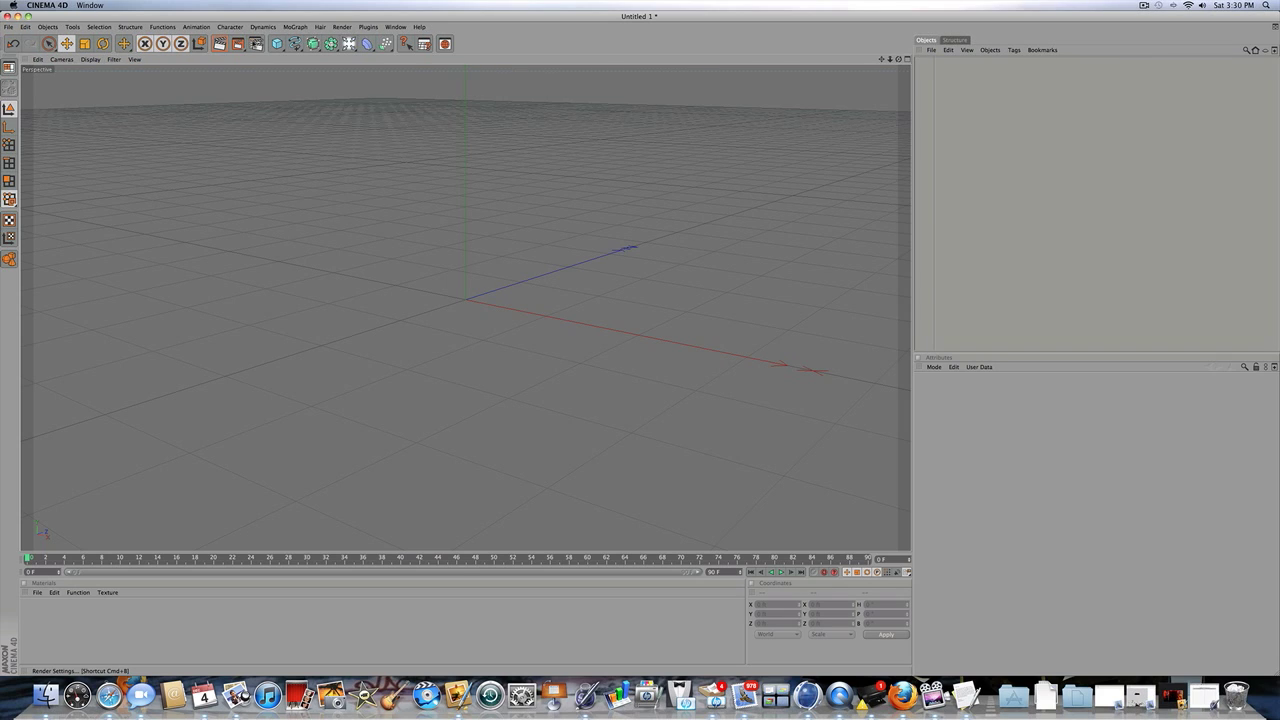
# Open the render settings and set the output size to 1280 x 719 pixels.
pyautogui.click(255, 44)
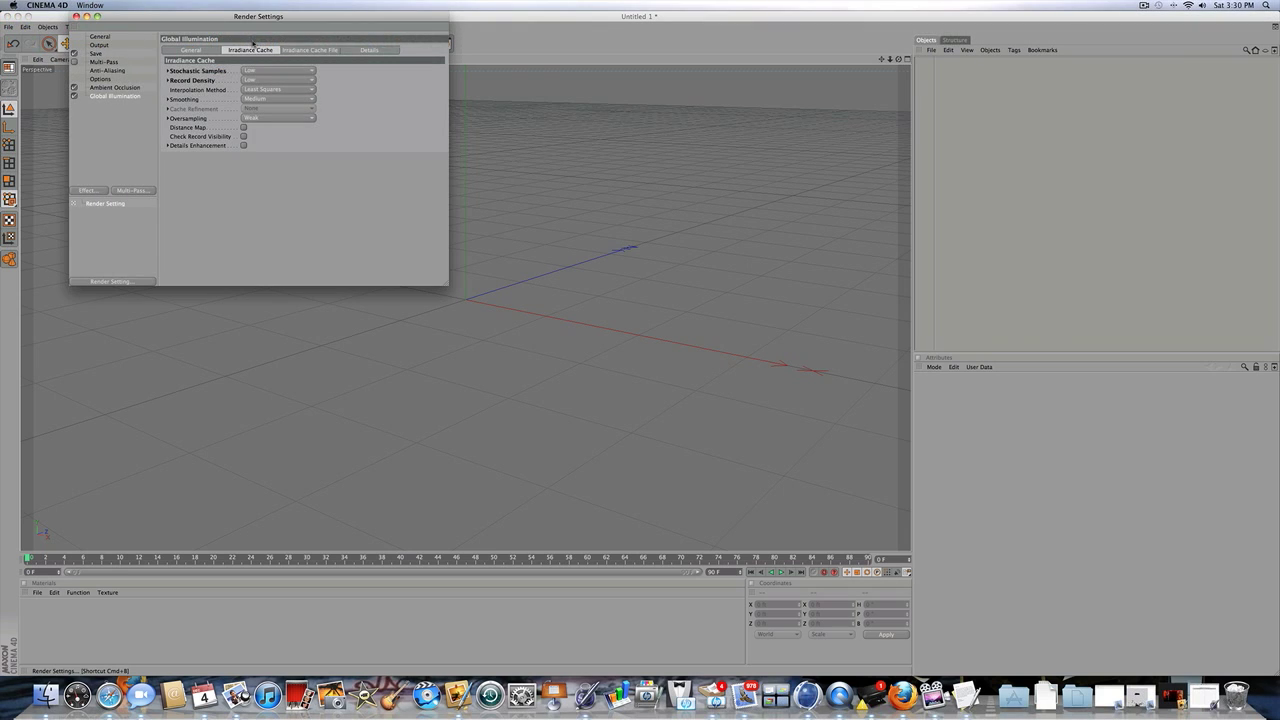
pyautogui.moveTo(223, 16); pyautogui.dragTo(696, 202)
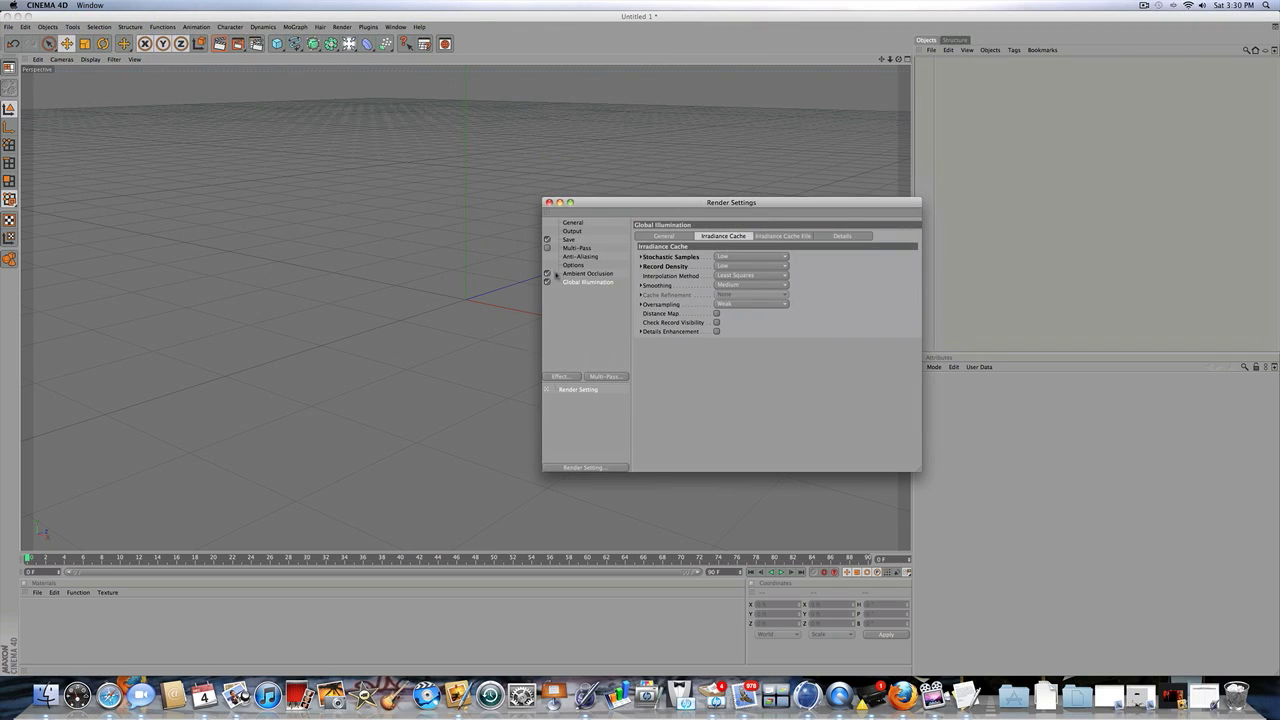
pyautogui.click(571, 232)
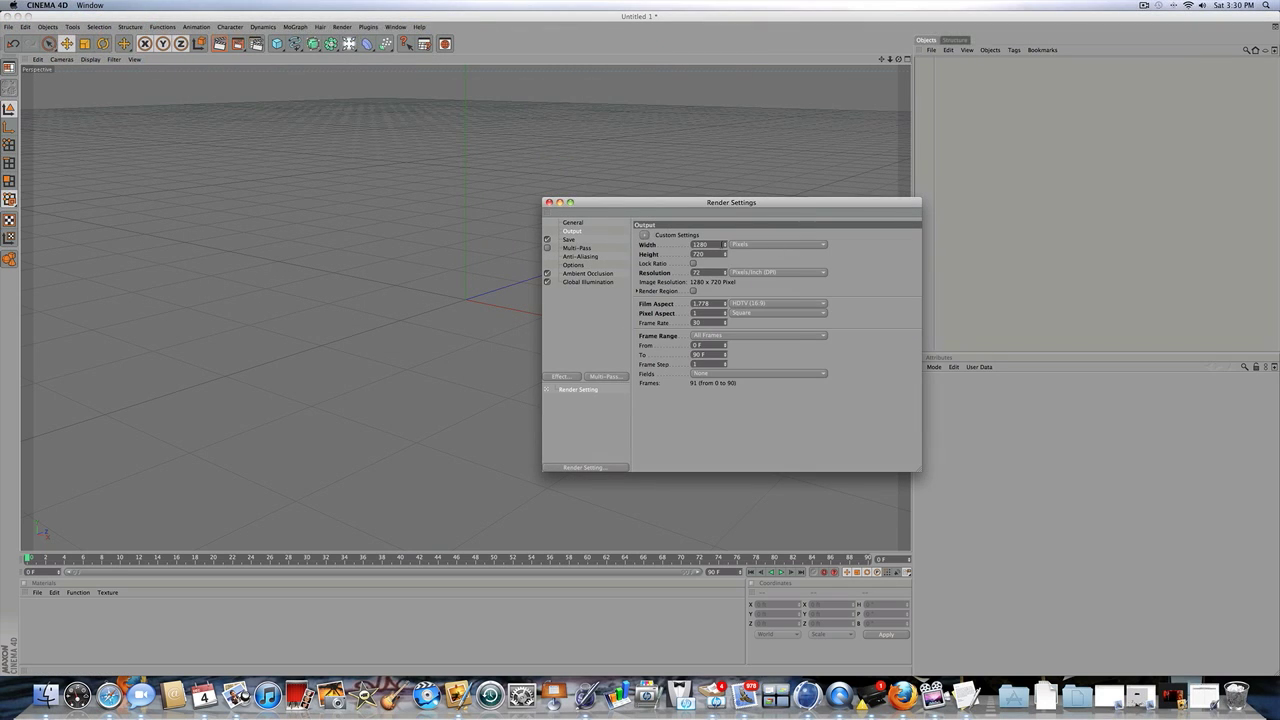
pyautogui.doubleClick(715, 245)
pyautogui.click(714, 255)
pyautogui.click(725, 257)
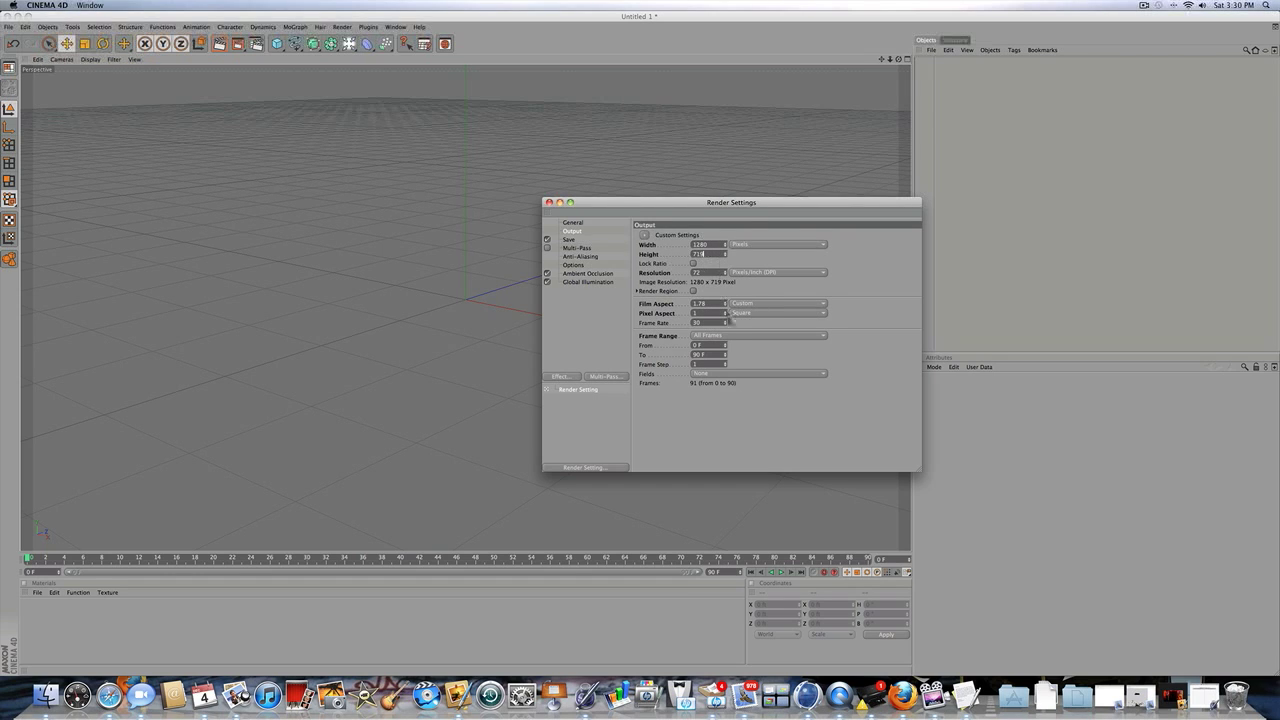
pyautogui.click(731, 338)
pyautogui.click(708, 364)
# Set the render's save format to QuickTime Movie without choosing an output file.
pyautogui.click(570, 240)
pyautogui.click(757, 263)
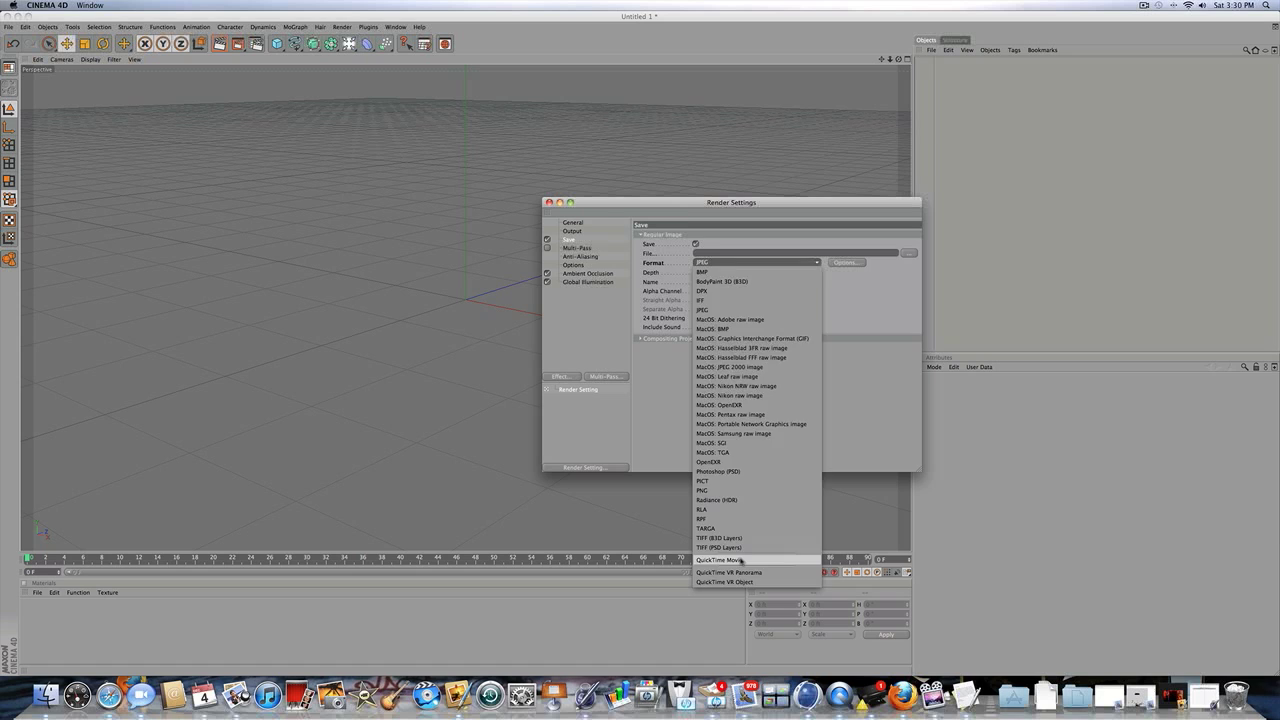
pyautogui.click(720, 560)
pyautogui.click(907, 253)
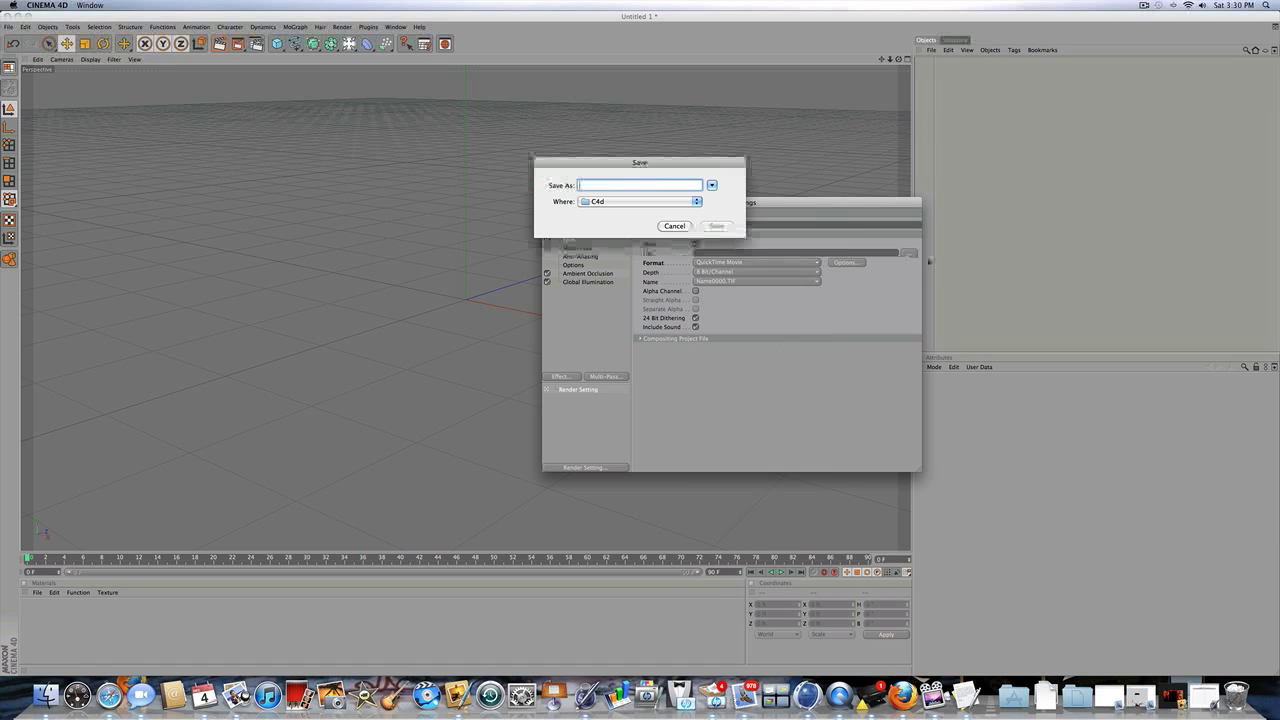
pyautogui.click(674, 226)
# Remove the Ambient Occlusion and Global Illumination effects from the render settings.
pyautogui.click(576, 248)
pyautogui.click(576, 256)
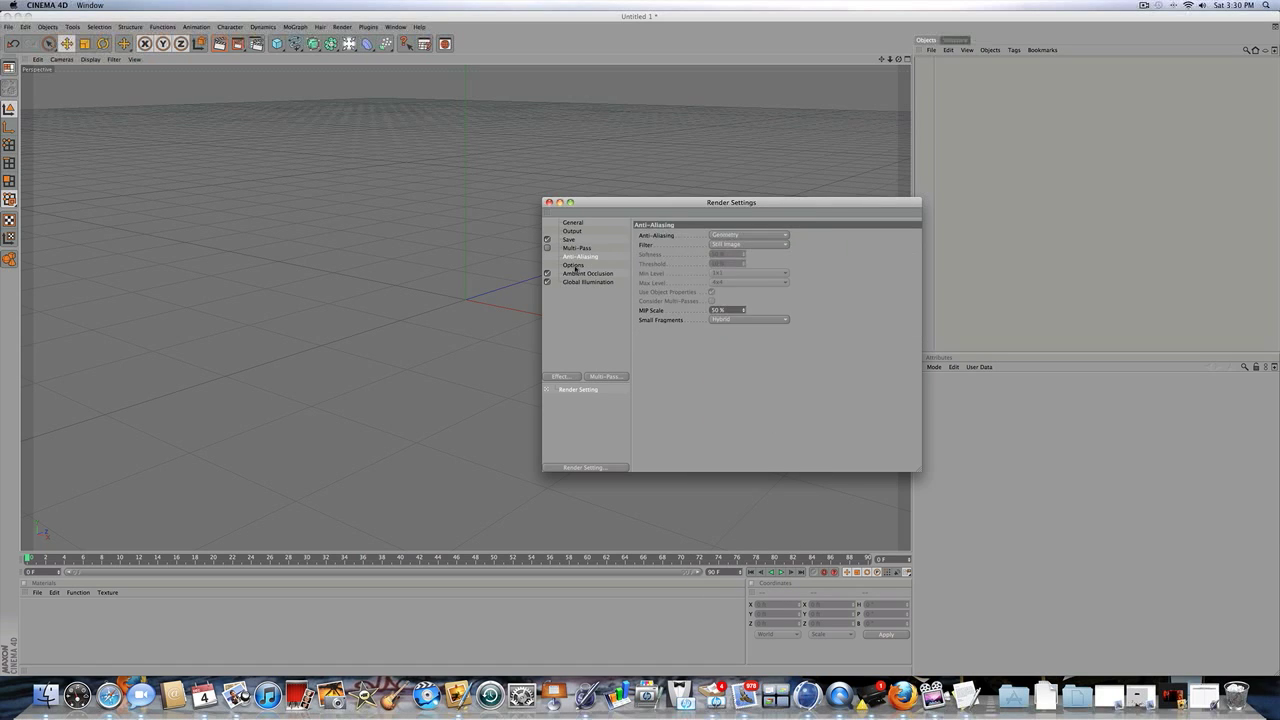
pyautogui.click(575, 265)
pyautogui.click(578, 274)
pyautogui.press('Delete')
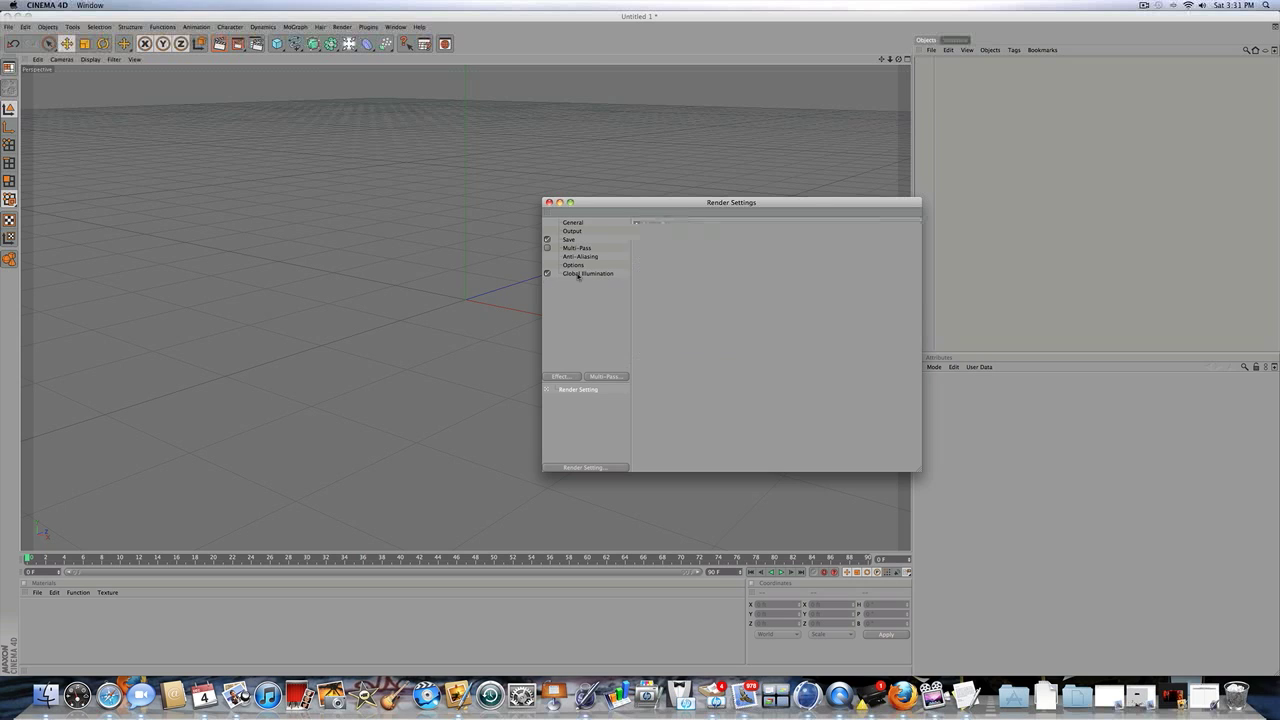
pyautogui.click(575, 273)
pyautogui.press('Delete')
# Set the ray and shadow depths and a reflection depth of 2 in the render options, and close the render settings.
pyautogui.click(572, 223)
pyautogui.click(571, 239)
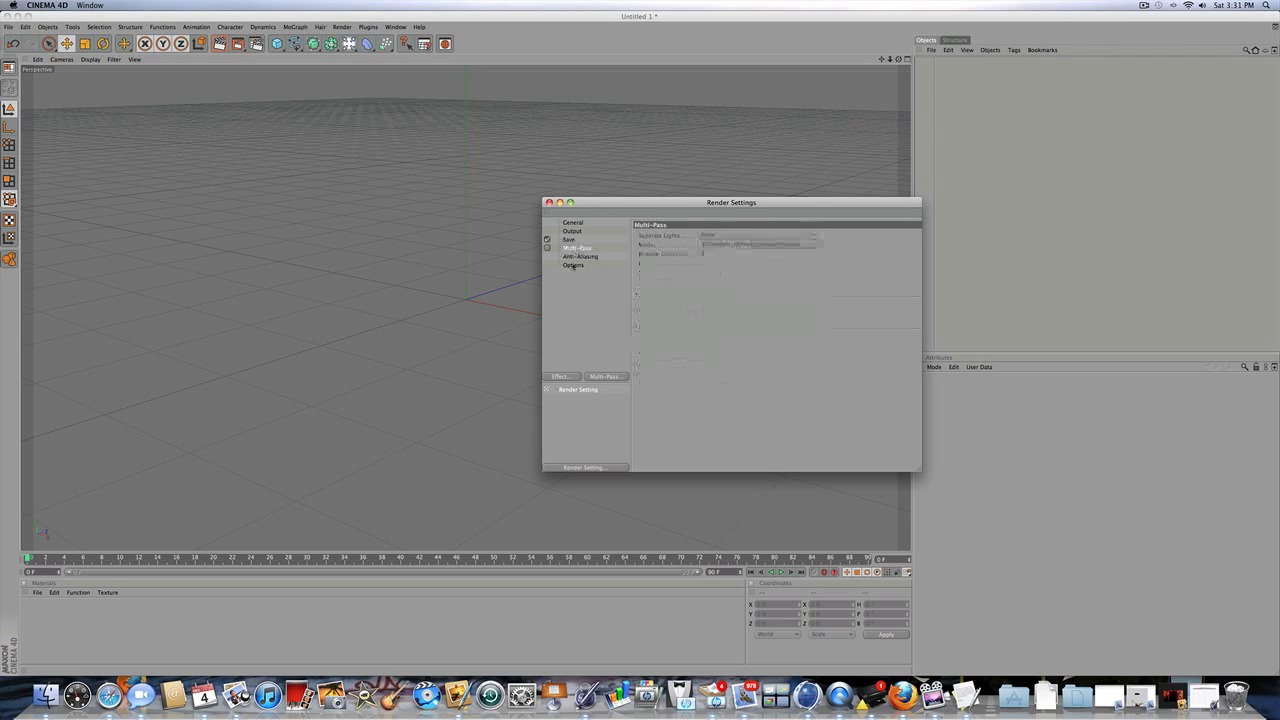
pyautogui.click(572, 265)
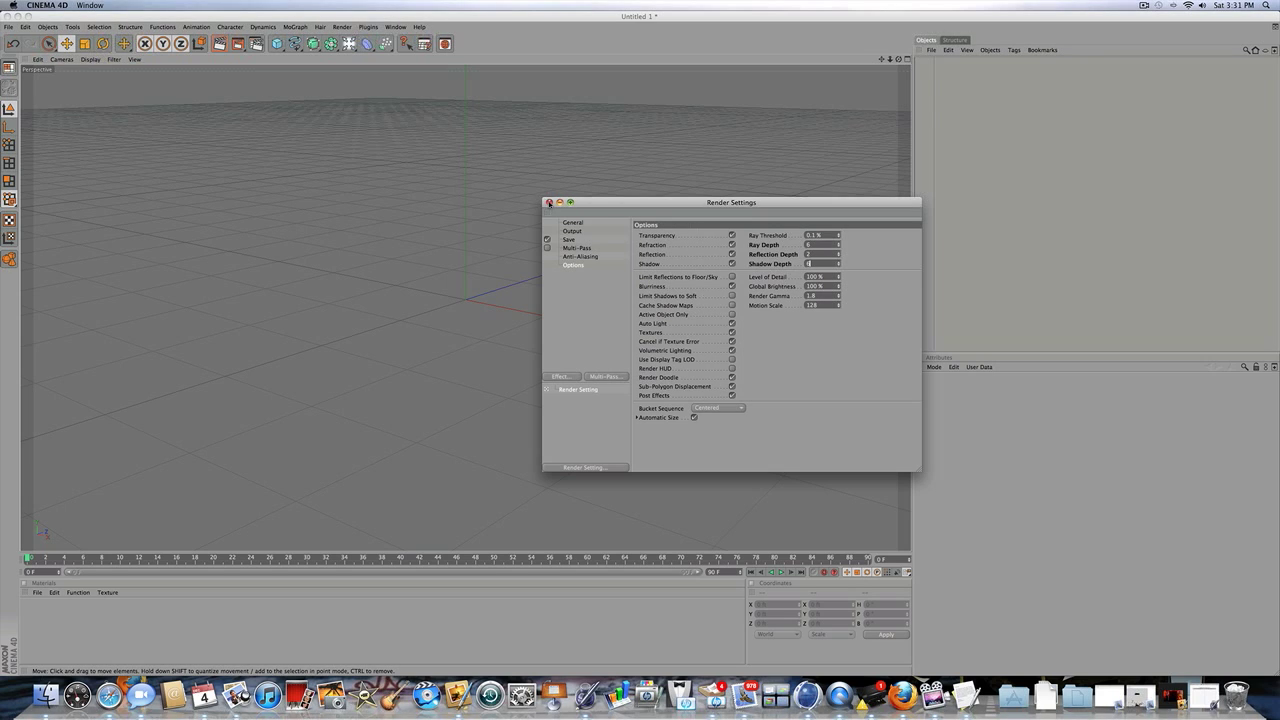
pyautogui.click(549, 202)
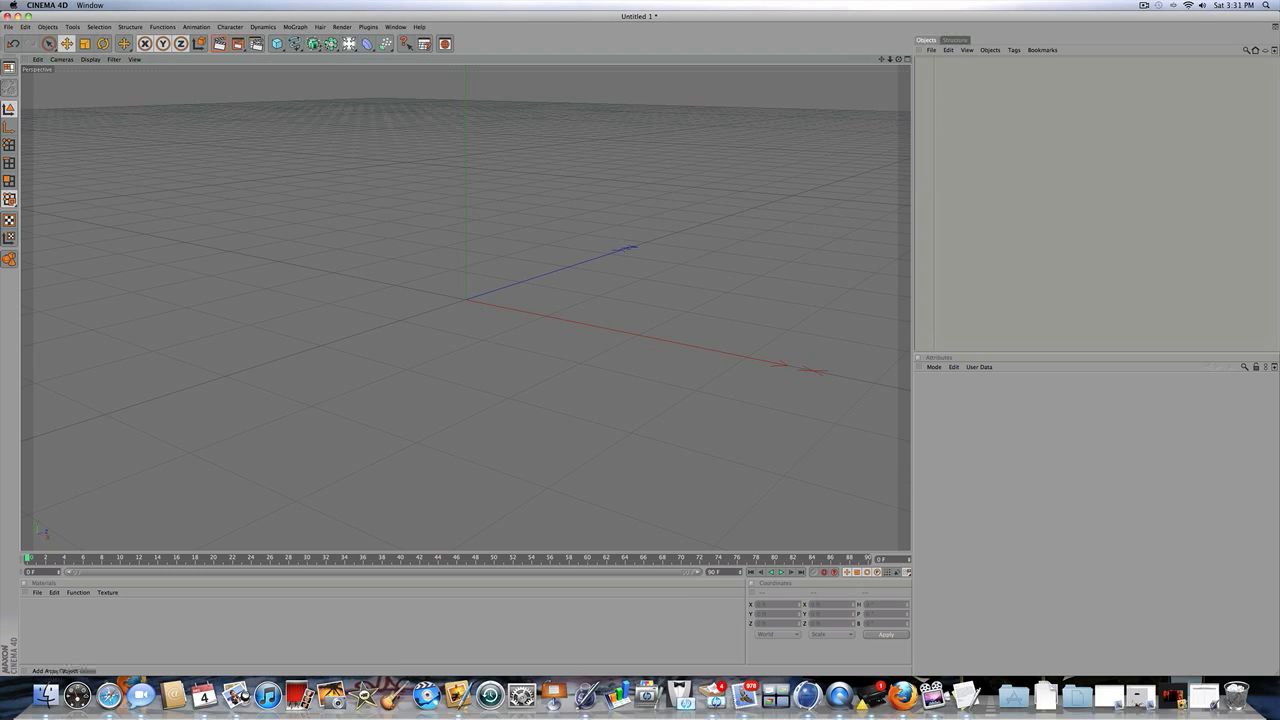
# Add a sphere with a radius of 50 ft and 100 segments.
pyautogui.click(277, 43)
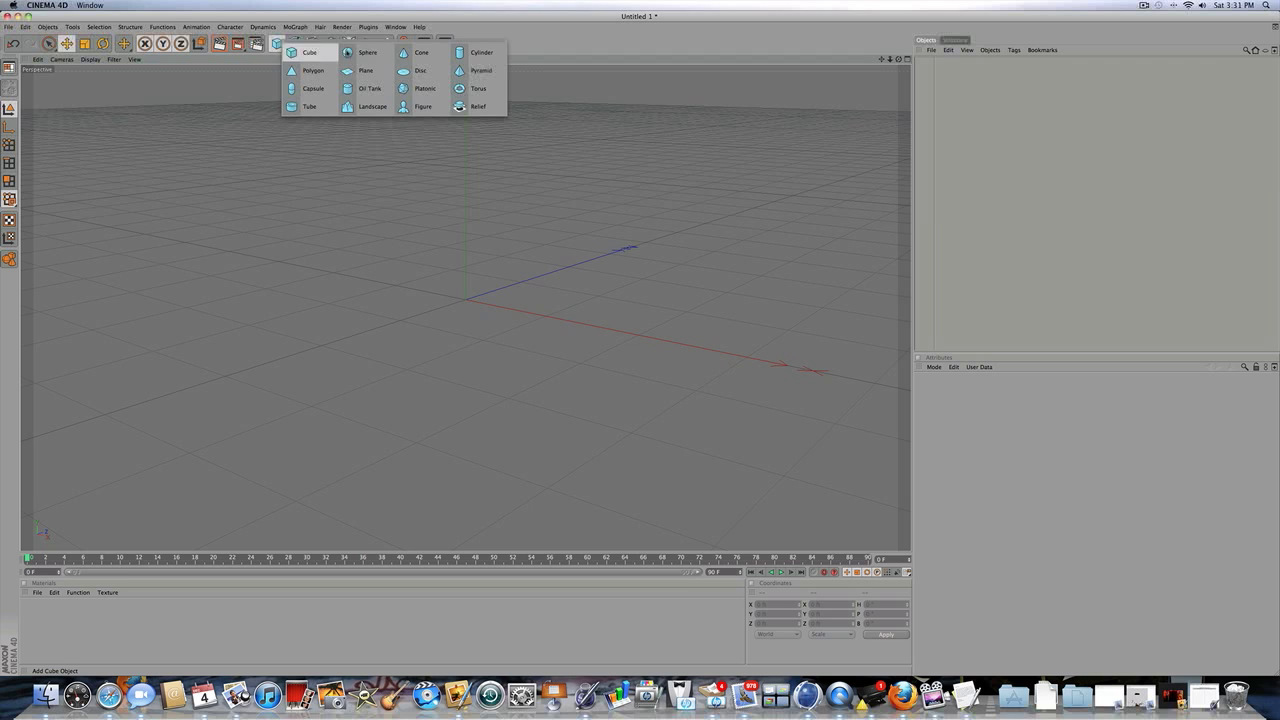
pyautogui.click(368, 52)
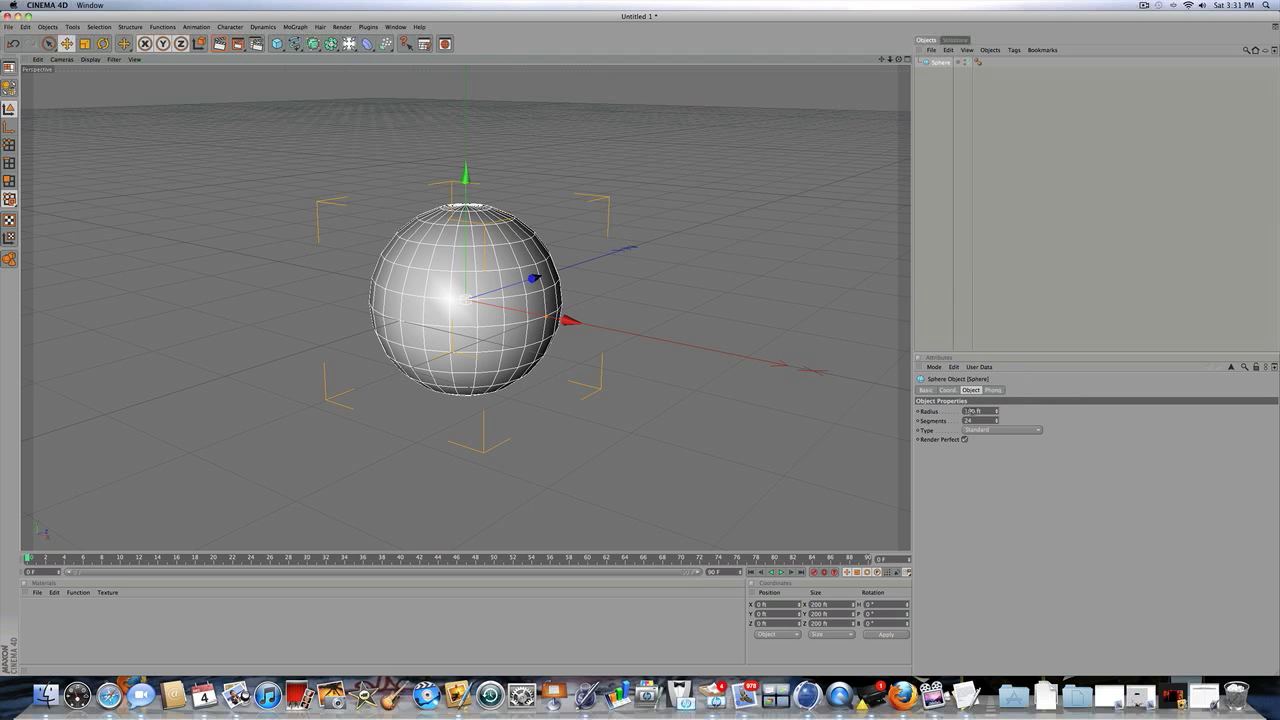
pyautogui.doubleClick(968, 411)
pyautogui.write('50')
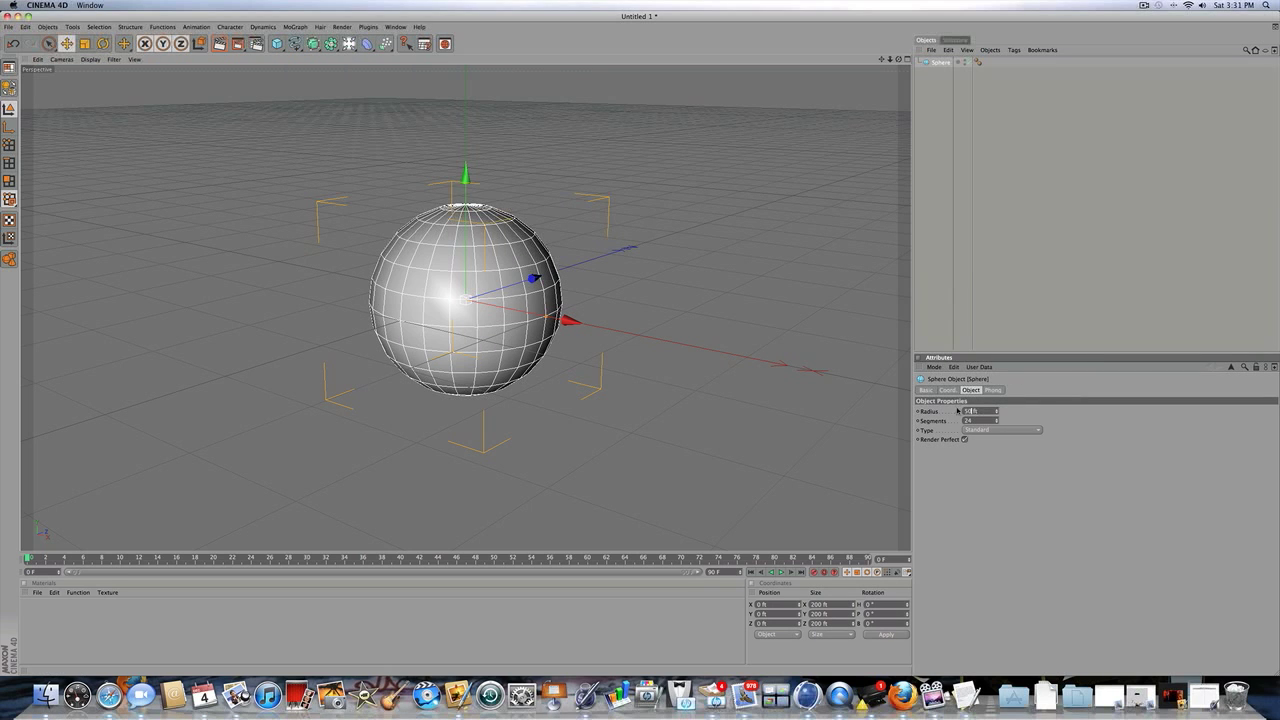
pyautogui.press('Return')
pyautogui.doubleClick(968, 420)
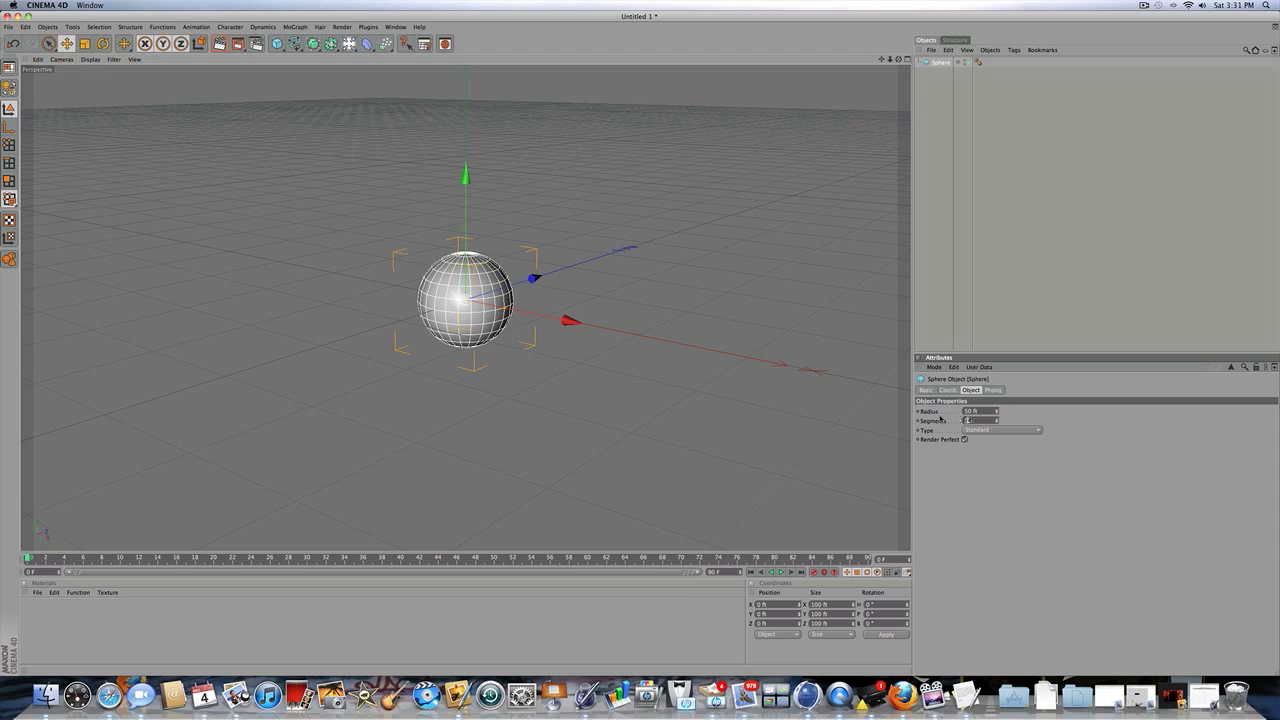
pyautogui.write('100')
pyautogui.press('Return')
pyautogui.click(935, 77)
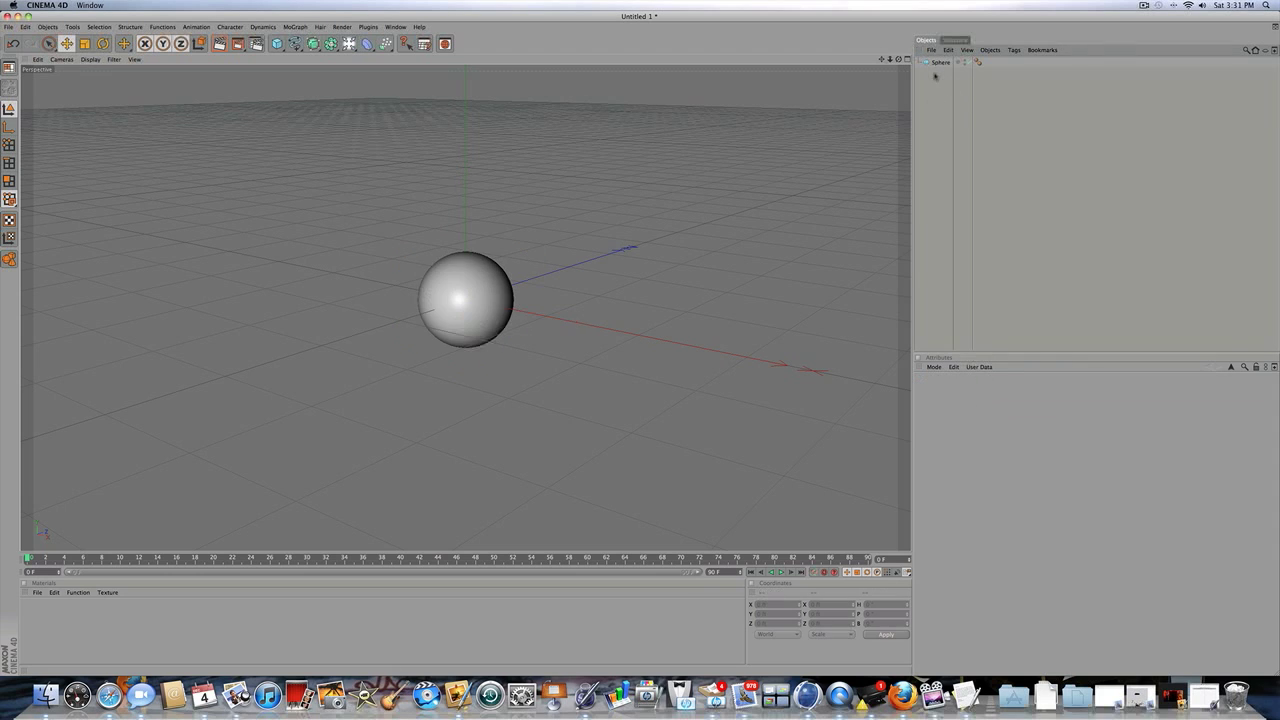
# Duplicate the sphere four times in the object list to make five identical spheres.
pyautogui.click(937, 63)
pyautogui.keyDown('ctrl'); pyautogui.moveTo(936, 64); pyautogui.dragTo(938, 102); pyautogui.keyUp('ctrl')
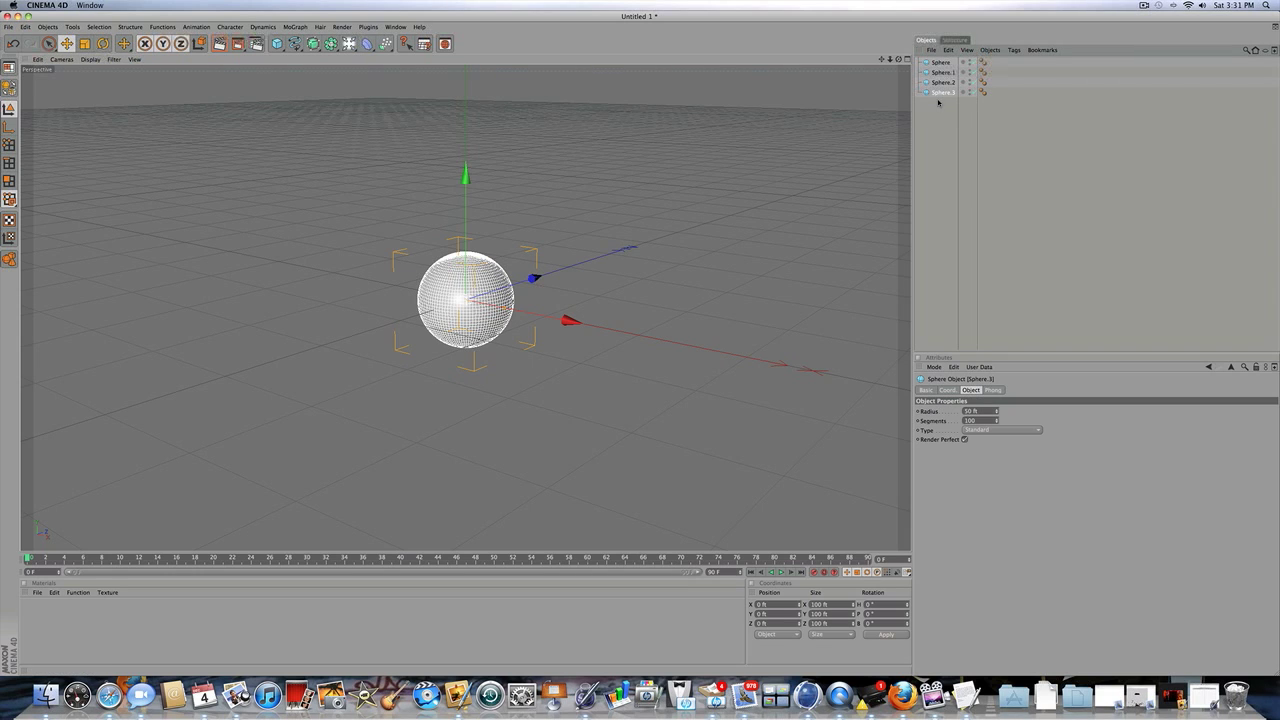
pyautogui.click(941, 100)
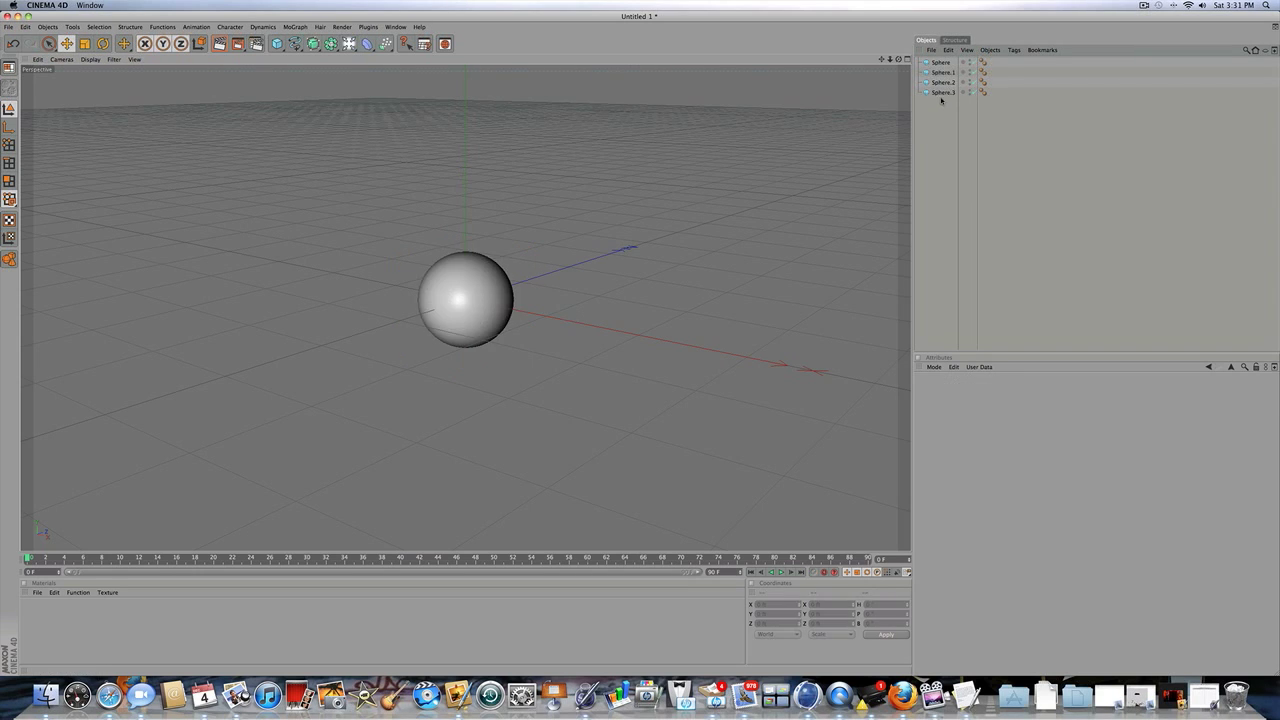
pyautogui.click(941, 95)
pyautogui.keyDown('ctrl'); pyautogui.moveTo(941, 96); pyautogui.dragTo(940, 110); pyautogui.keyUp('ctrl')
pyautogui.click(942, 95)
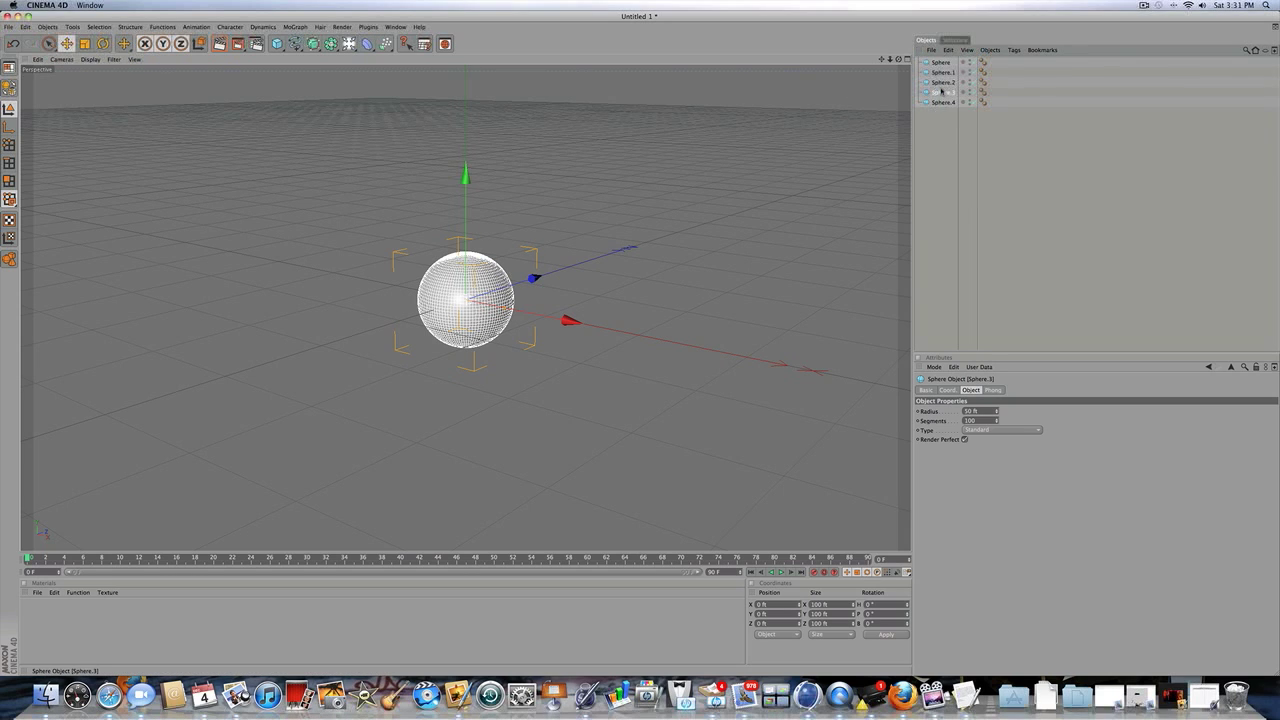
pyautogui.click(942, 83)
pyautogui.click(943, 63)
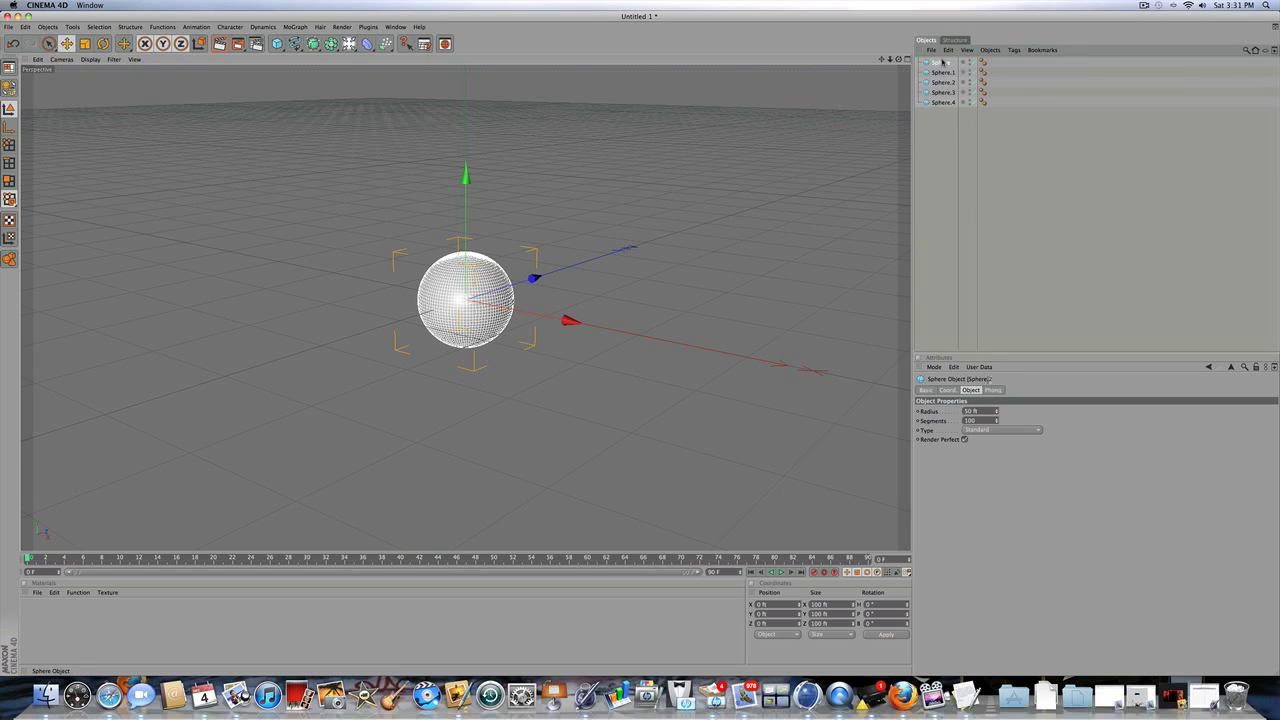
# Add a Metaball object and make all five spheres its children.
pyautogui.click(331, 44)
pyautogui.click(332, 45)
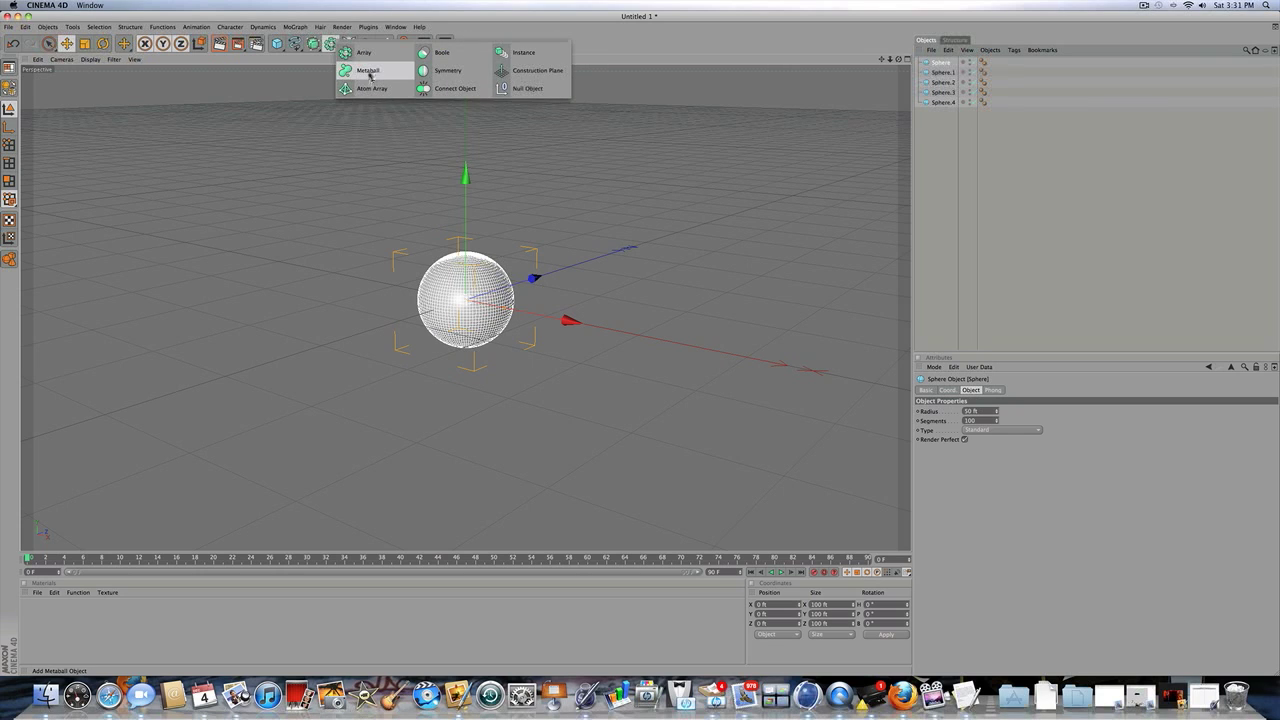
pyautogui.click(368, 74)
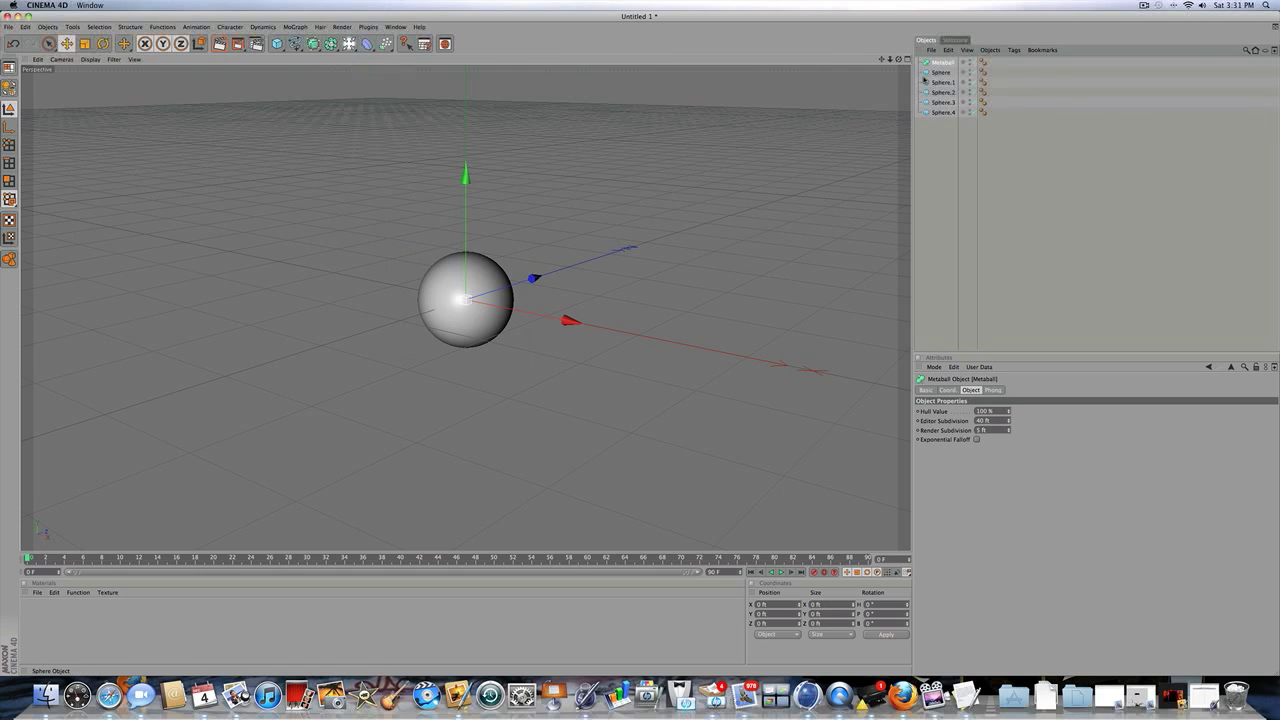
pyautogui.click(938, 73)
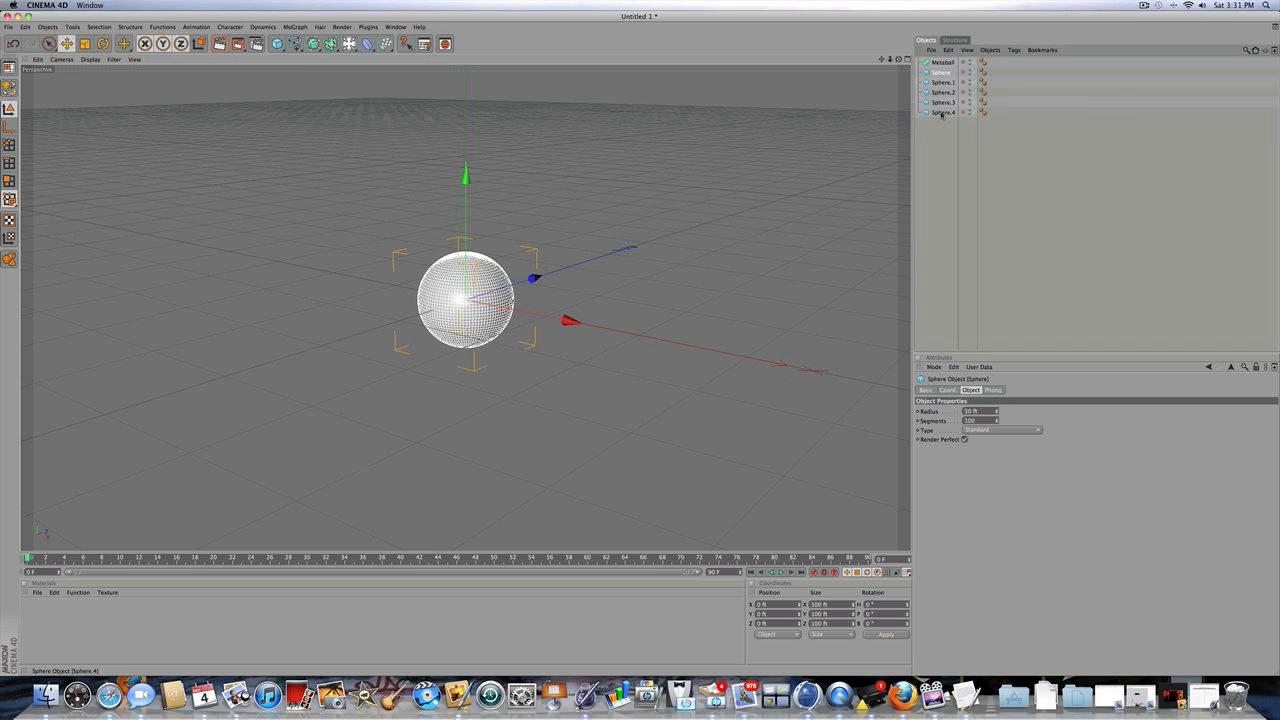
pyautogui.keyDown('shift'); pyautogui.click(941, 113); pyautogui.keyUp('shift')
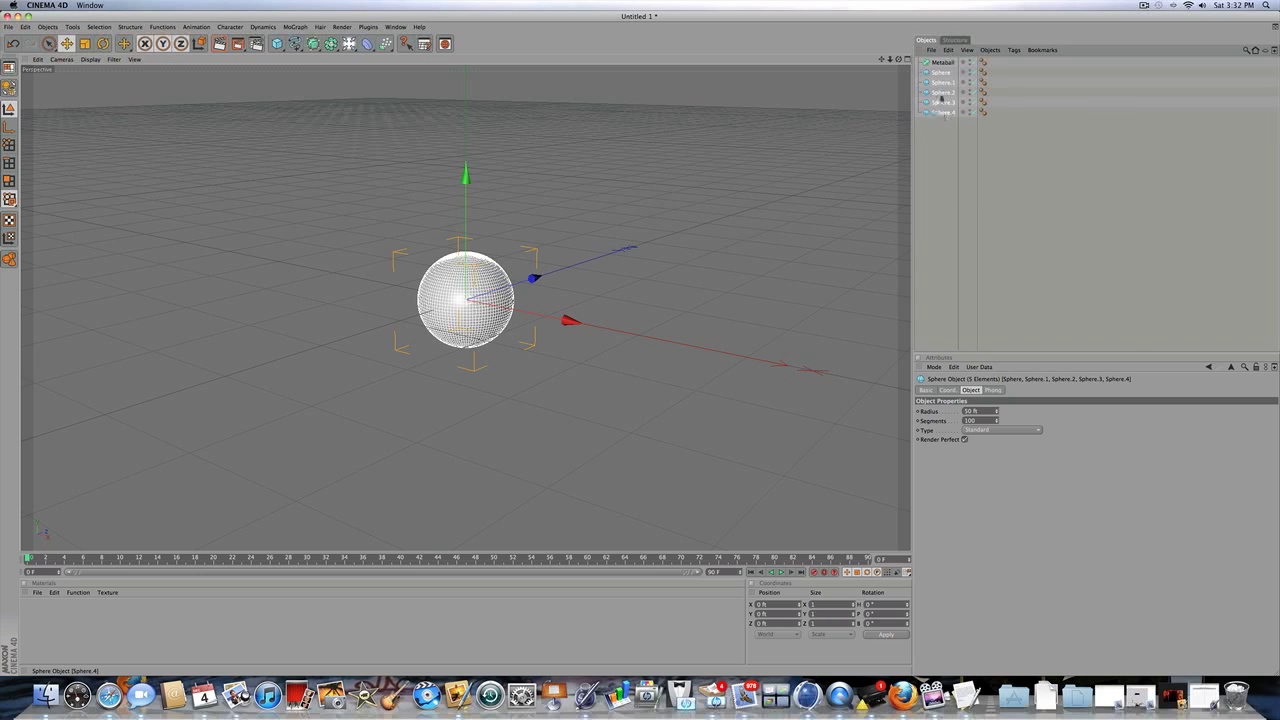
pyautogui.moveTo(941, 71); pyautogui.dragTo(941, 64)
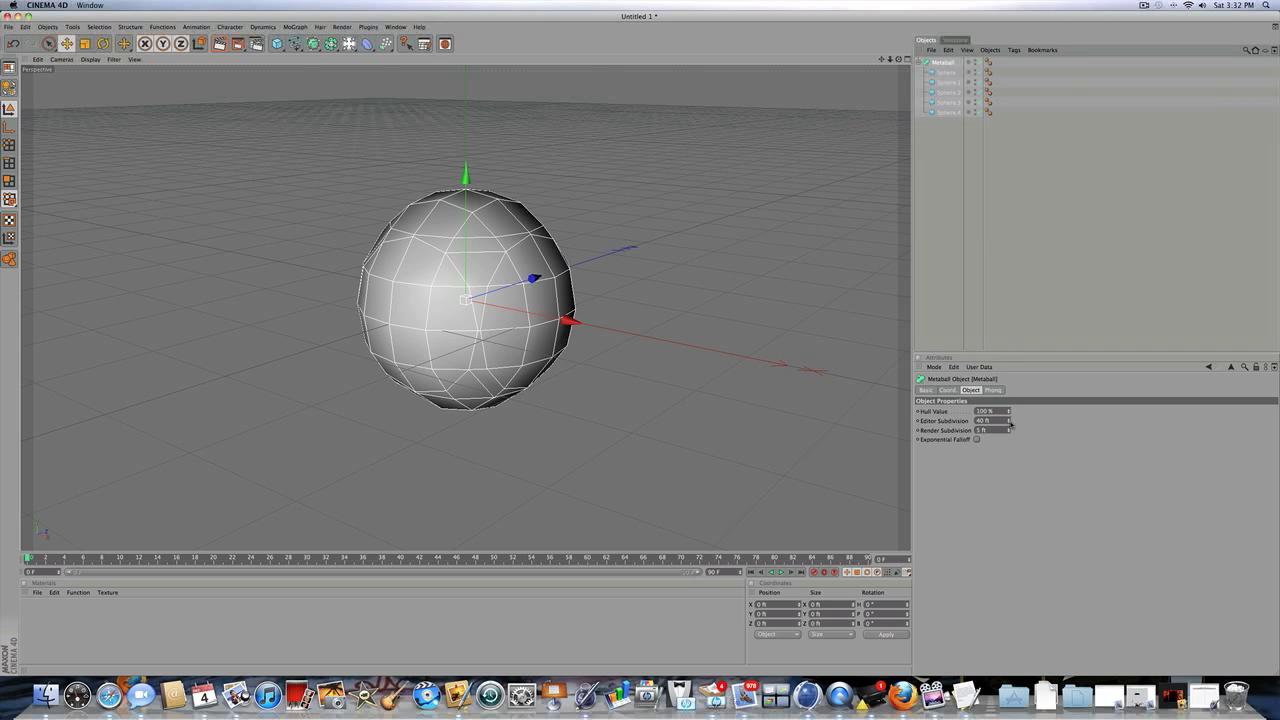
# Set the Metaball's editor subdivision to 5 ft.
pyautogui.moveTo(1010, 424)
pyautogui.mouseDown()
pyautogui.moveTo(1010, 436)
pyautogui.moveTo(1008, 424)
pyautogui.mouseUp()
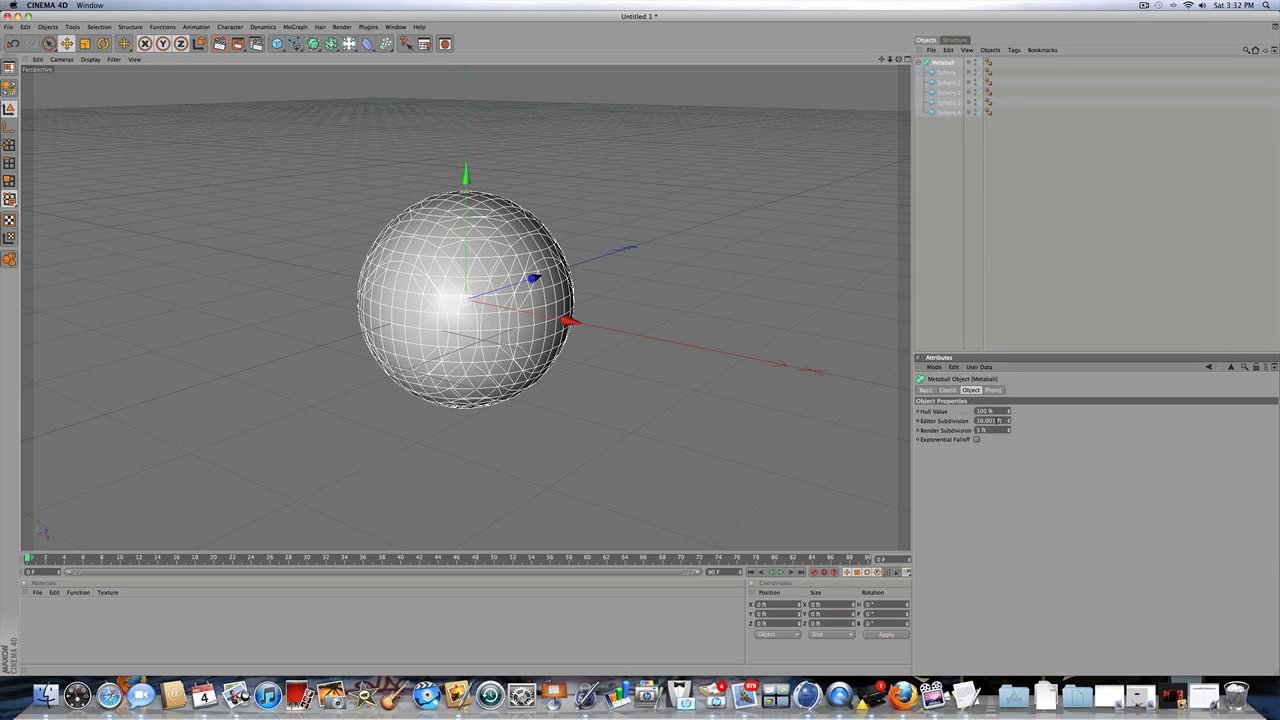
pyautogui.doubleClick(989, 420)
pyautogui.write('5')
pyautogui.press('Return')
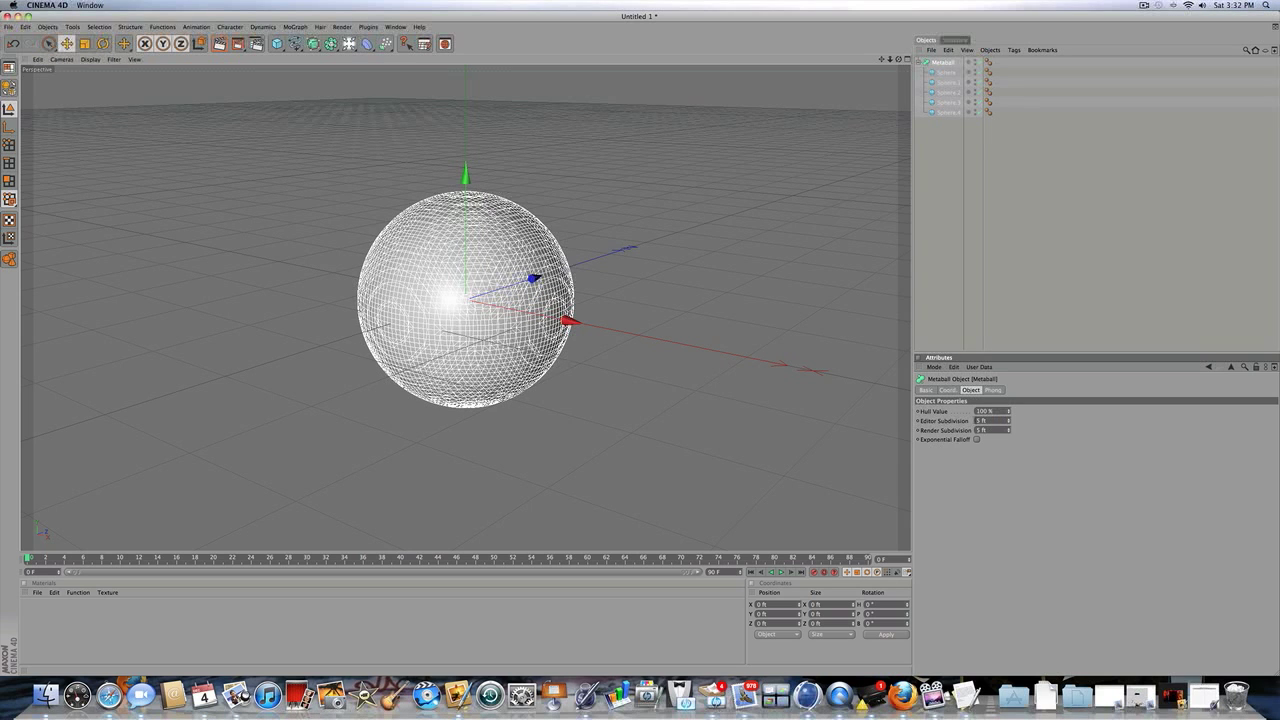
# Rename the five spheres inside the Metaball, in order, as Main, Top, Right, Left and Bottom.
pyautogui.click(943, 73)
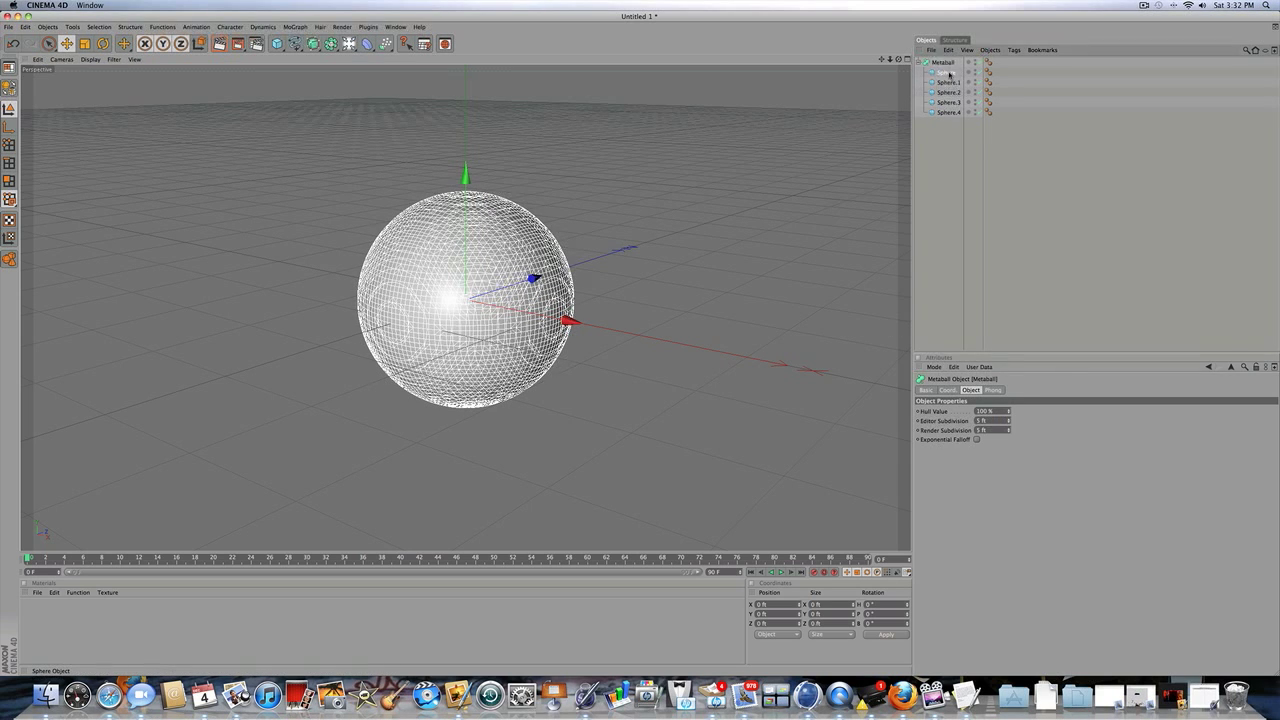
pyautogui.doubleClick(943, 73)
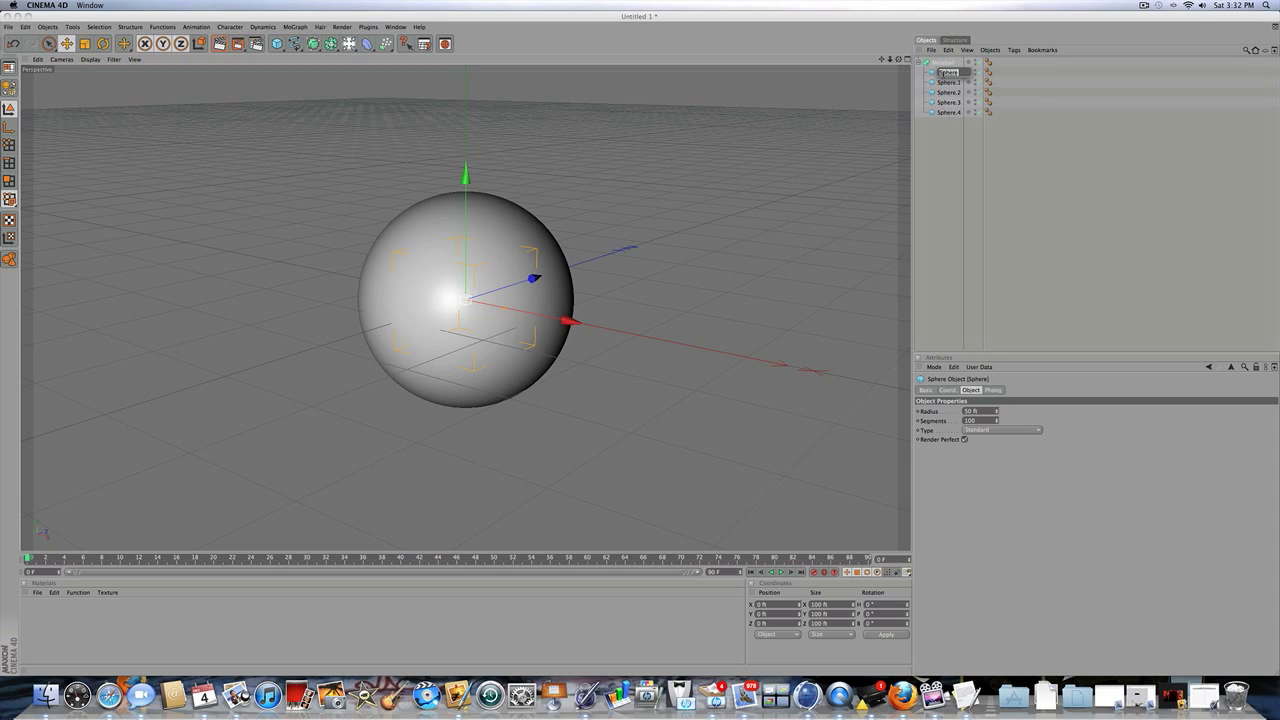
pyautogui.write('Main')
pyautogui.doubleClick(947, 83)
pyautogui.write('Top')
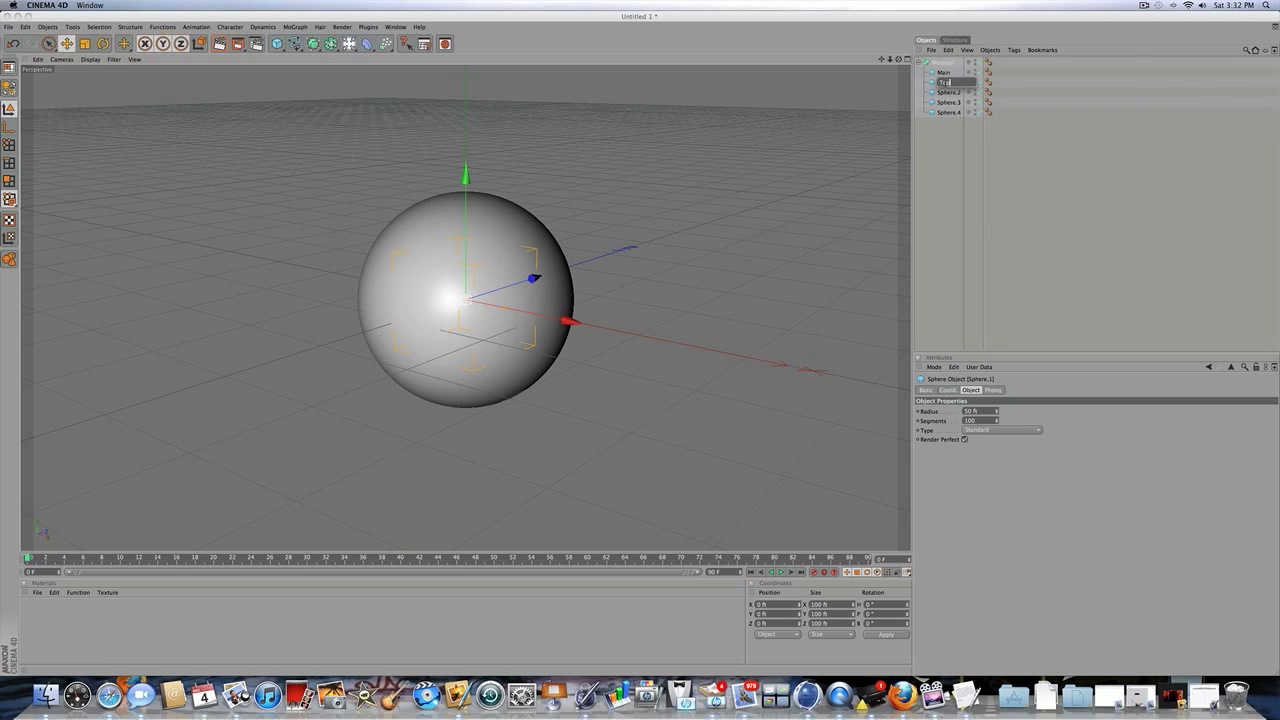
pyautogui.doubleClick(947, 93)
pyautogui.write('B')
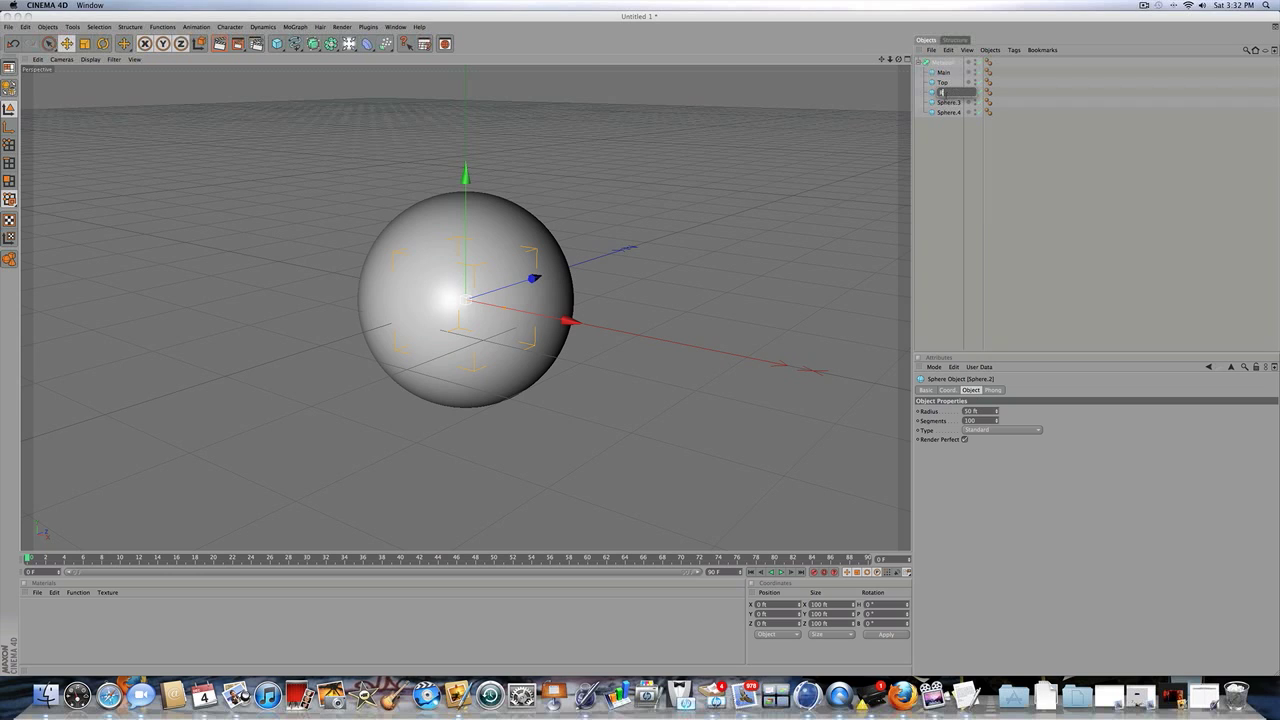
pyautogui.write('ight')
pyautogui.doubleClick(945, 103)
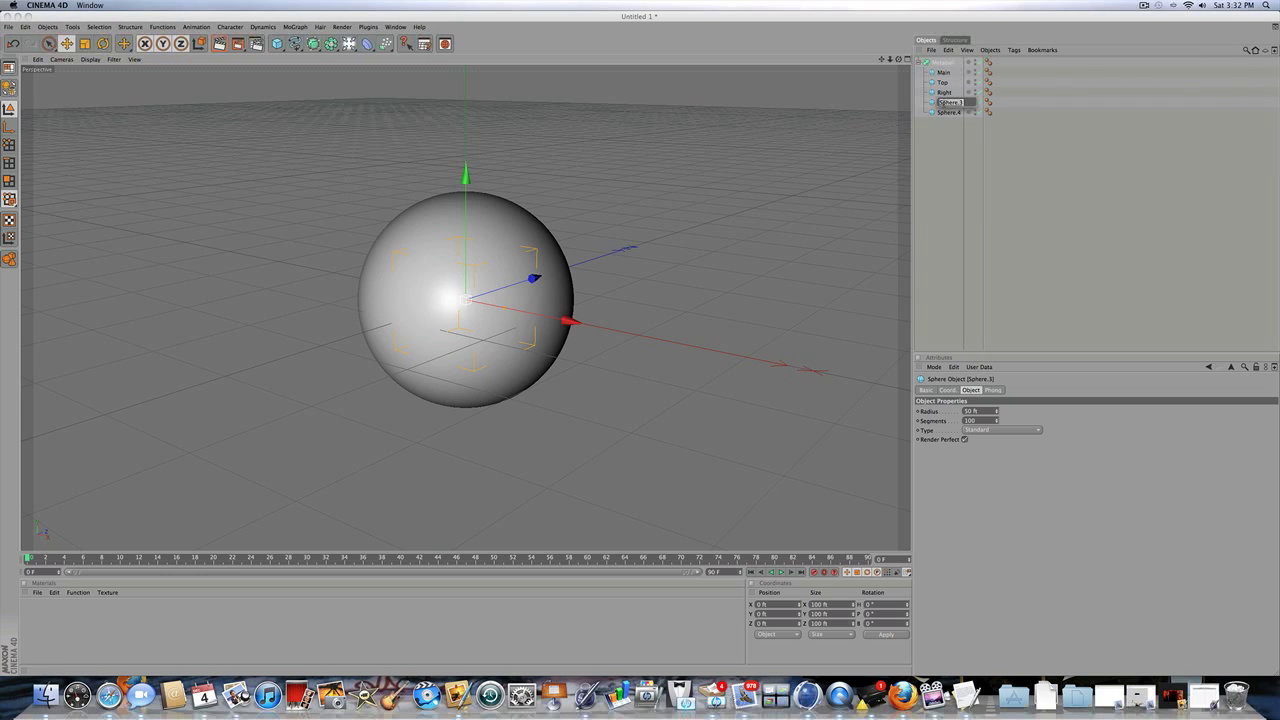
pyautogui.write('Left')
pyautogui.doubleClick(947, 112)
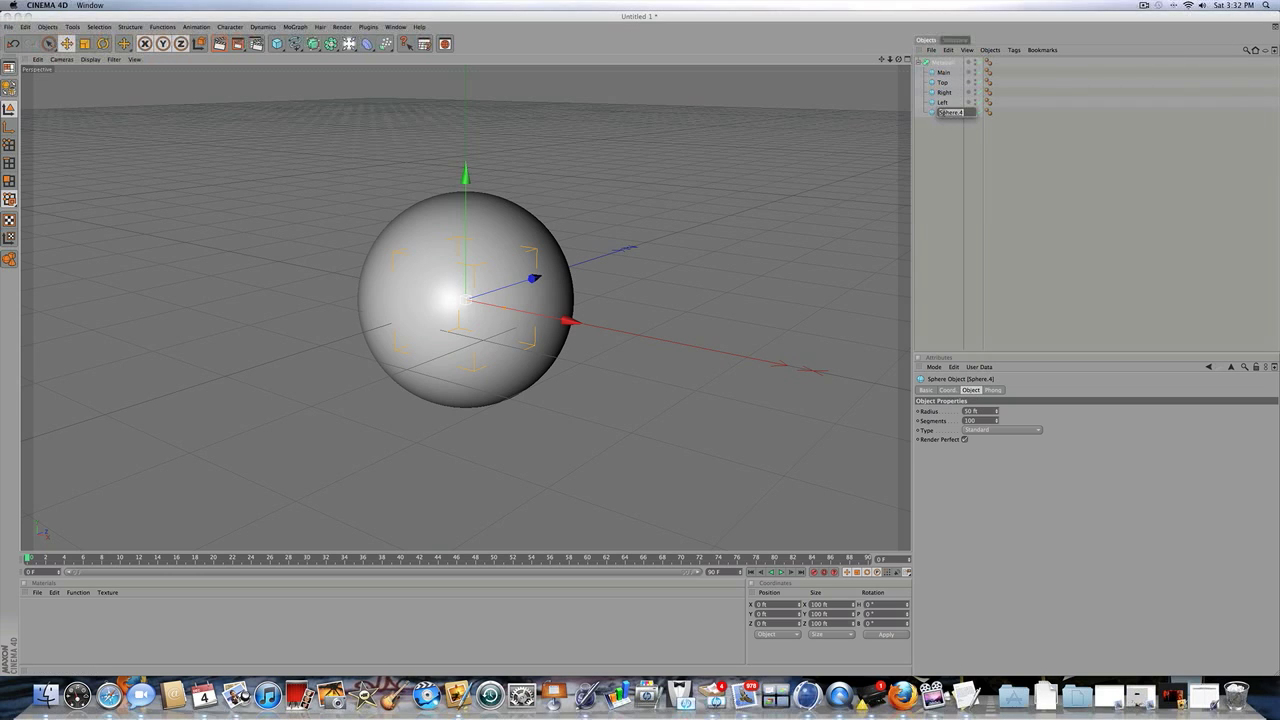
pyautogui.write('Bottom')
pyautogui.press('Return')
# Move the Top sphere up along the Y axis to about 179 ft.
pyautogui.click(943, 82)
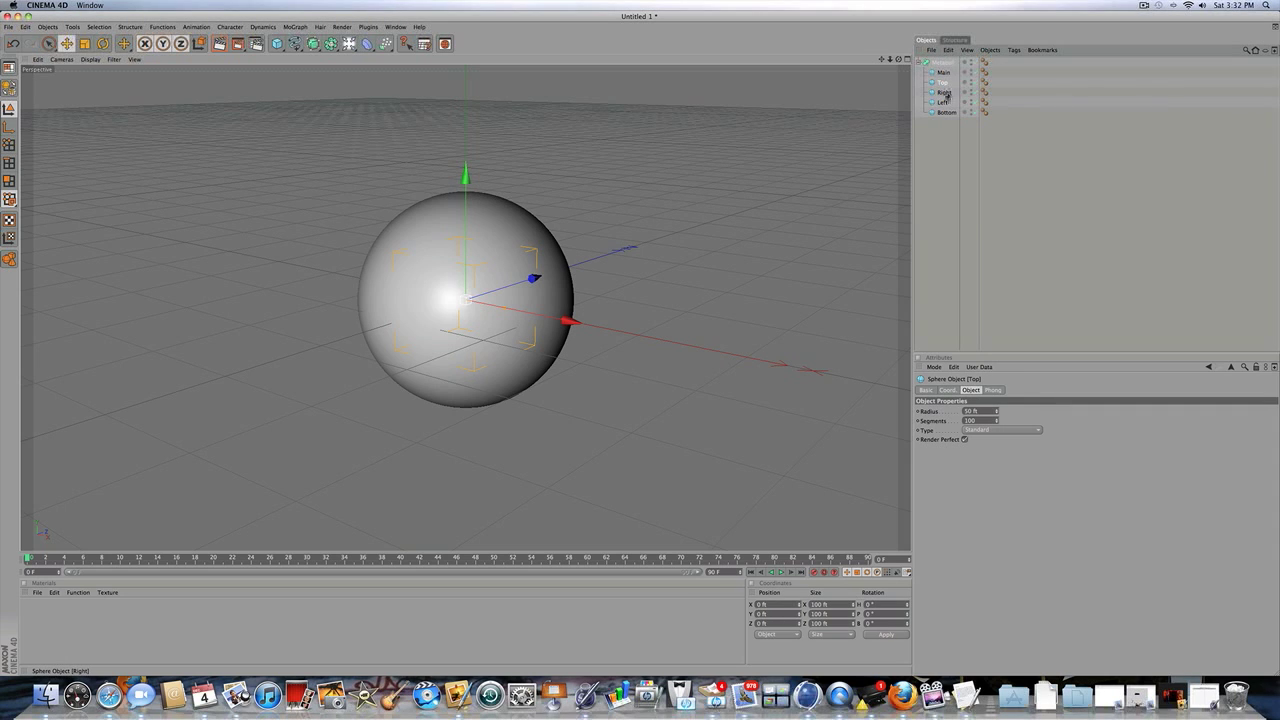
pyautogui.click(944, 73)
pyautogui.click(944, 82)
pyautogui.moveTo(468, 180); pyautogui.dragTo(468, 56)
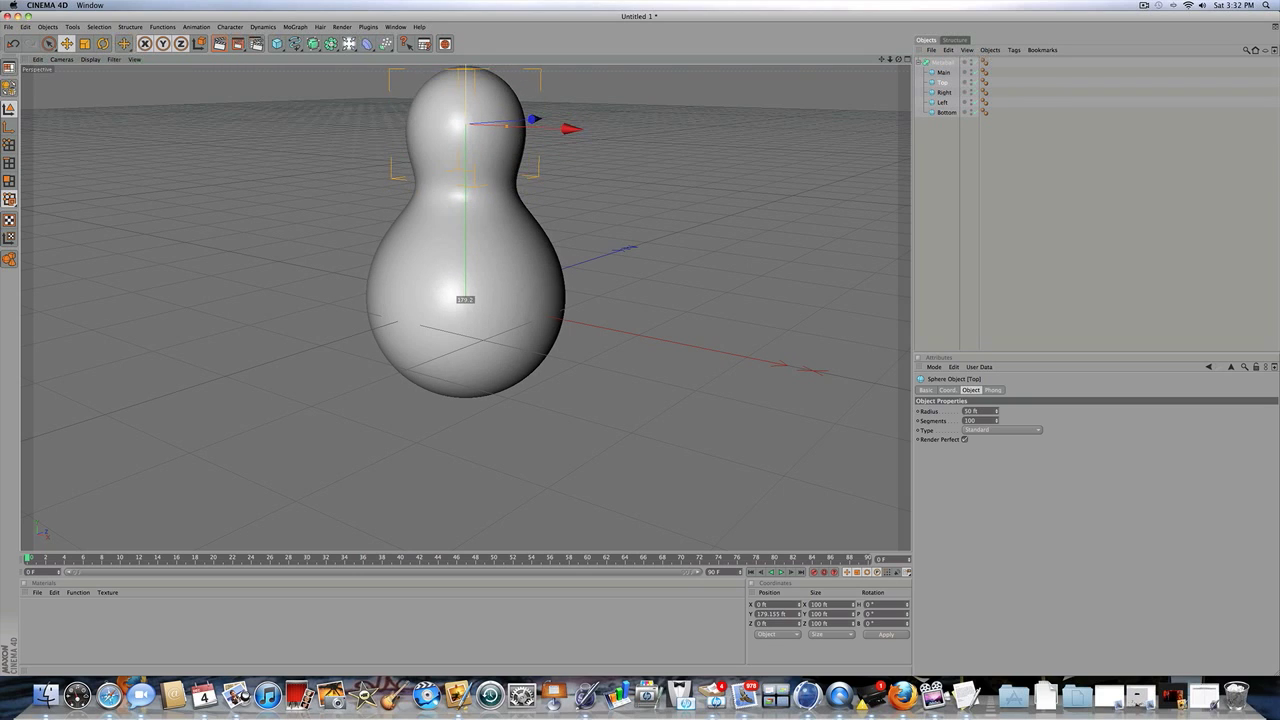
# Move the Right sphere out along the X axis to about 174 ft and the Left sphere the opposite way along X.
pyautogui.click(944, 92)
pyautogui.moveTo(571, 321); pyautogui.dragTo(729, 352)
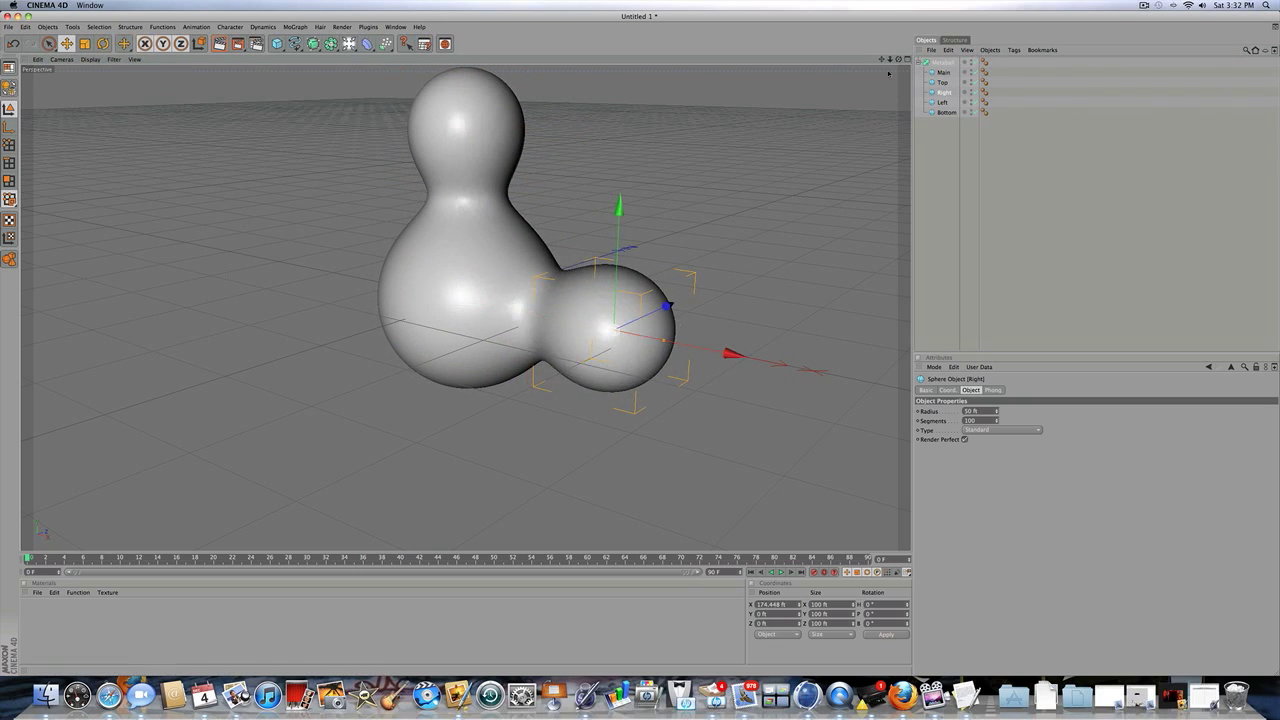
pyautogui.click(942, 102)
pyautogui.moveTo(558, 328); pyautogui.dragTo(465, 308)
# Move the Bottom sphere down along the Y axis to about -122 ft.
pyautogui.click(946, 112)
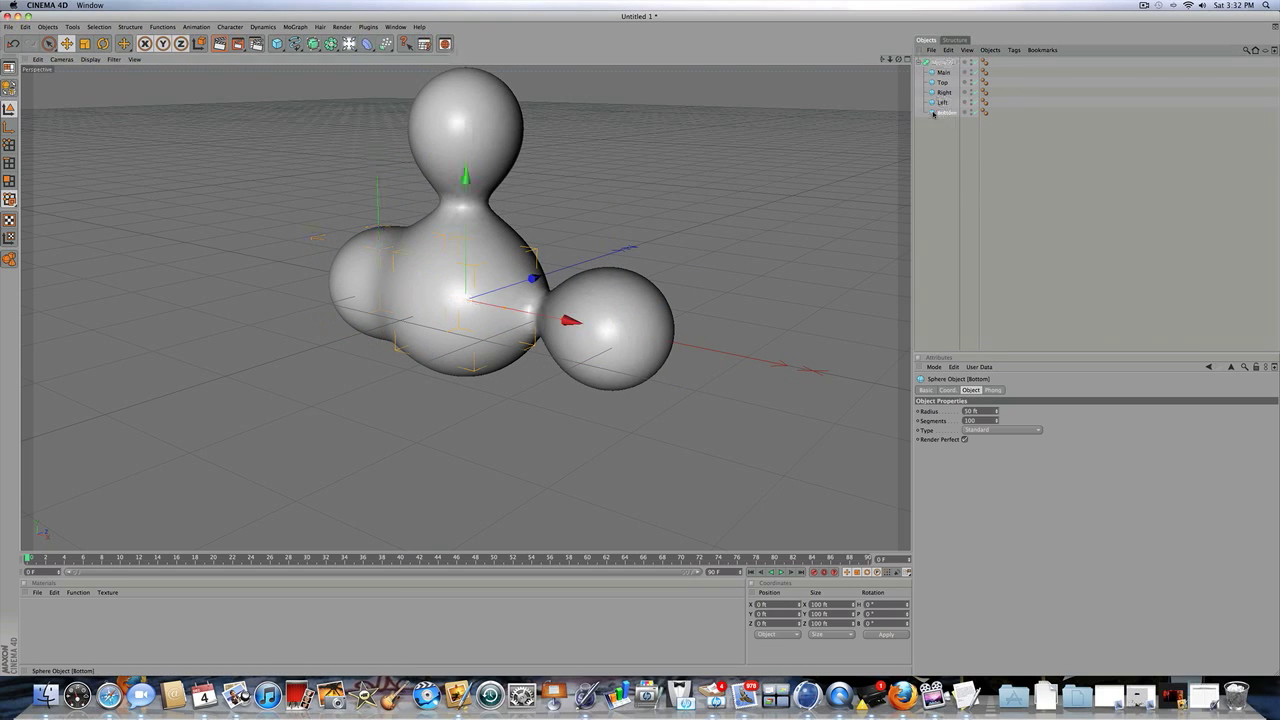
pyautogui.moveTo(465, 176); pyautogui.dragTo(465, 292)
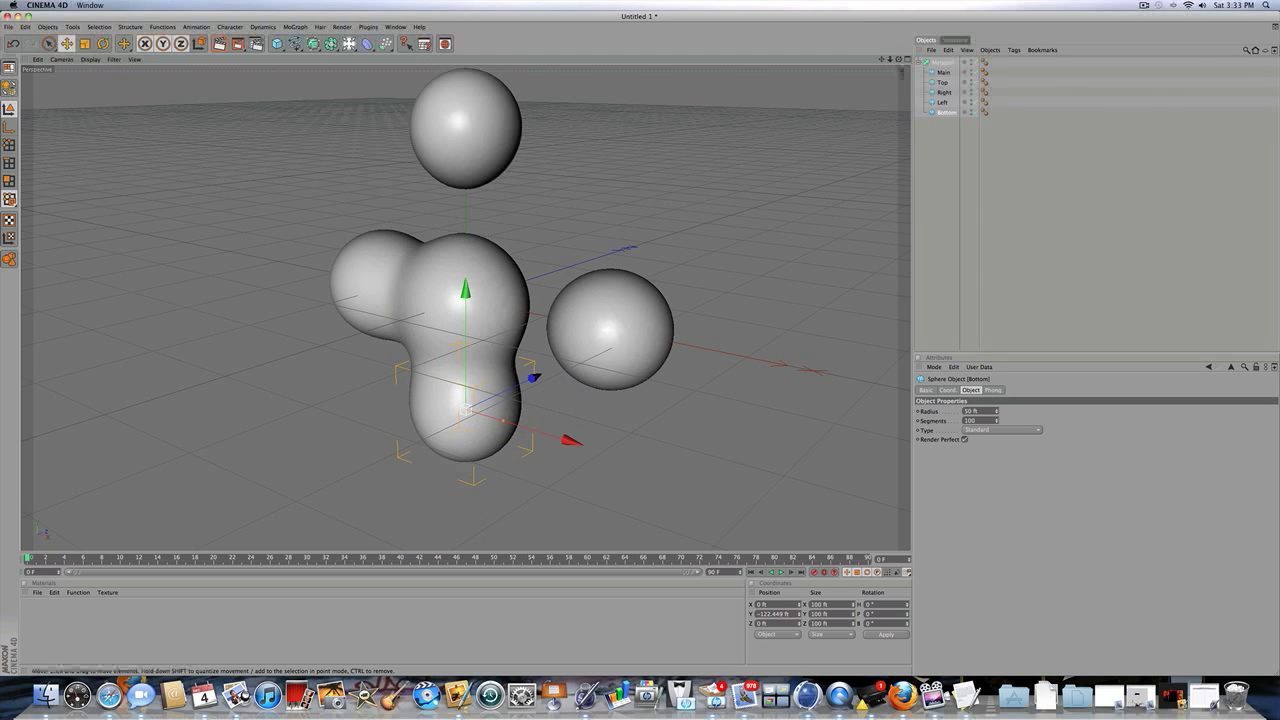
pyautogui.moveTo(898, 59)
pyautogui.mouseDown()
pyautogui.moveTo(938, 59)
pyautogui.moveTo(950, 30)
pyautogui.moveTo(878, 92)
pyautogui.moveTo(881, 52)
pyautogui.moveTo(898, 72)
pyautogui.mouseUp()
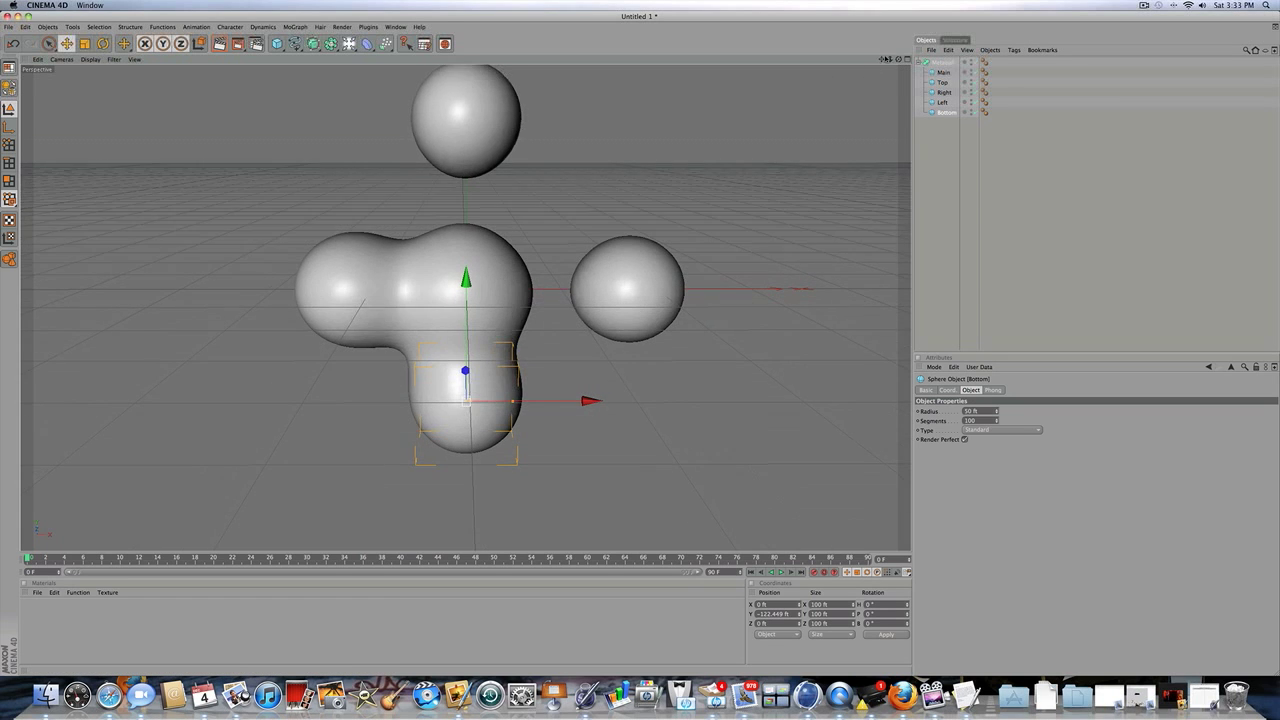
pyautogui.keyDown('alt'); pyautogui.moveTo(485, 115); pyautogui.dragTo(486, 134); pyautogui.keyUp('alt')
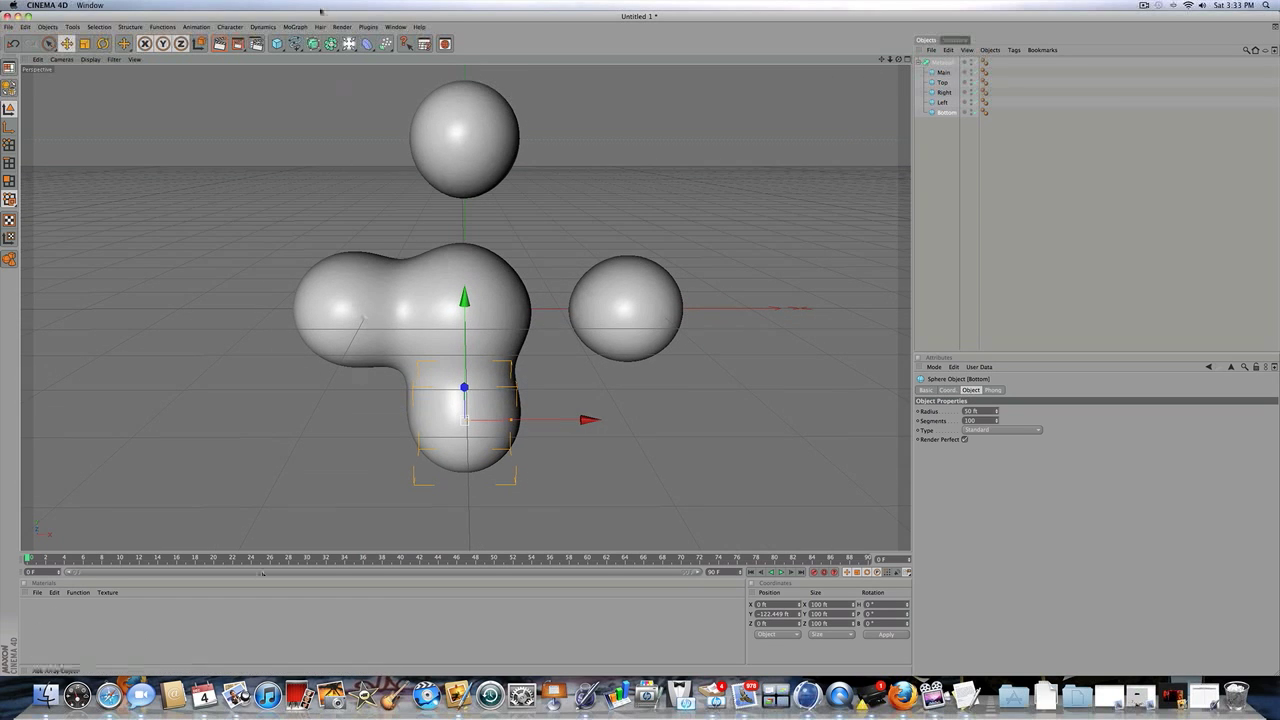
# Add a Sky object and give it a Compositing tag with Seen by Camera turned off.
pyautogui.moveTo(347, 43); pyautogui.dragTo(511, 87)
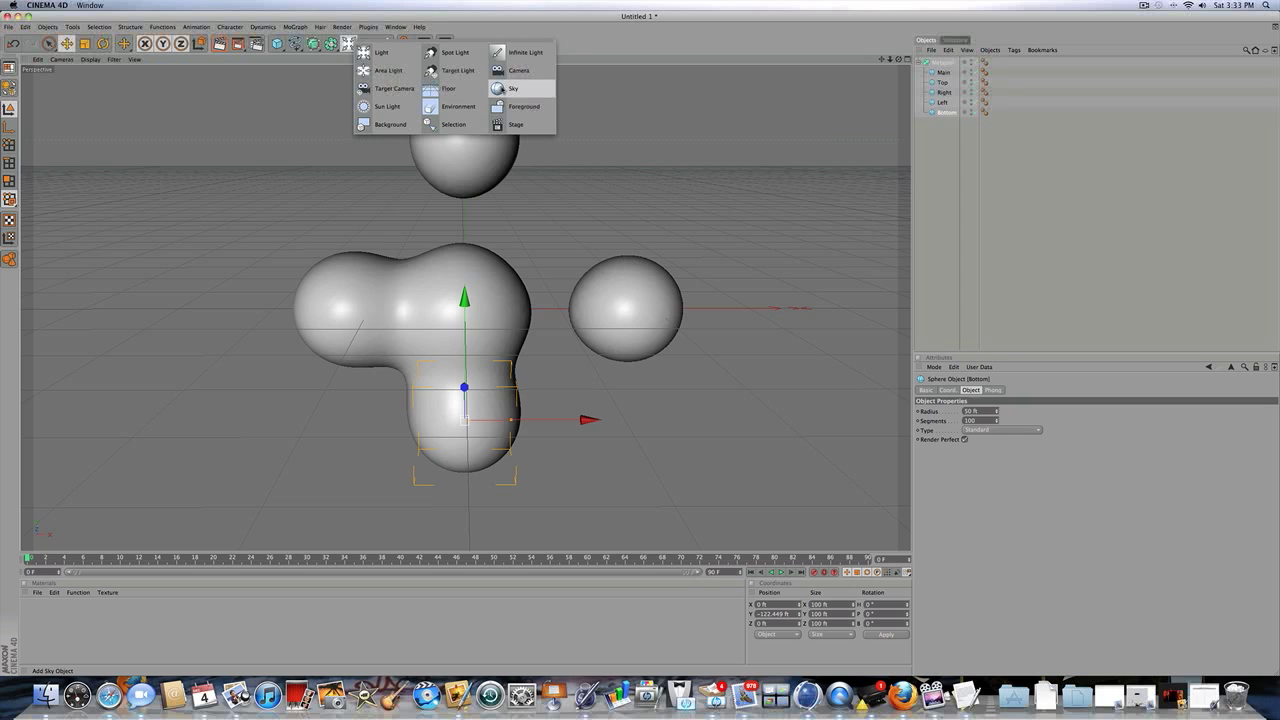
pyautogui.moveTo(507, 88); pyautogui.dragTo(508, 86)
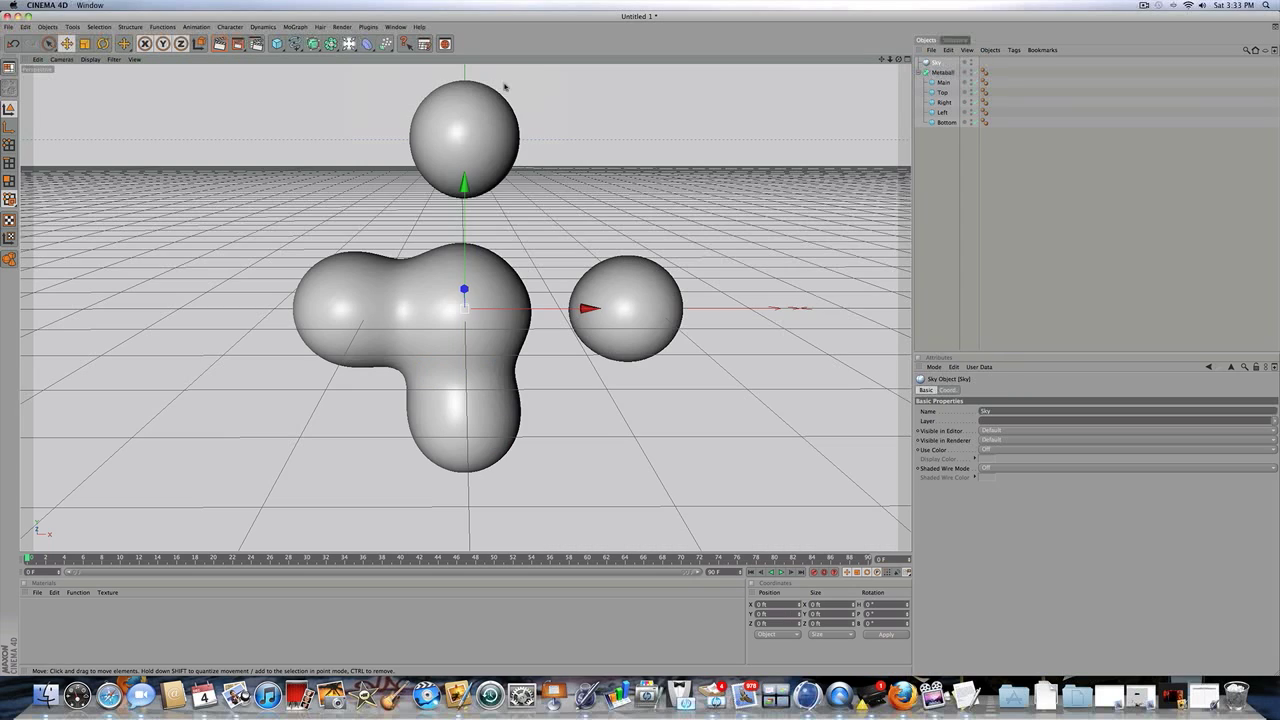
pyautogui.rightClick(937, 66)
pyautogui.moveTo(1045, 72)
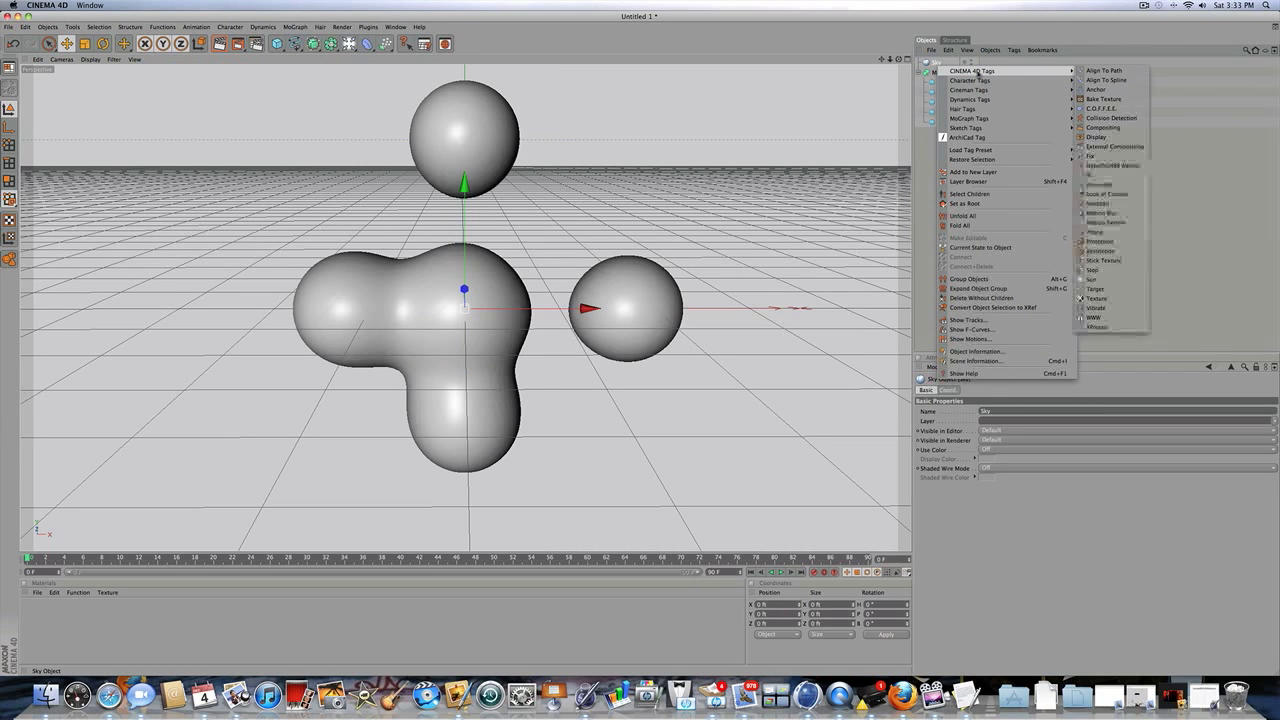
pyautogui.click(1110, 127)
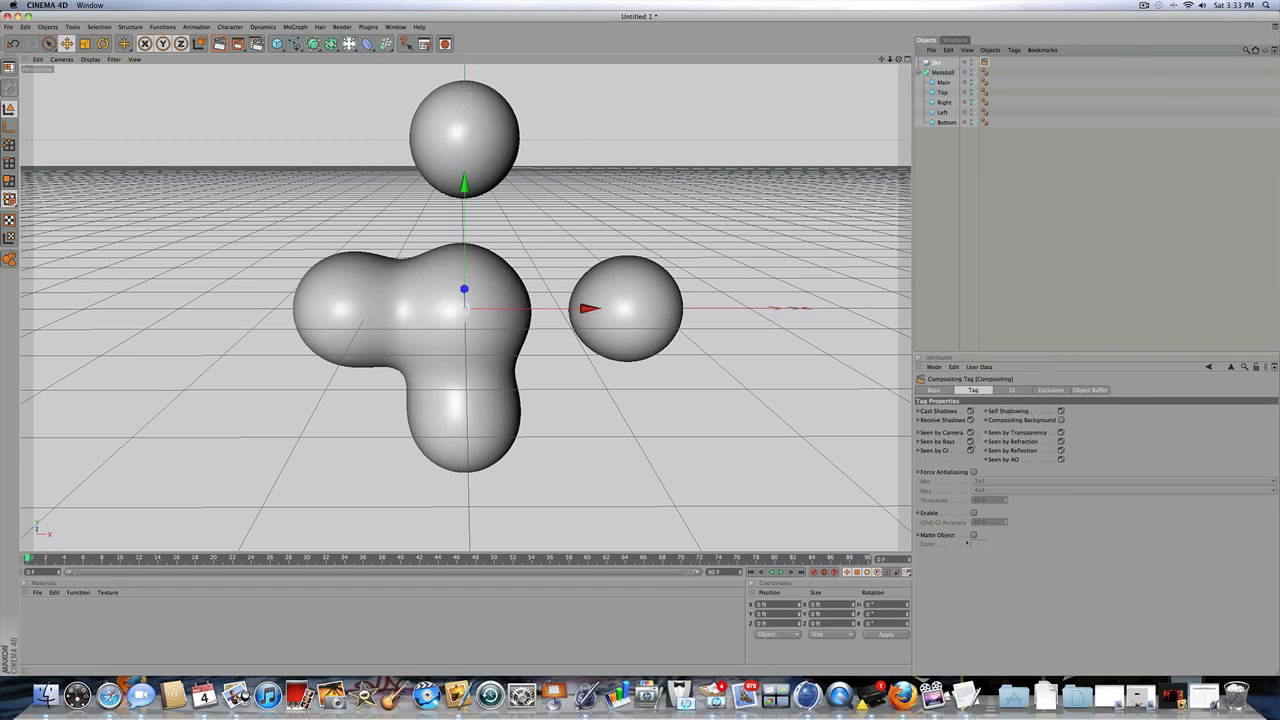
pyautogui.click(969, 434)
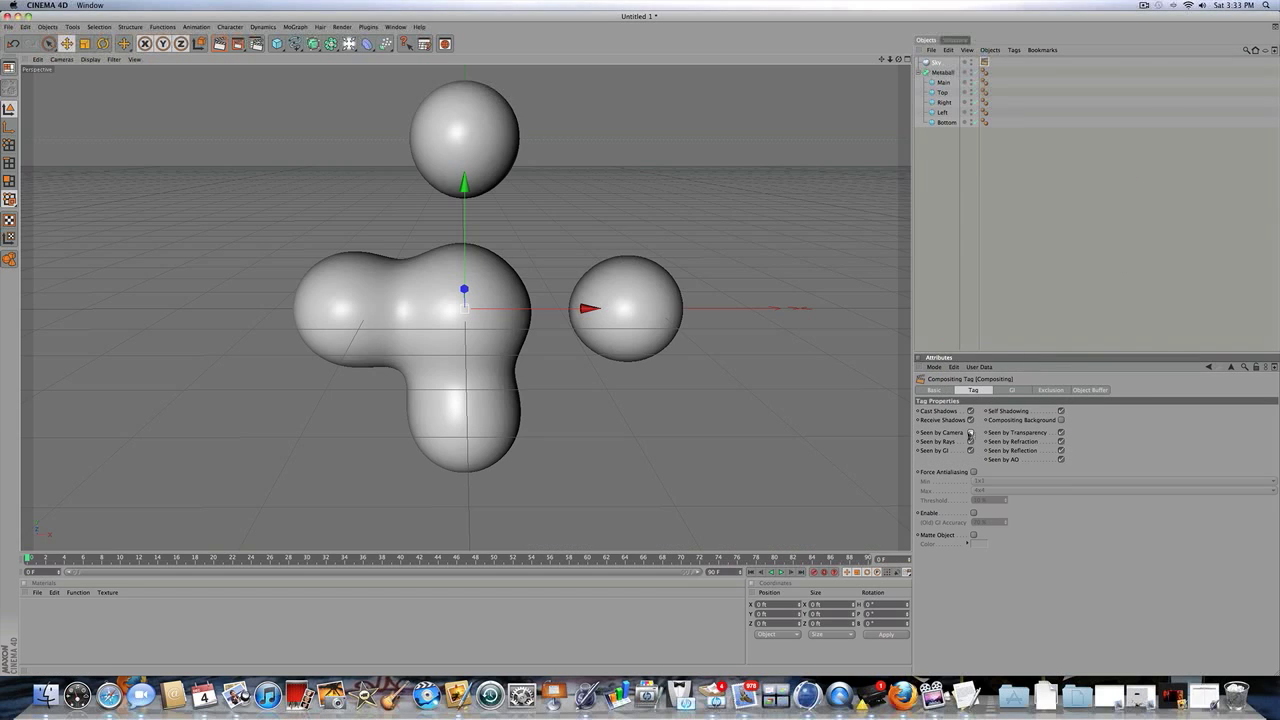
pyautogui.click(38, 593)
pyautogui.moveTo(96, 563)
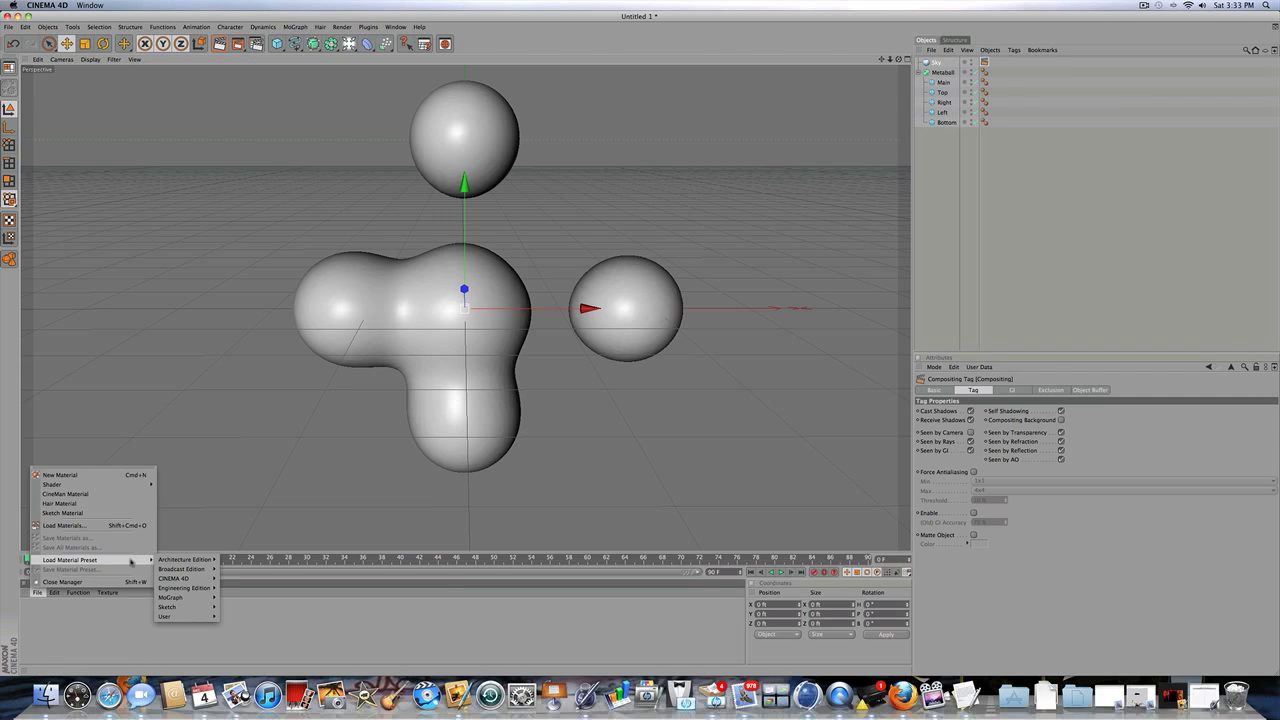
pyautogui.moveTo(175, 616)
pyautogui.moveTo(225, 615)
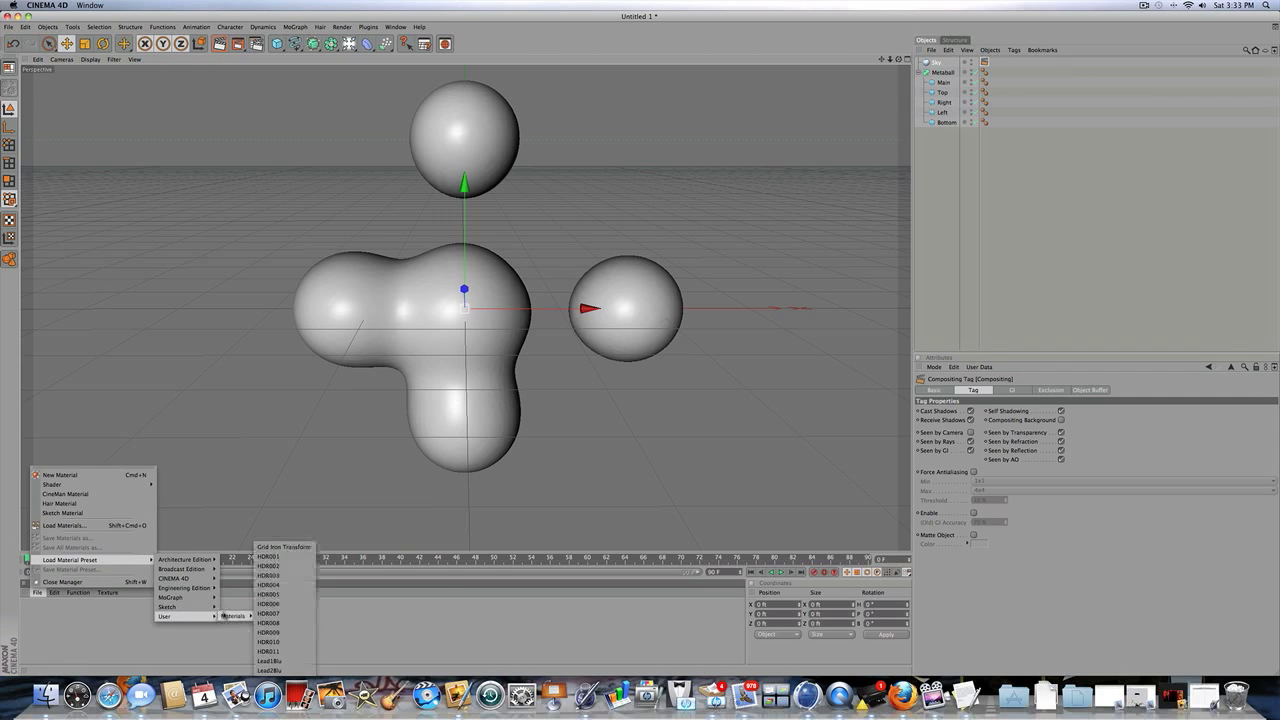
pyautogui.click(37, 592)
# Load the HDRI 024 material preset from the CINEMA 4D materials and apply it to the Sky object.
pyautogui.click(37, 592)
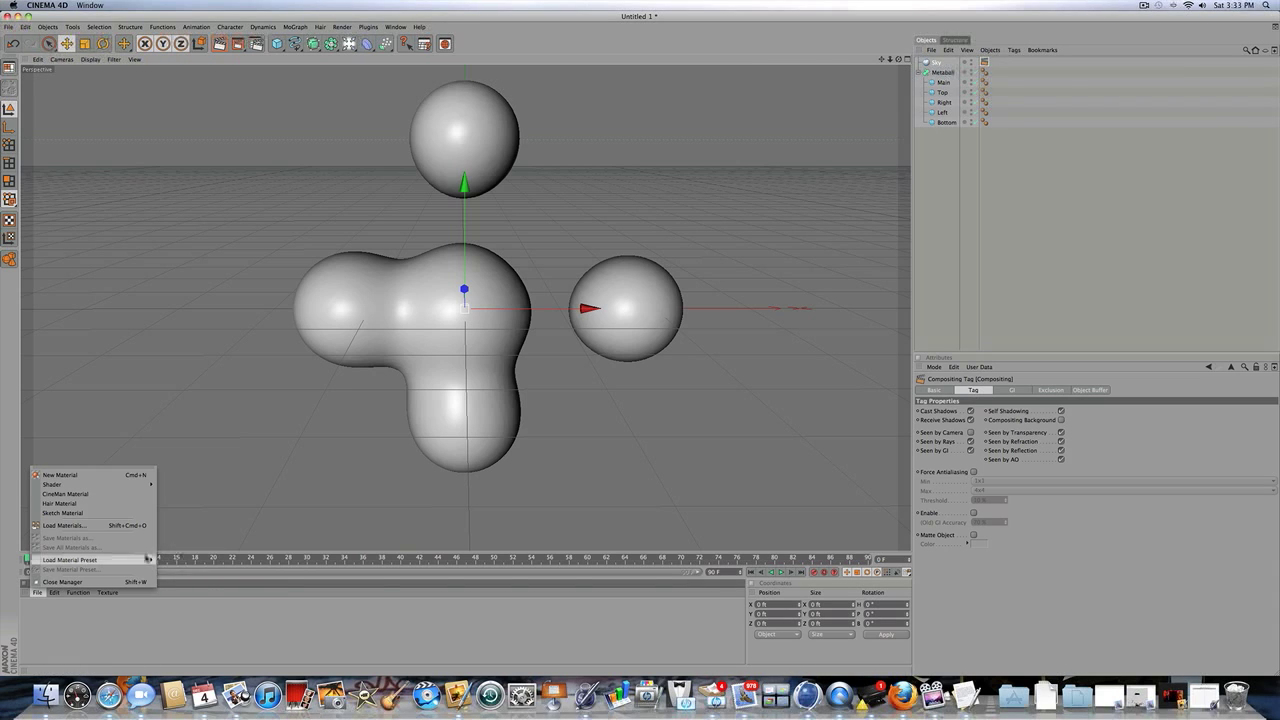
pyautogui.moveTo(95, 559)
pyautogui.moveTo(202, 559)
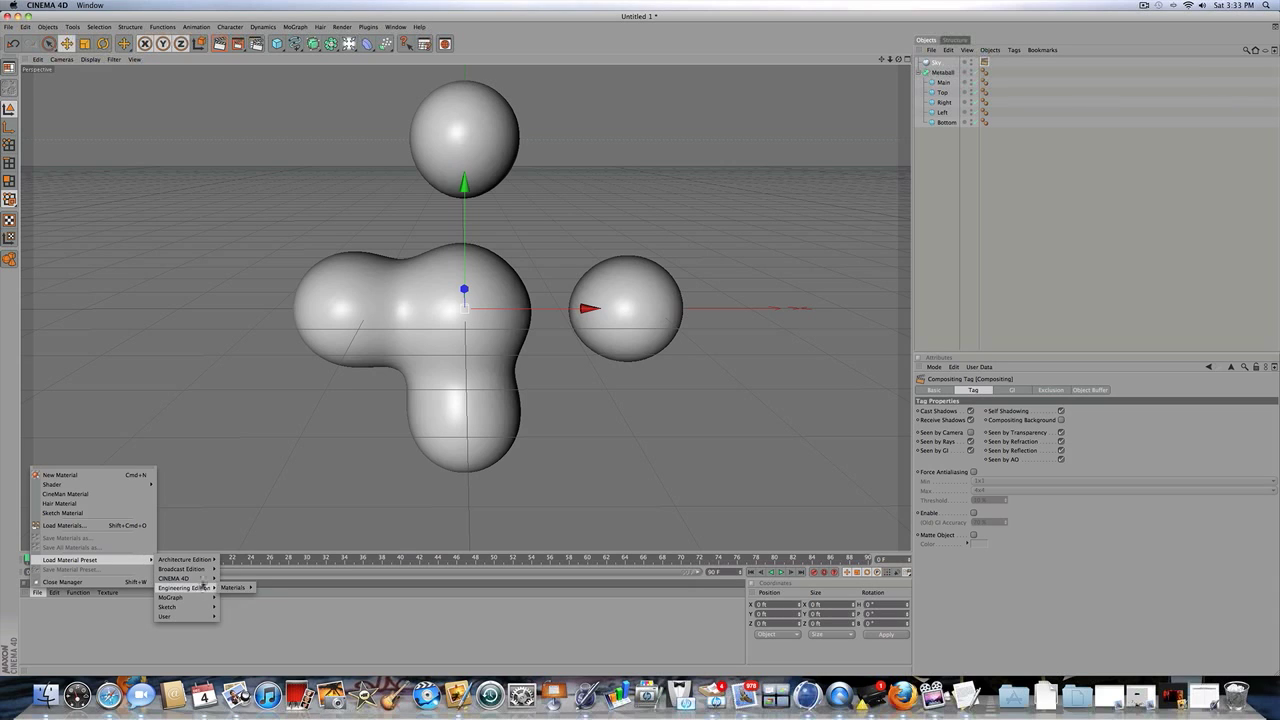
pyautogui.moveTo(240, 578)
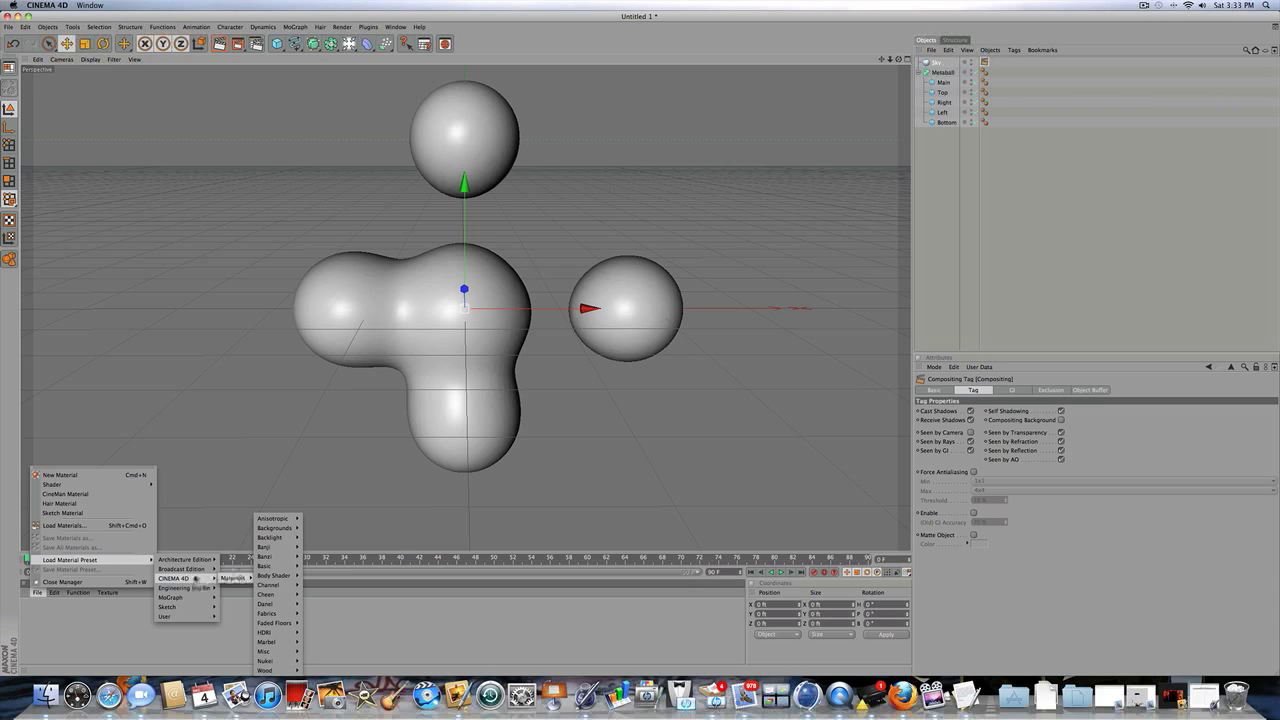
pyautogui.moveTo(285, 636)
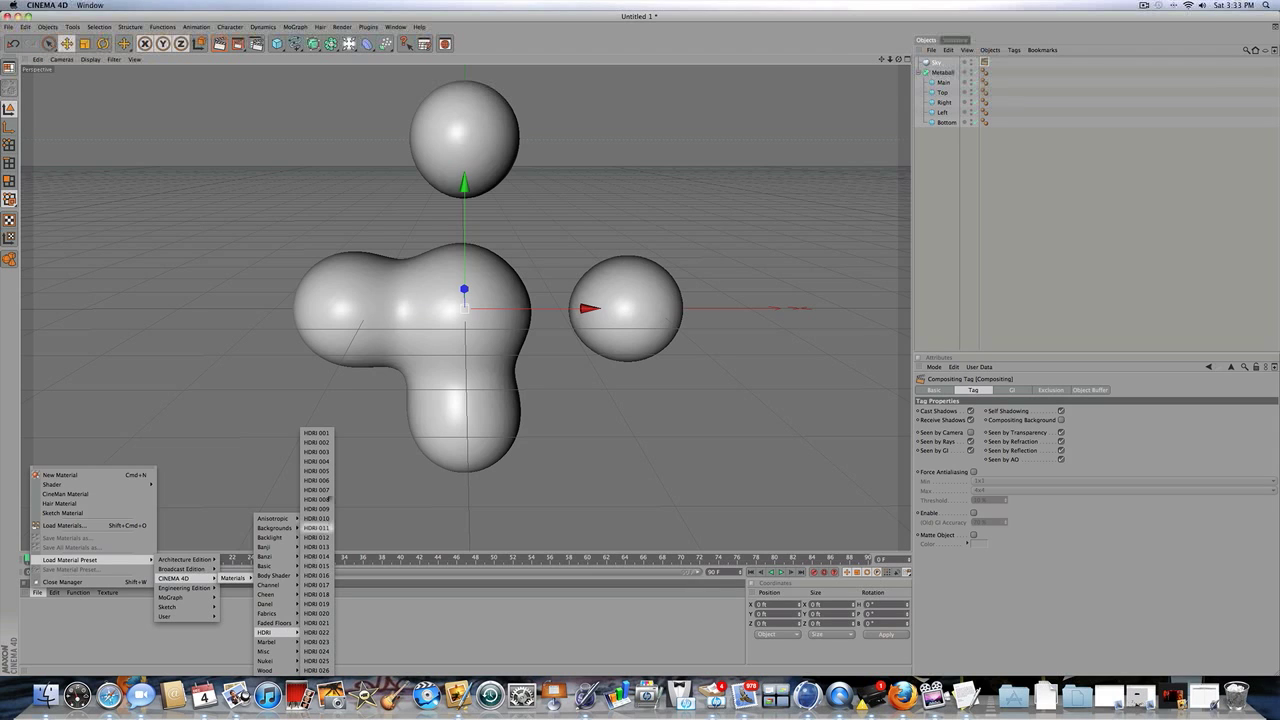
pyautogui.click(316, 651)
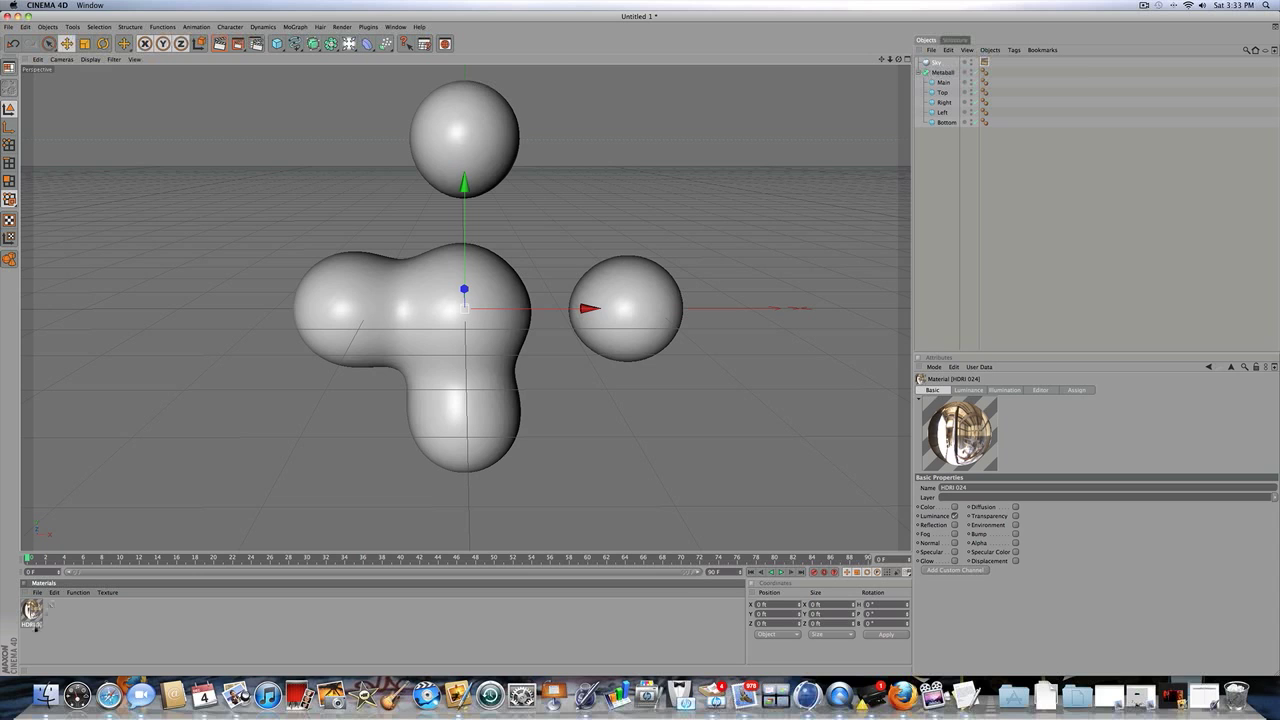
pyautogui.moveTo(32, 612); pyautogui.dragTo(936, 64)
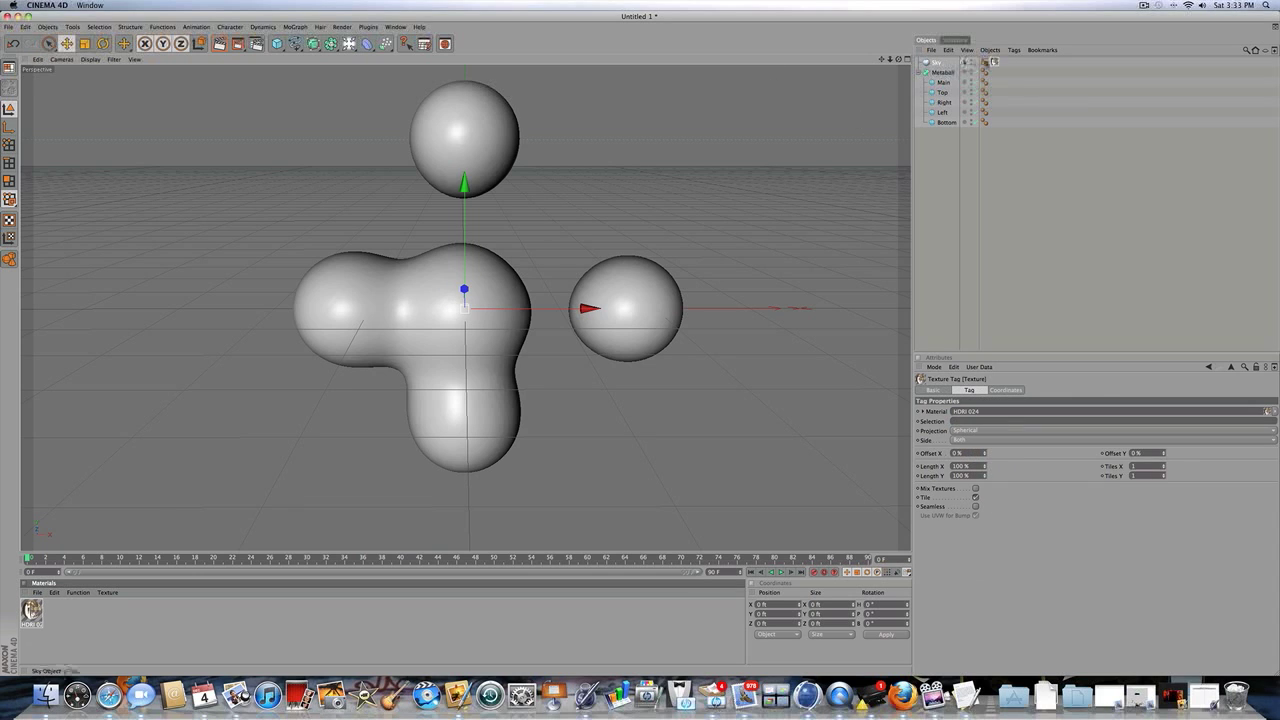
pyautogui.click(985, 63)
pyautogui.click(995, 63)
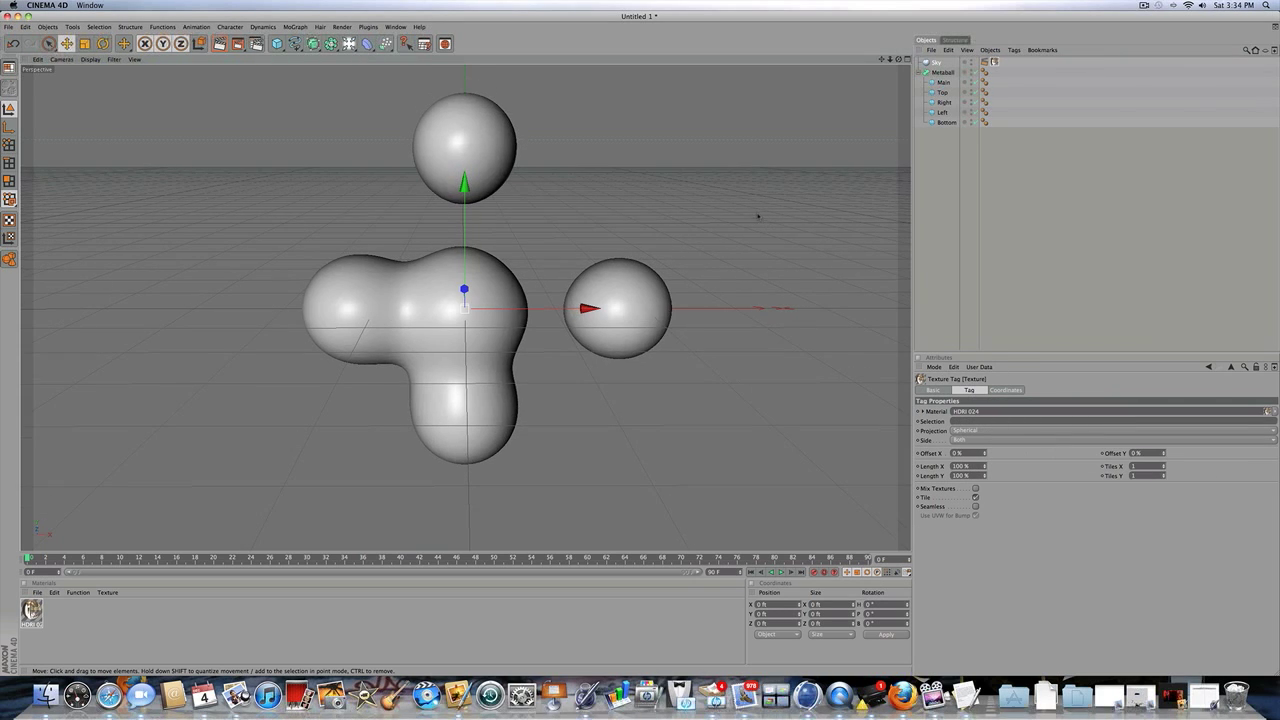
pyautogui.doubleClick(70, 615)
pyautogui.doubleClick(35, 613)
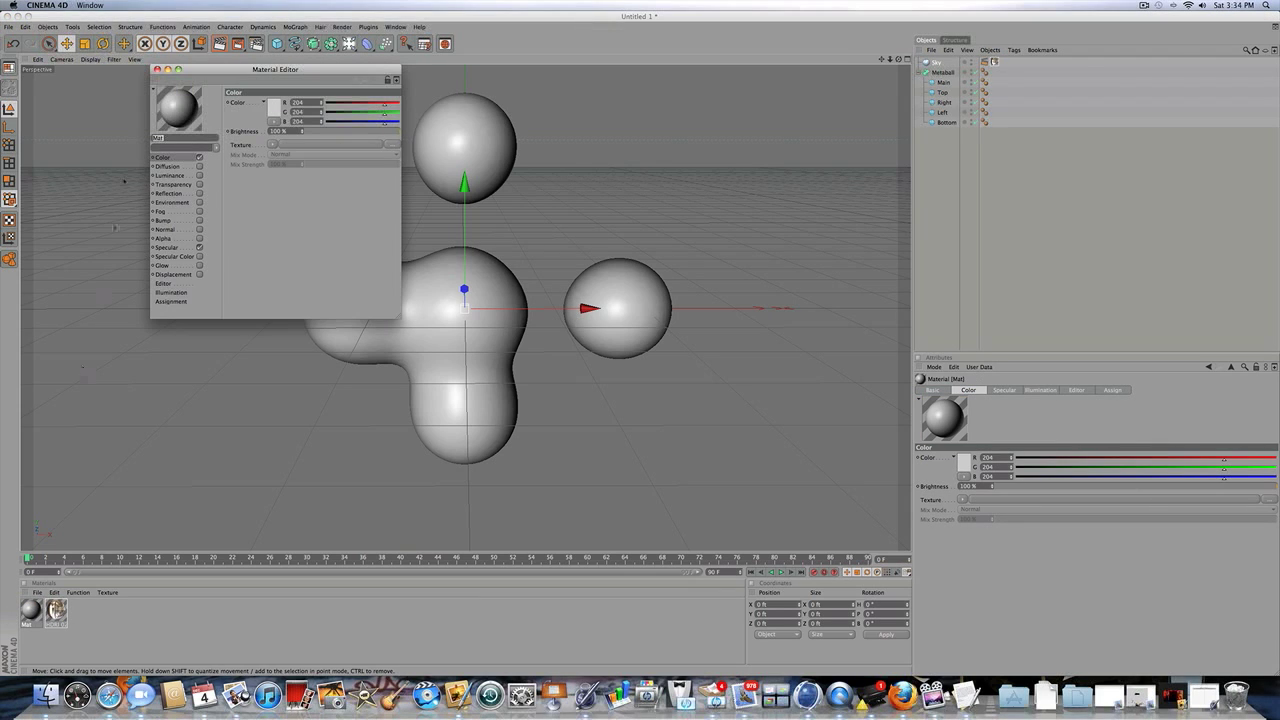
pyautogui.click(157, 69)
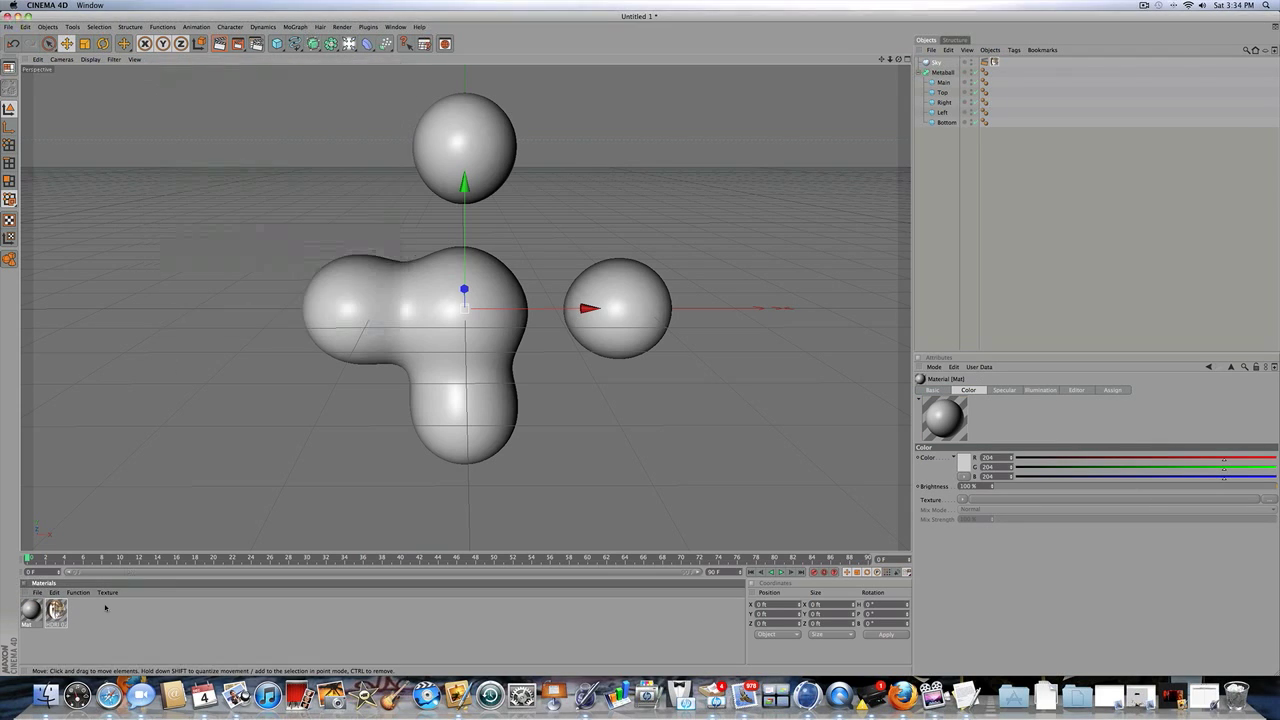
pyautogui.doubleClick(37, 610)
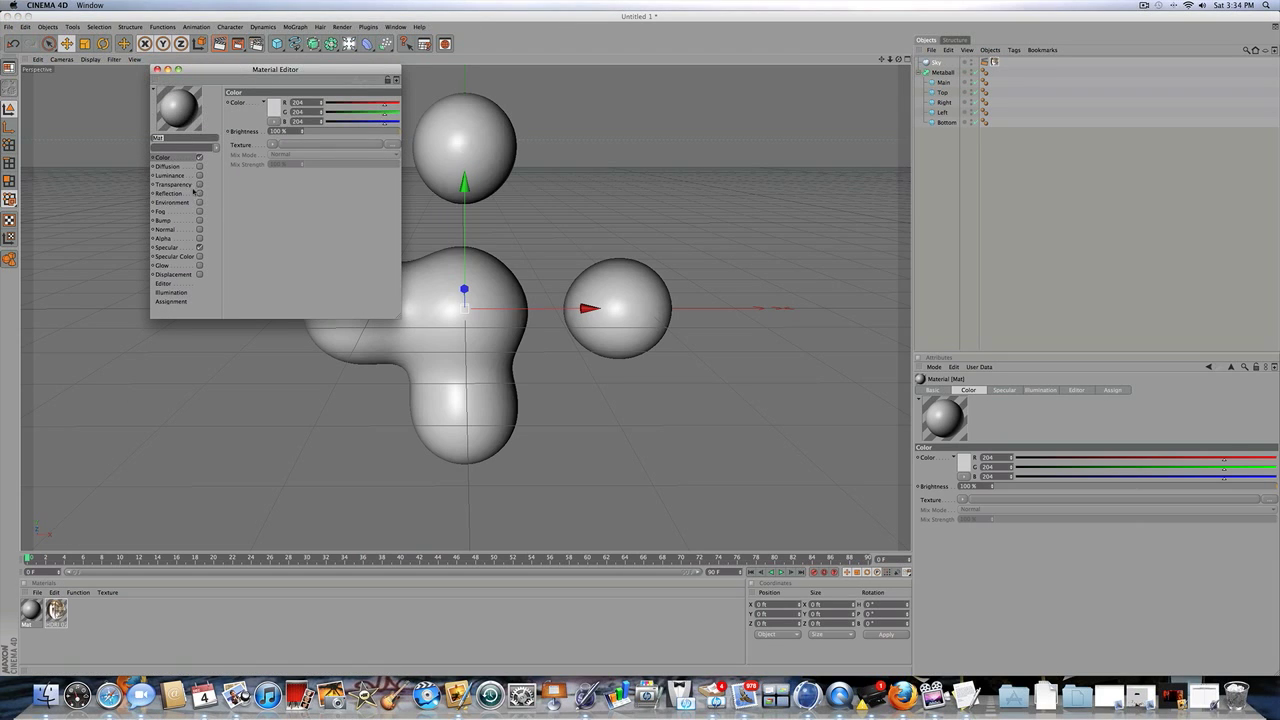
pyautogui.click(186, 193)
pyautogui.click(181, 177)
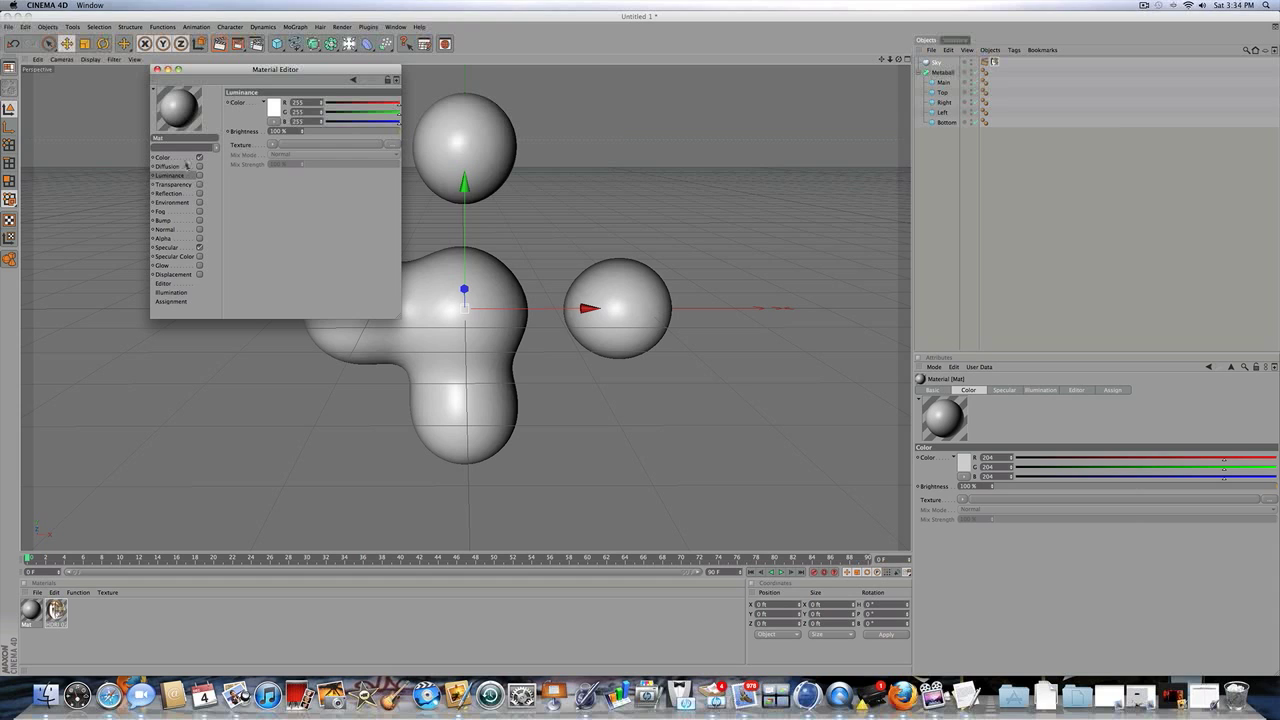
pyautogui.click(186, 157)
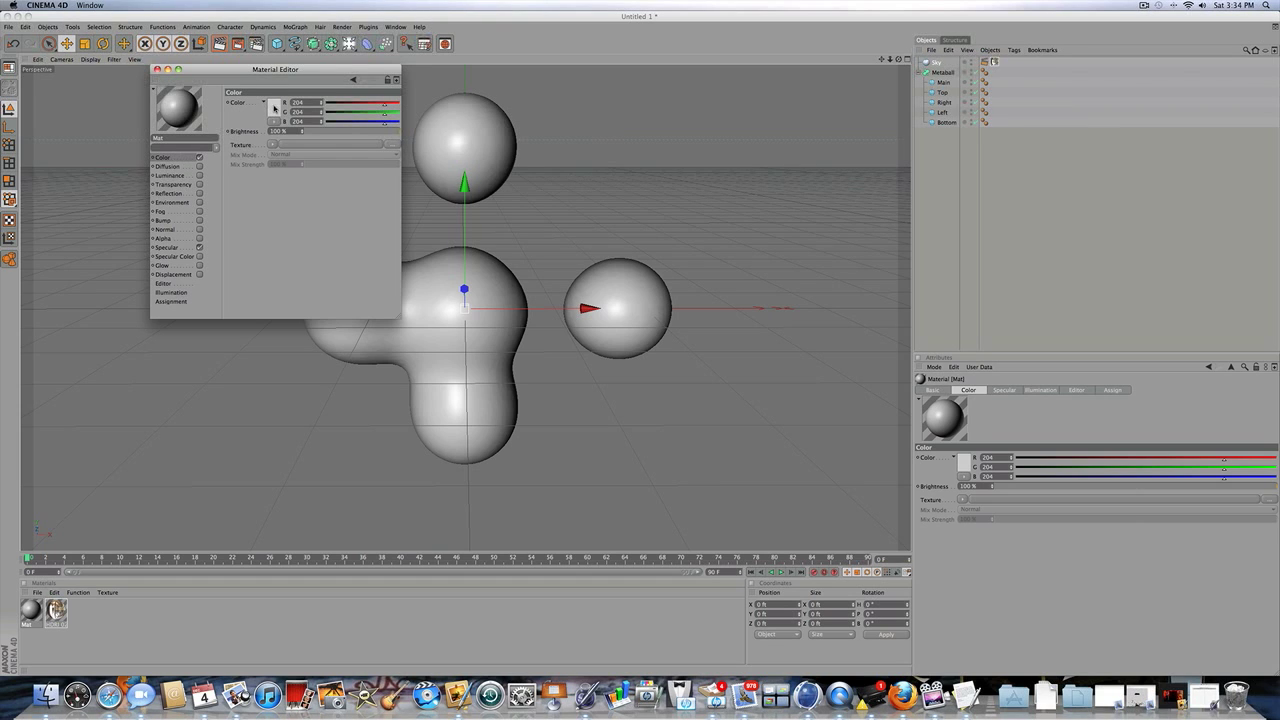
pyautogui.click(156, 69)
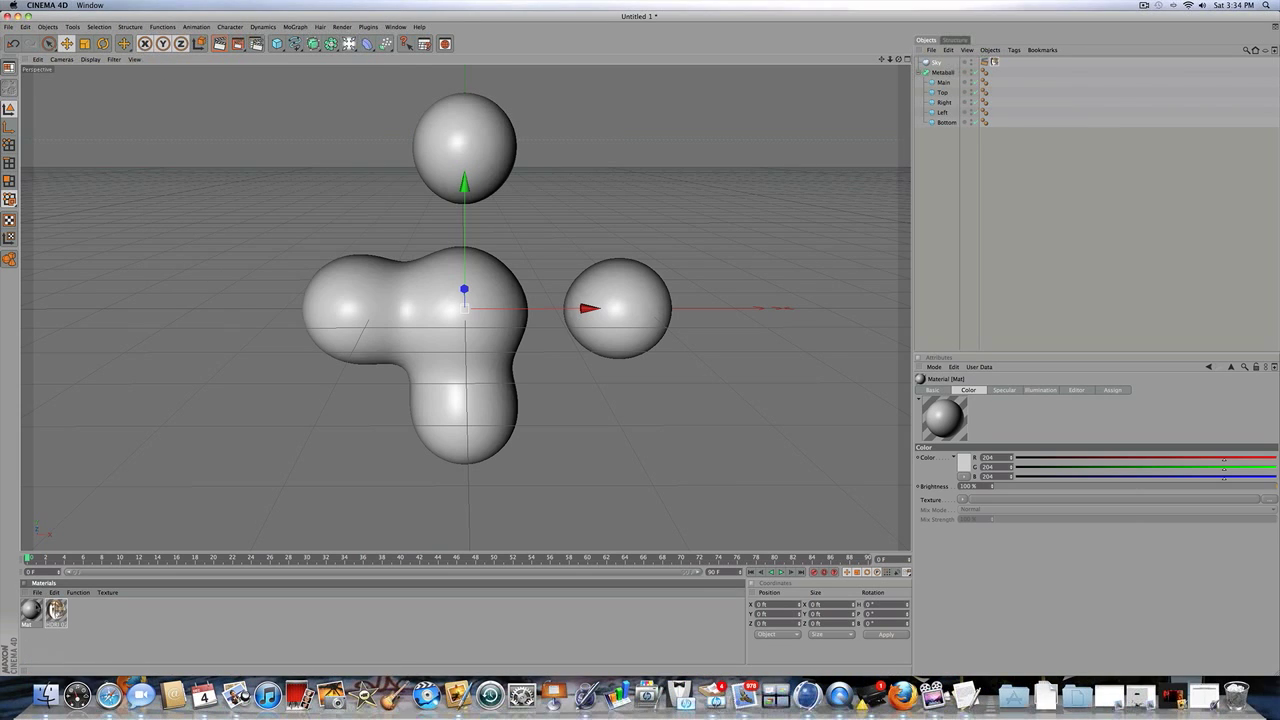
pyautogui.press('Delete')
# Load the Metal - Lead material preset from the Engineering Edition metals.
pyautogui.click(37, 592)
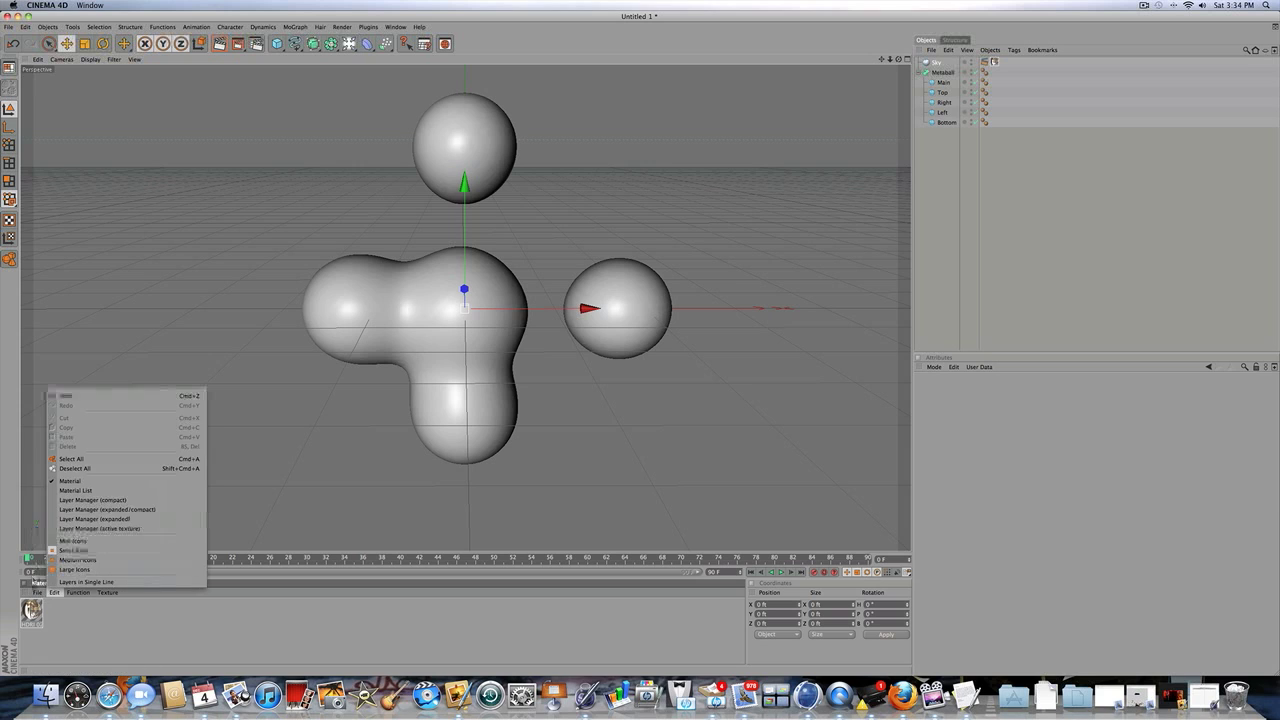
pyautogui.moveTo(70, 559)
pyautogui.moveTo(185, 559)
pyautogui.moveTo(233, 559)
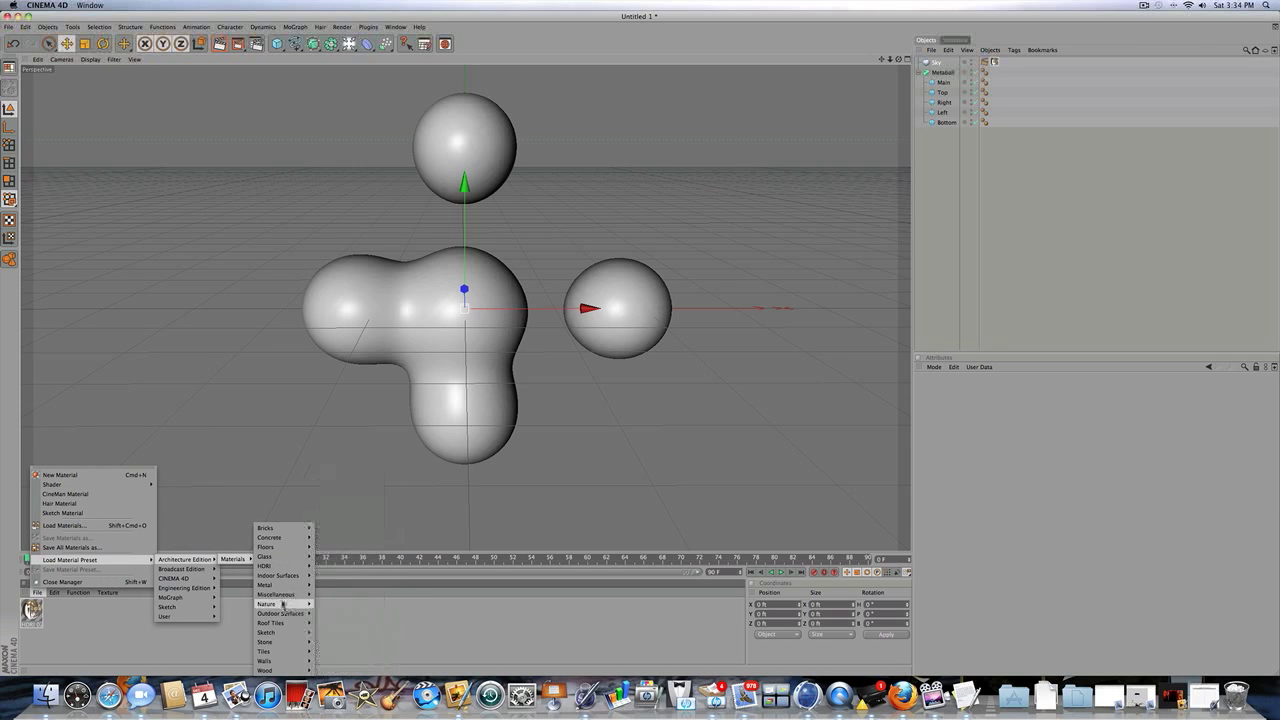
pyautogui.moveTo(277, 585)
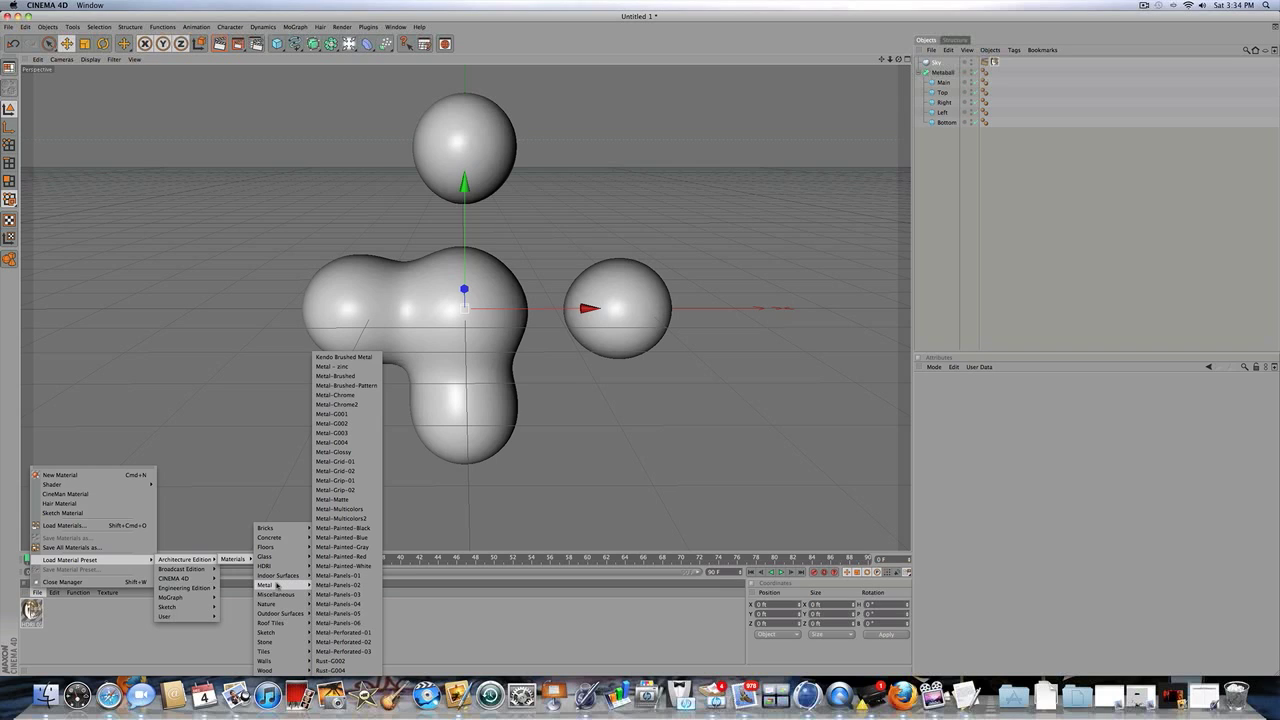
pyautogui.moveTo(178, 589)
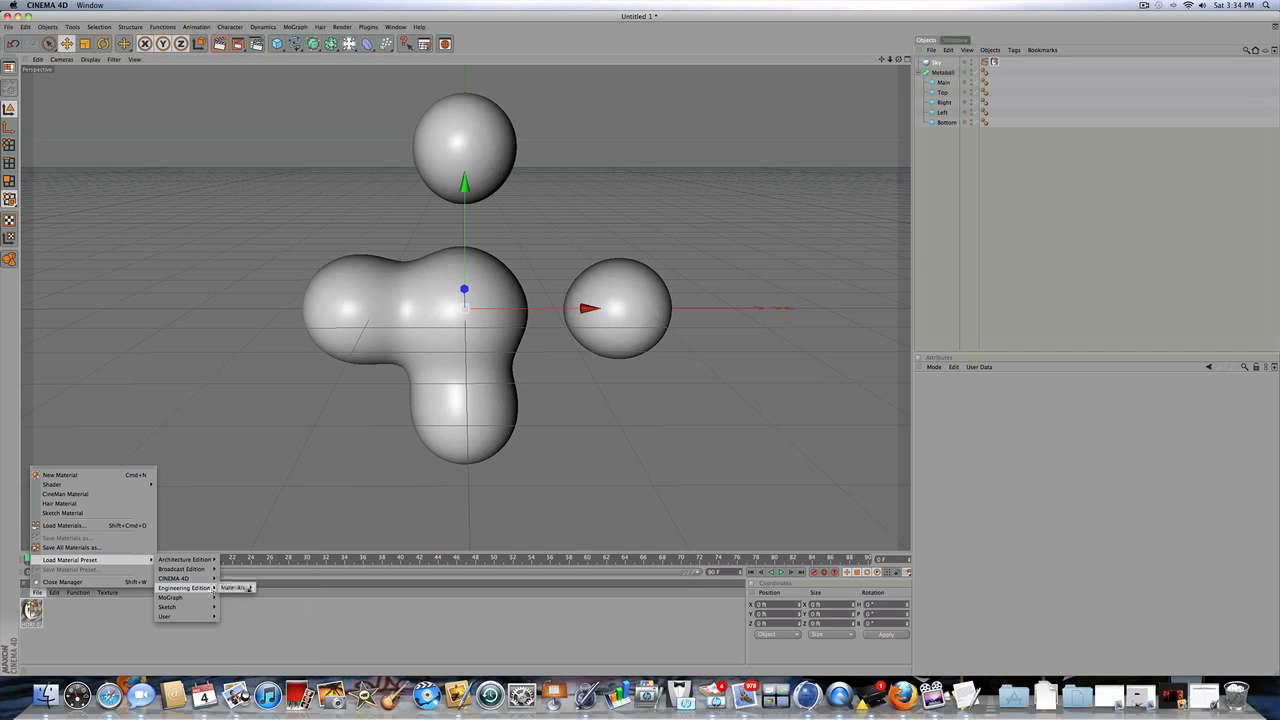
pyautogui.moveTo(235, 587)
pyautogui.moveTo(290, 622)
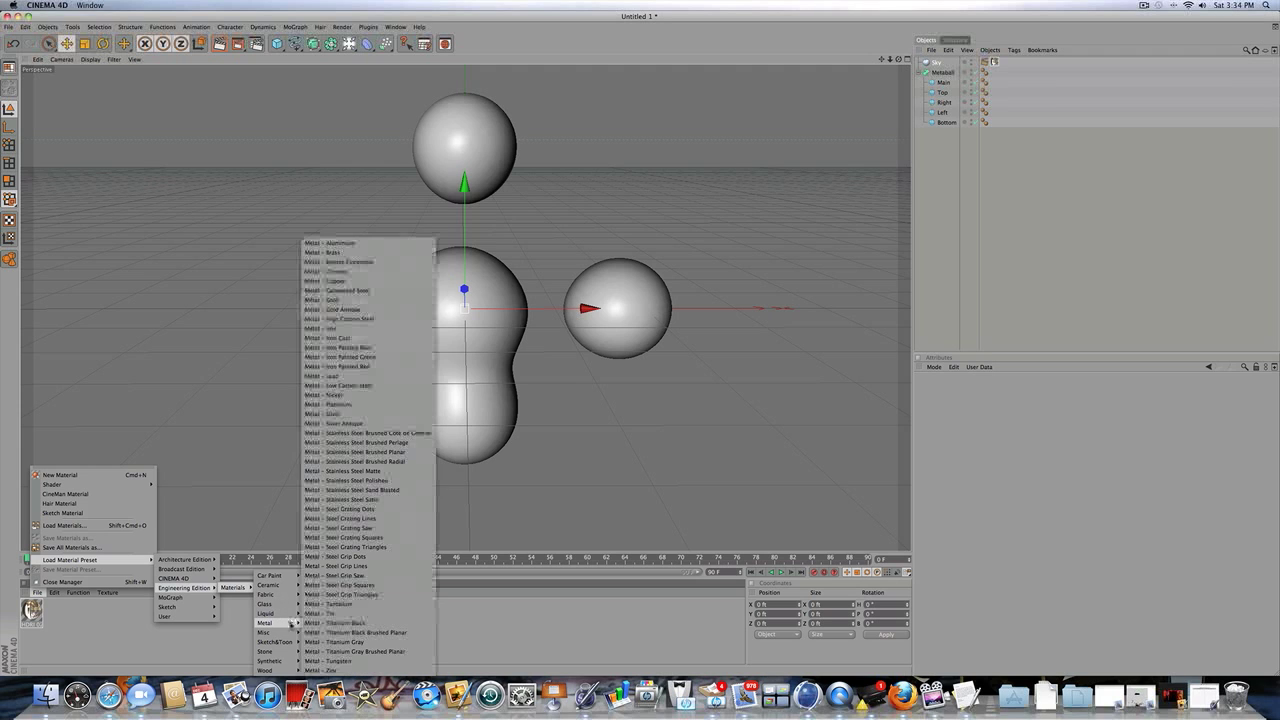
pyautogui.click(333, 376)
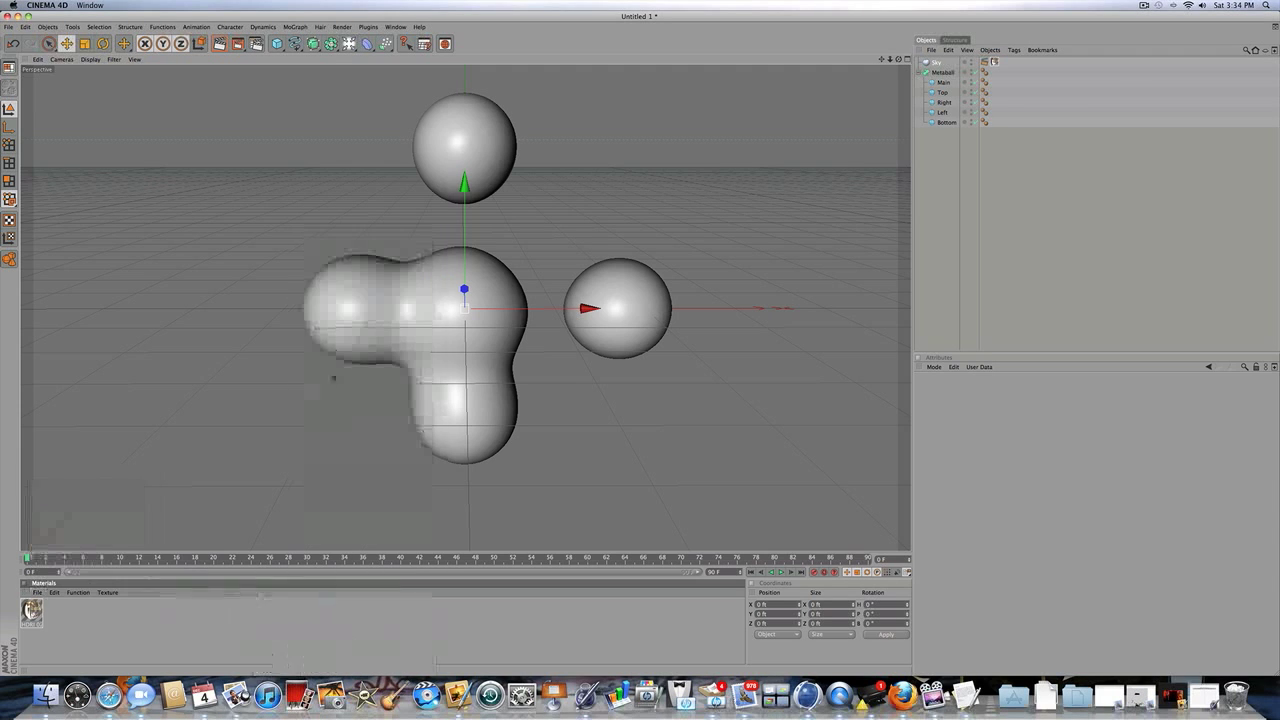
# Set the Metal - Lead material's Color channel to orange with RGB values 255, 97, 0.
pyautogui.doubleClick(31, 609)
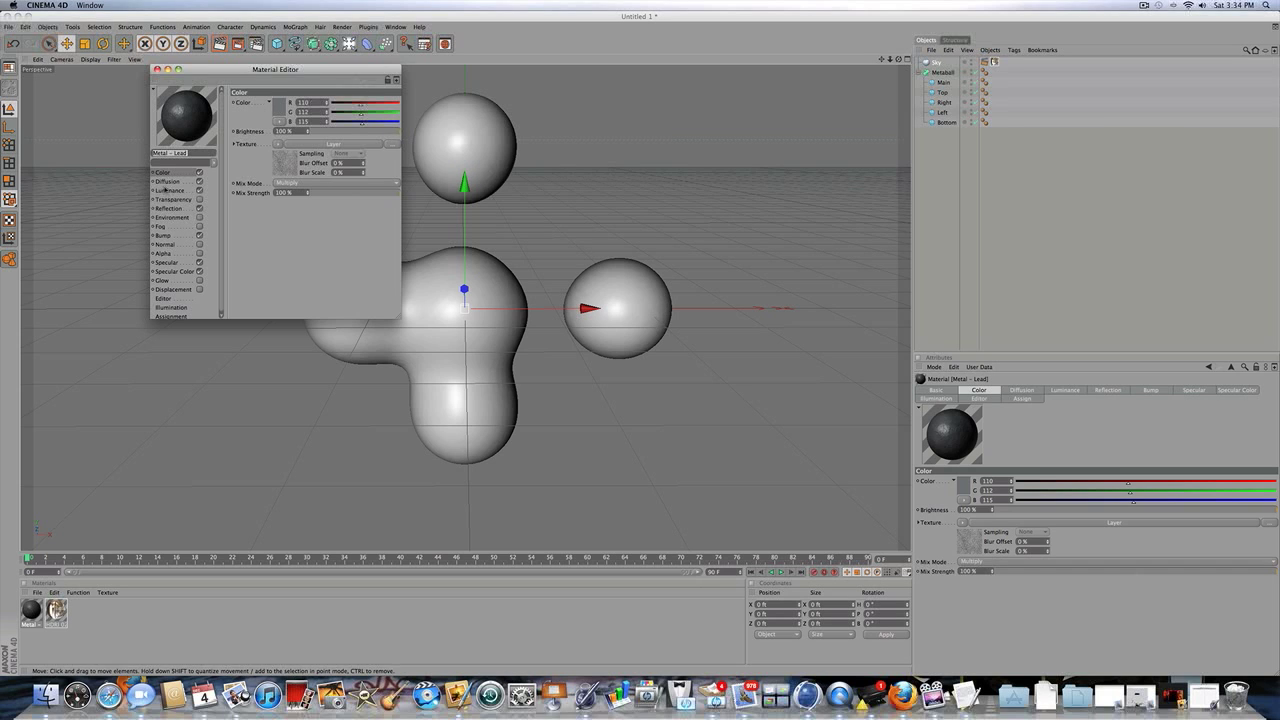
pyautogui.click(172, 199)
pyautogui.click(172, 272)
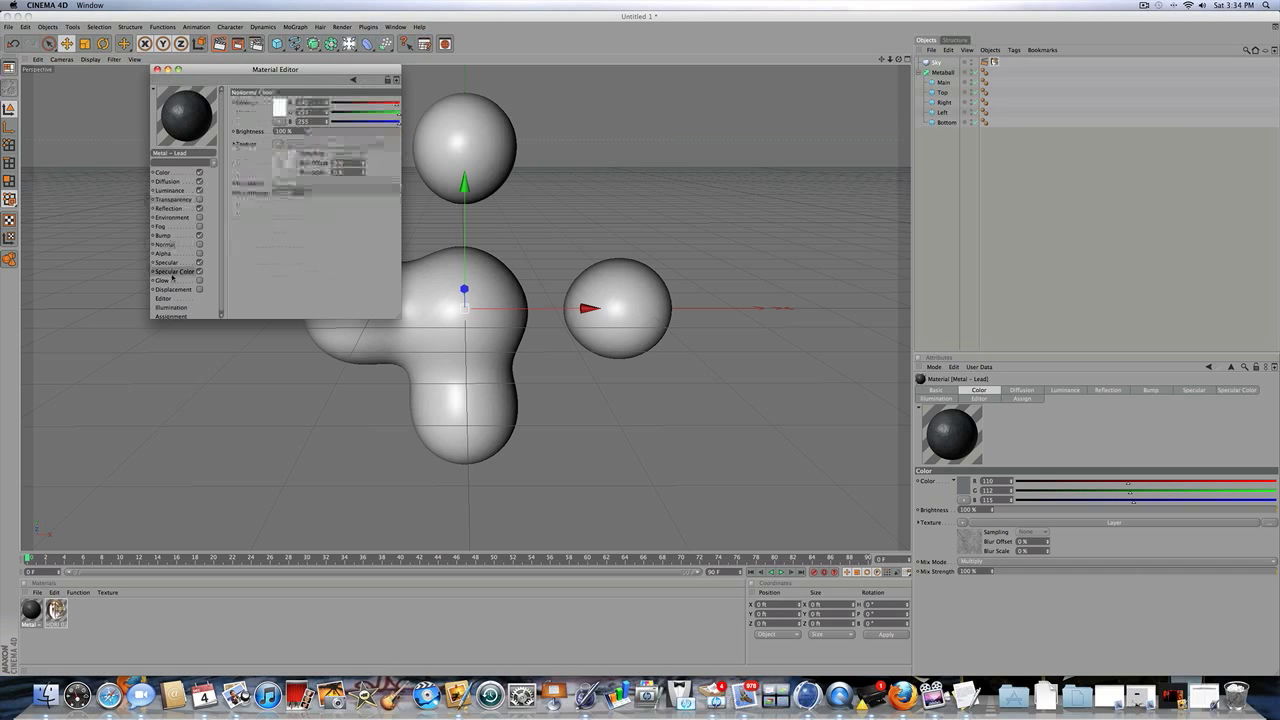
pyautogui.click(169, 173)
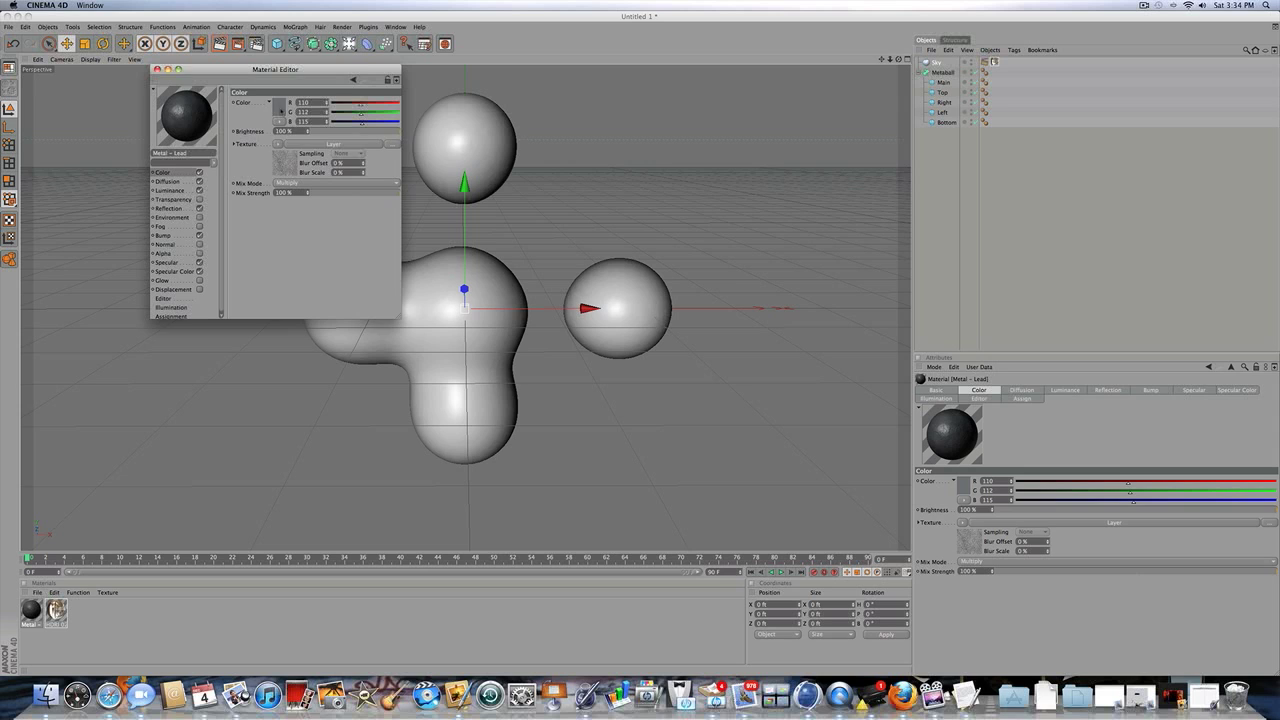
pyautogui.click(281, 111)
pyautogui.click(268, 77)
pyautogui.click(272, 90)
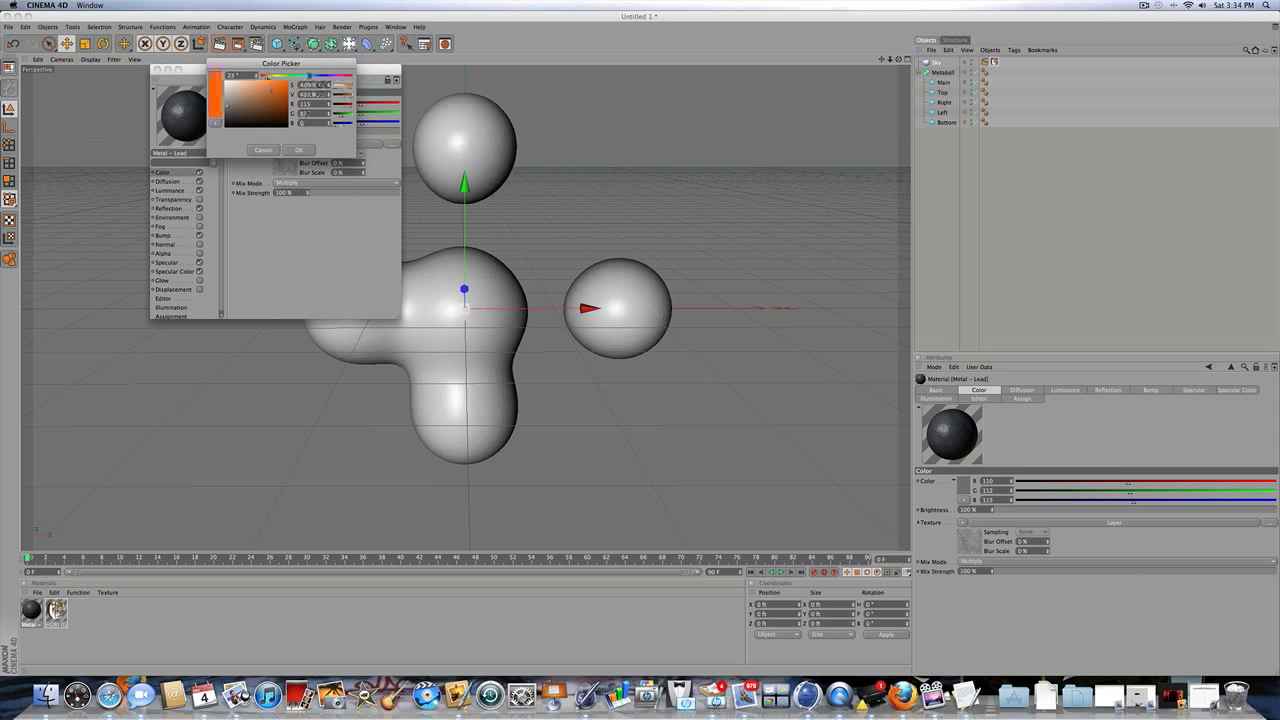
pyautogui.moveTo(269, 88); pyautogui.dragTo(314, 74)
pyautogui.click(299, 150)
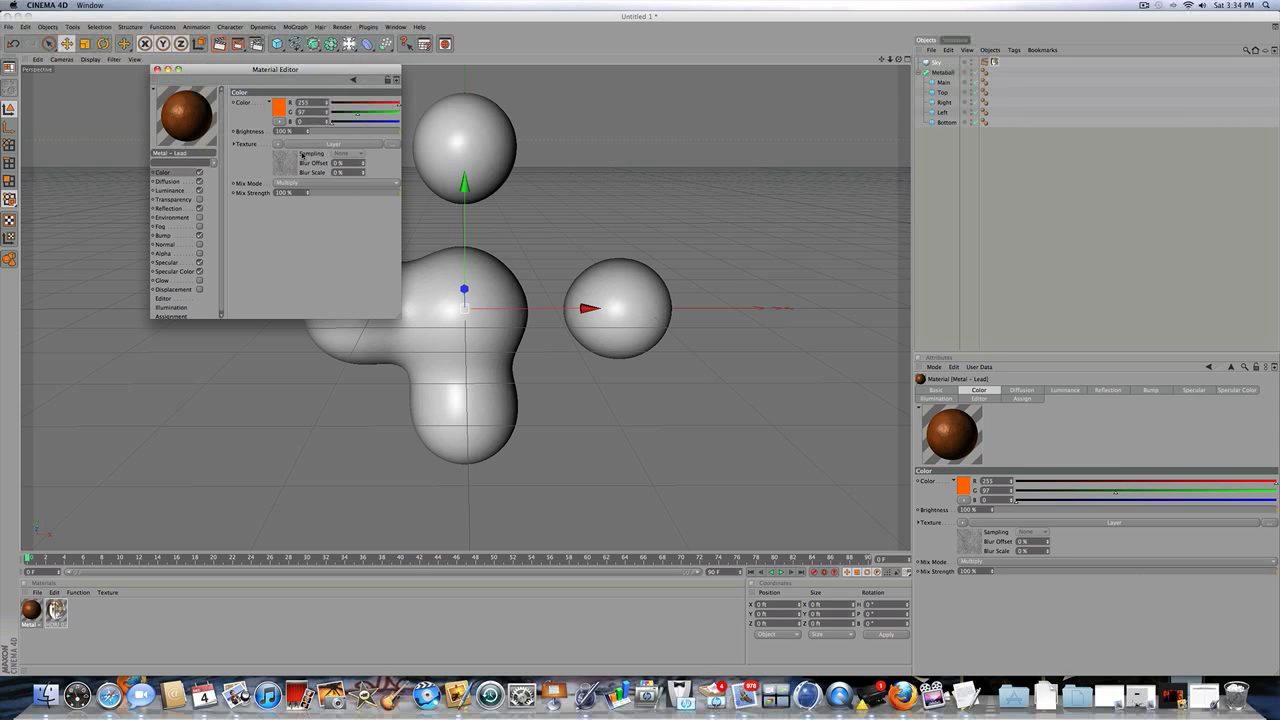
# Set the metal material's Luminance color to orange with RGB values 255, 114, 0.
pyautogui.click(172, 181)
pyautogui.click(174, 190)
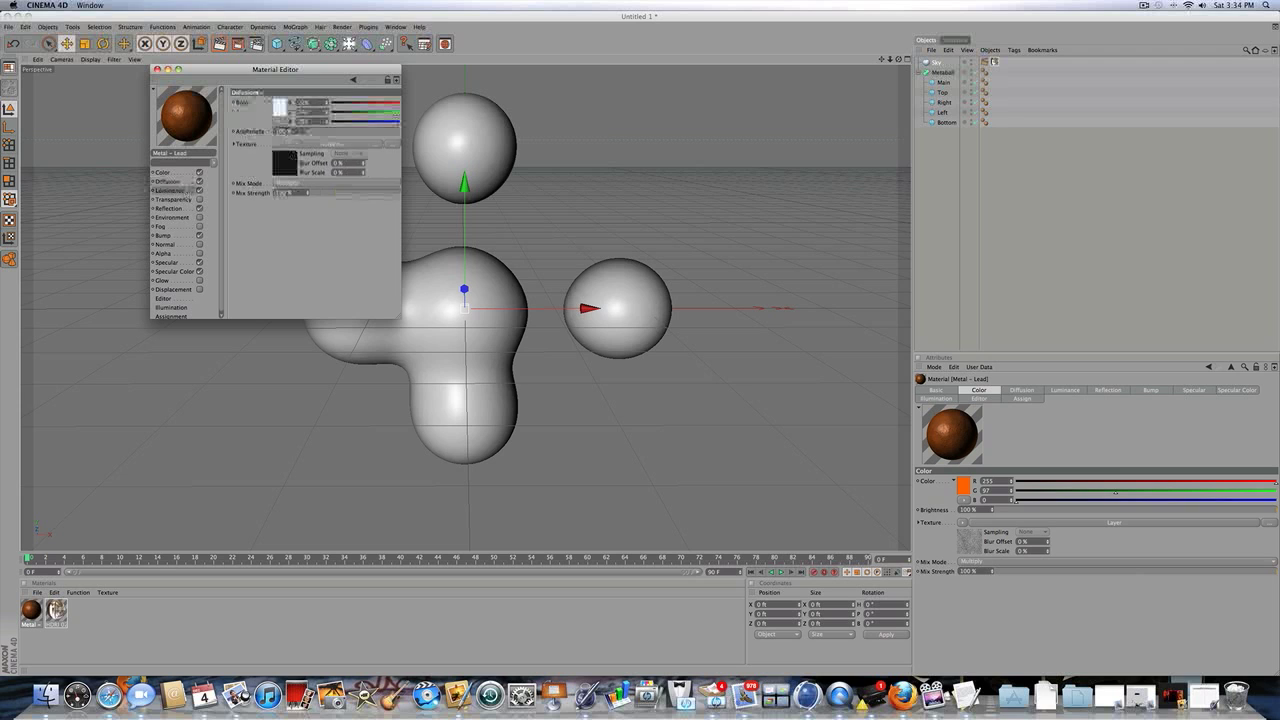
pyautogui.click(281, 114)
pyautogui.moveTo(268, 81); pyautogui.dragTo(286, 83)
pyautogui.click(297, 154)
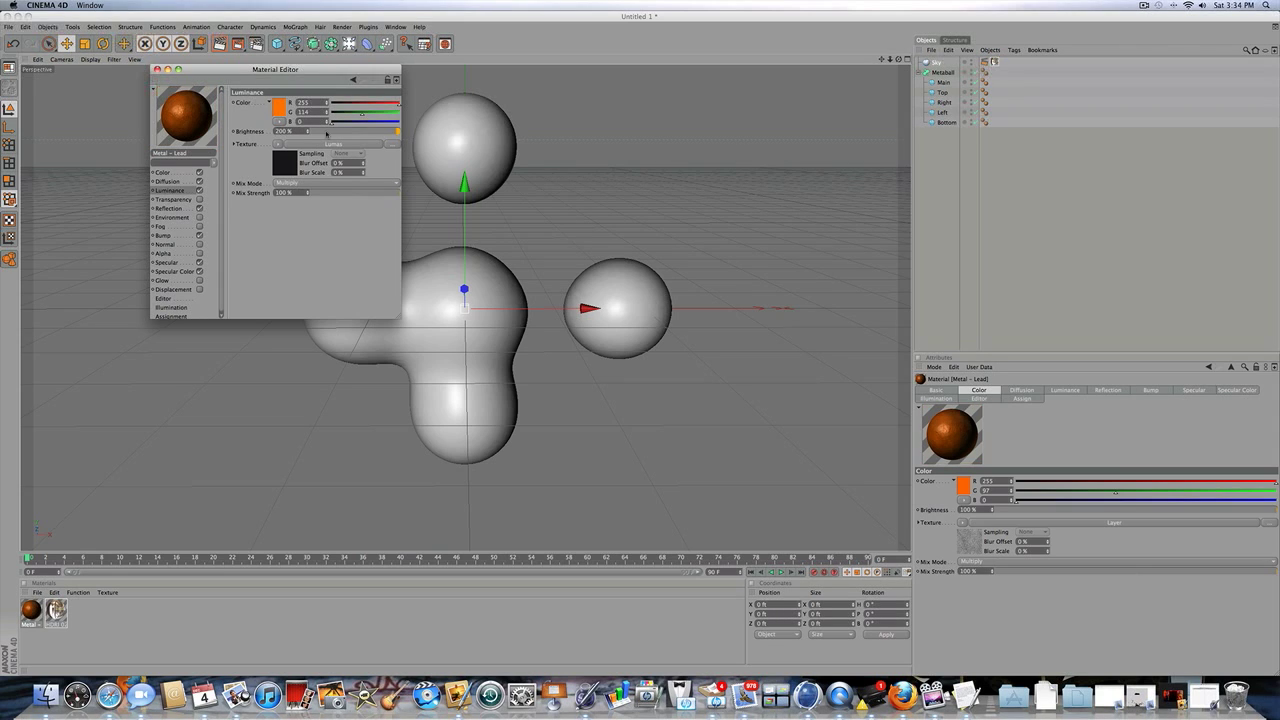
# Try other mix modes, including Normal, for the Luminance channel's texture.
pyautogui.click(300, 183)
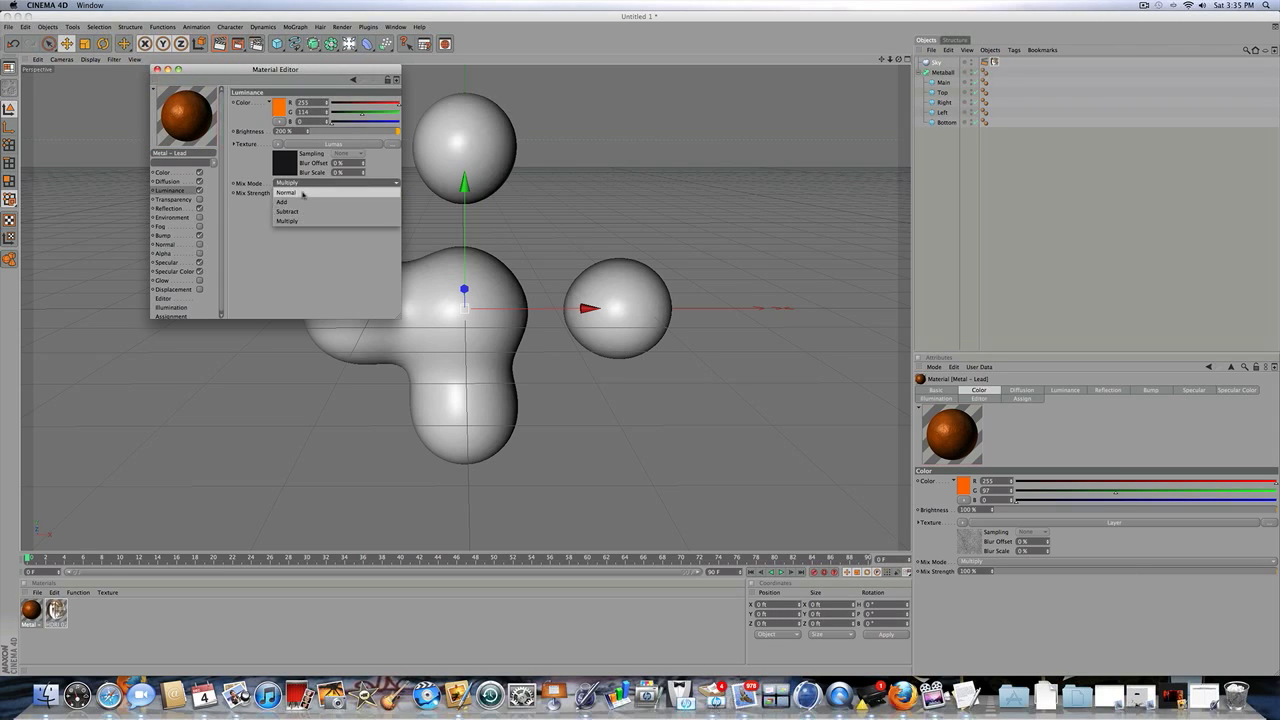
pyautogui.click(305, 190)
pyautogui.click(305, 184)
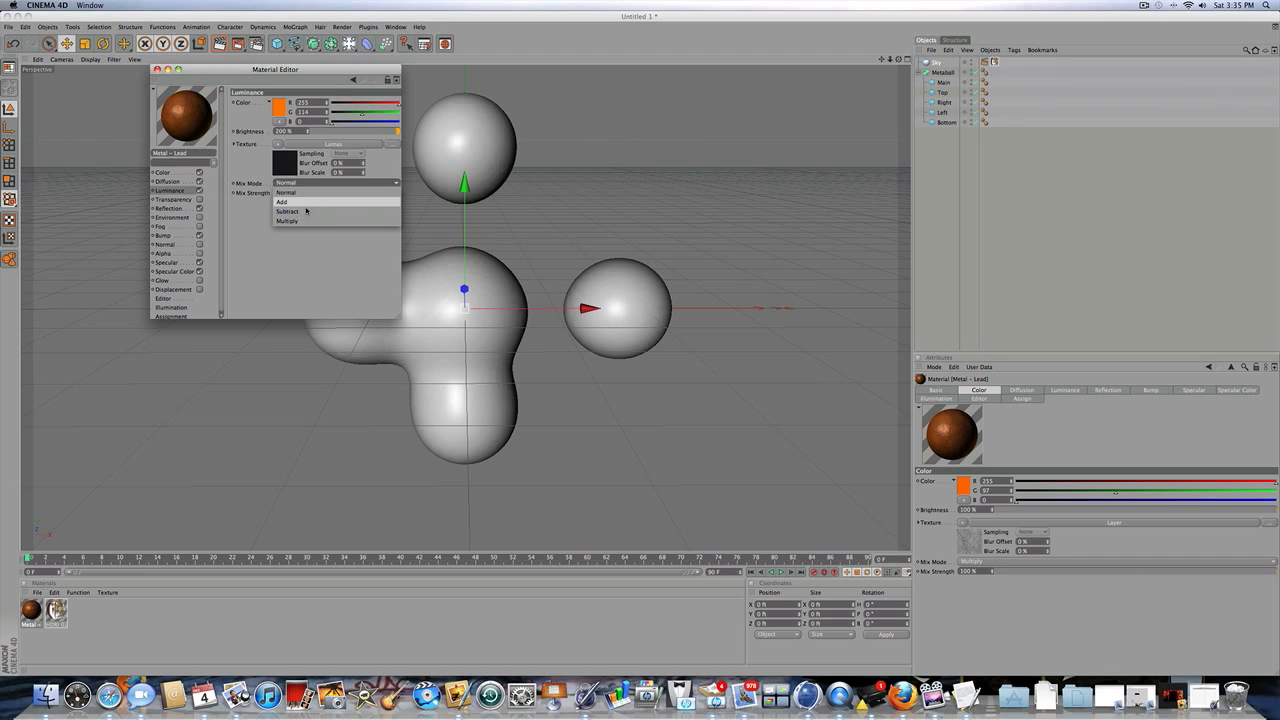
pyautogui.click(305, 200)
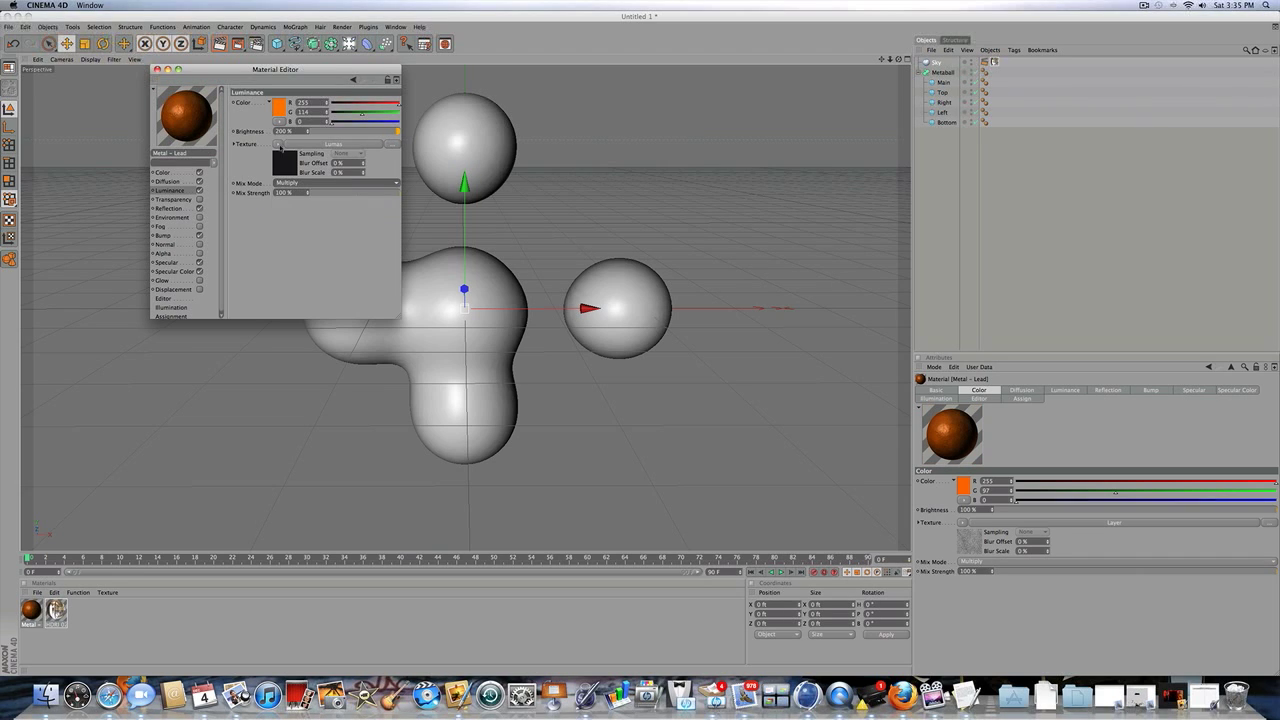
# Clear the texture from the Luminance channel and set its brightness to 100%.
pyautogui.click(280, 146)
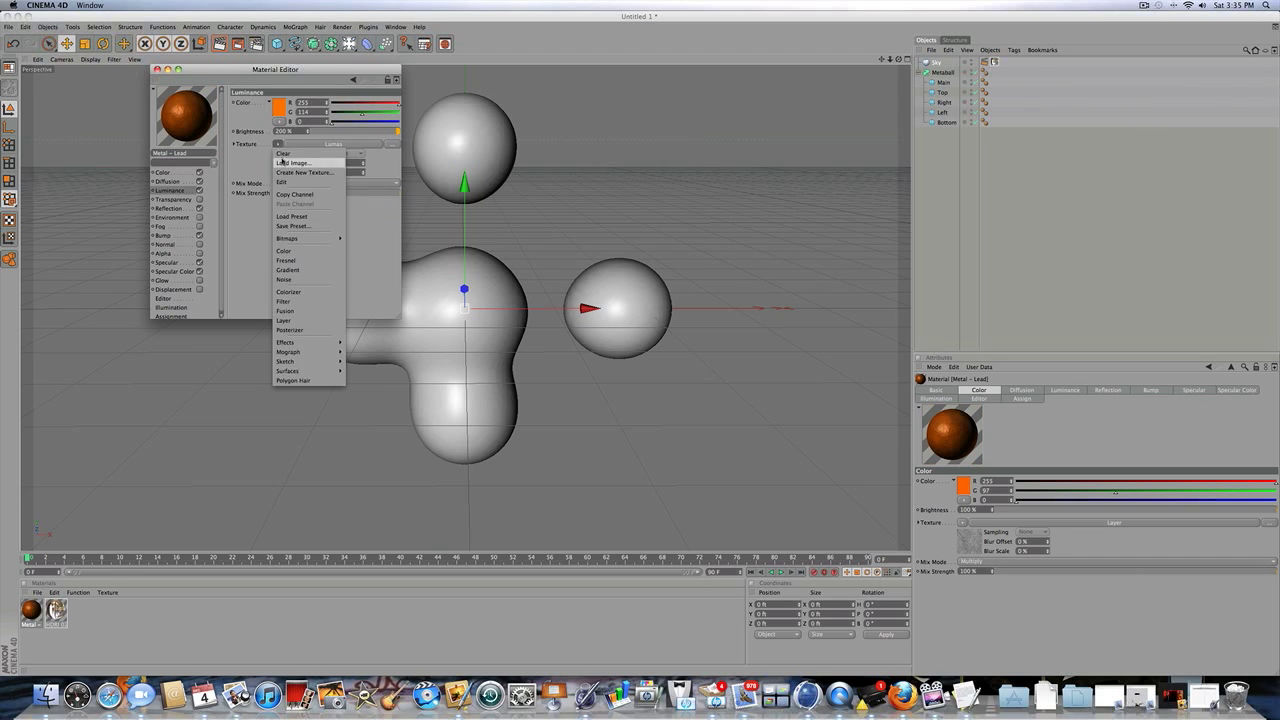
pyautogui.click(283, 153)
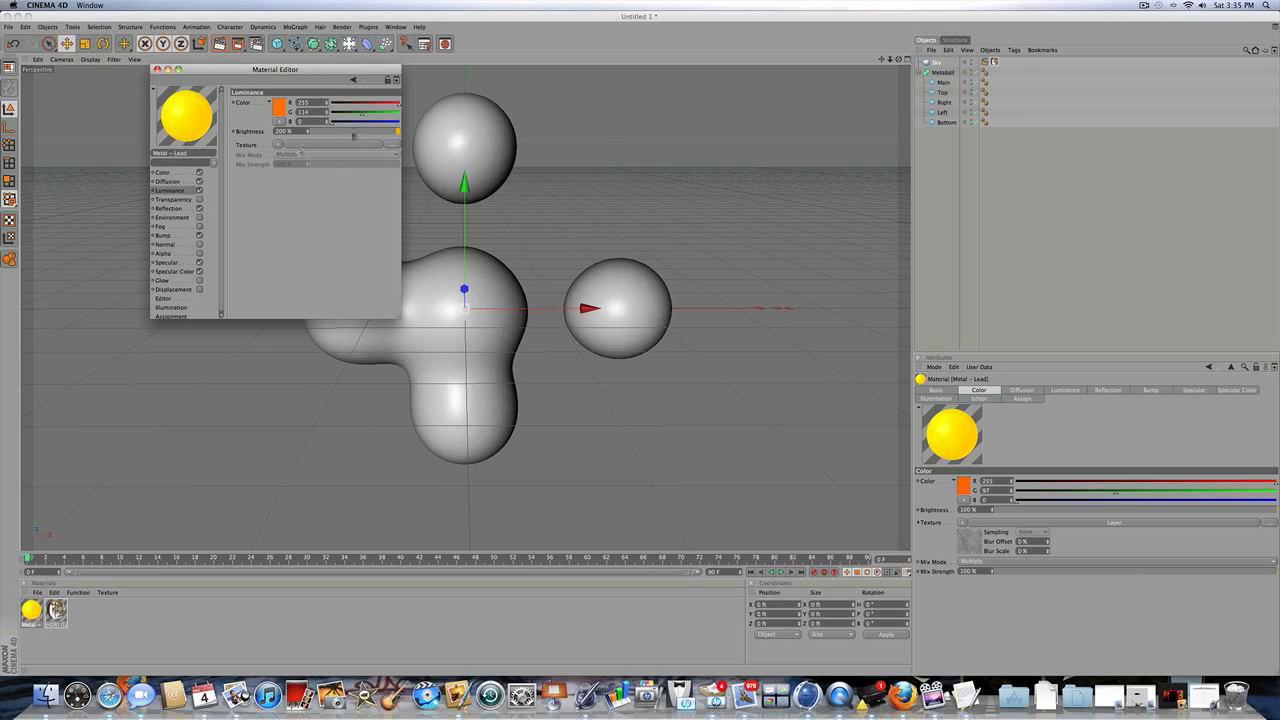
pyautogui.moveTo(367, 133); pyautogui.dragTo(412, 132)
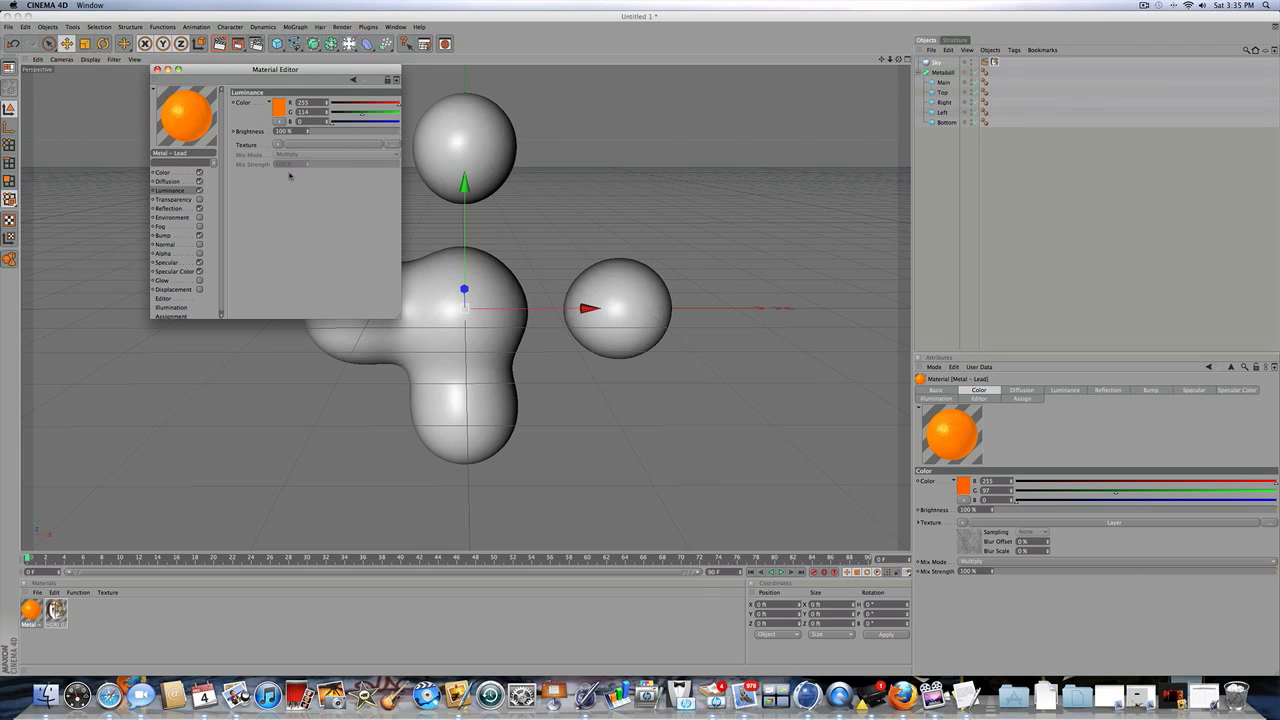
# Load a Fresnel texture into the metal material's Reflection channel.
pyautogui.click(170, 208)
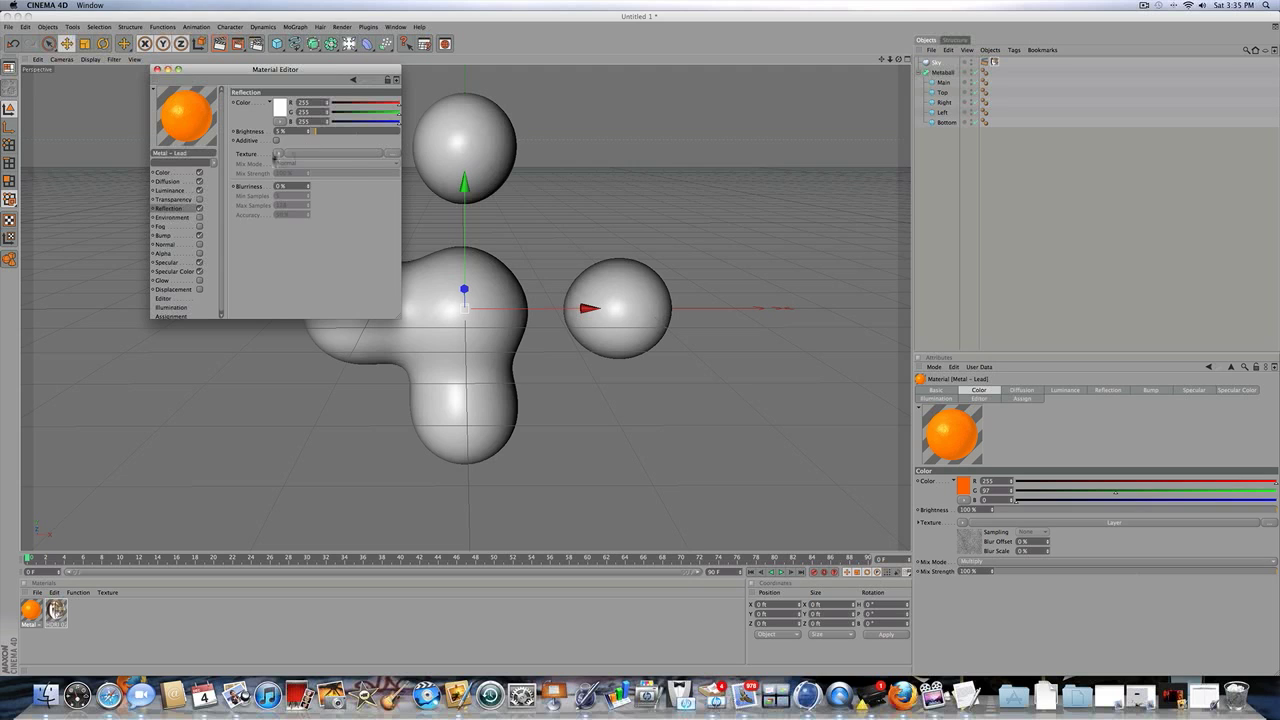
pyautogui.click(275, 155)
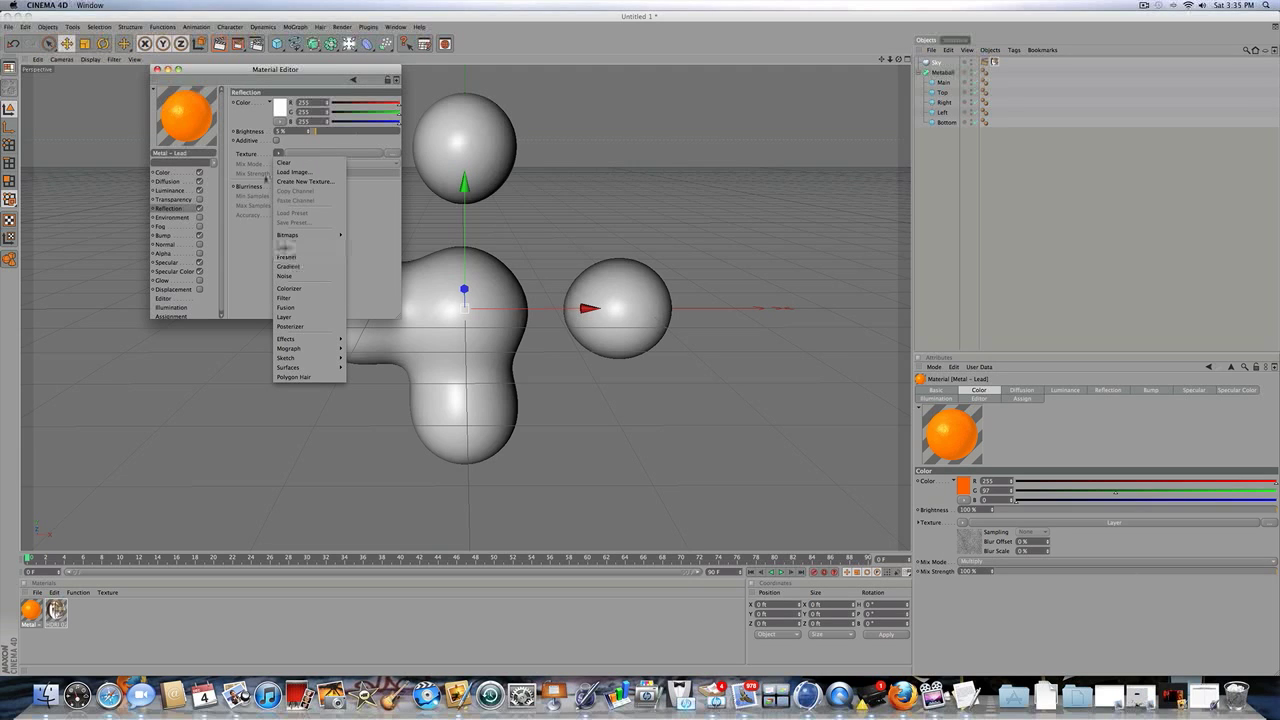
pyautogui.click(266, 176)
pyautogui.click(279, 153)
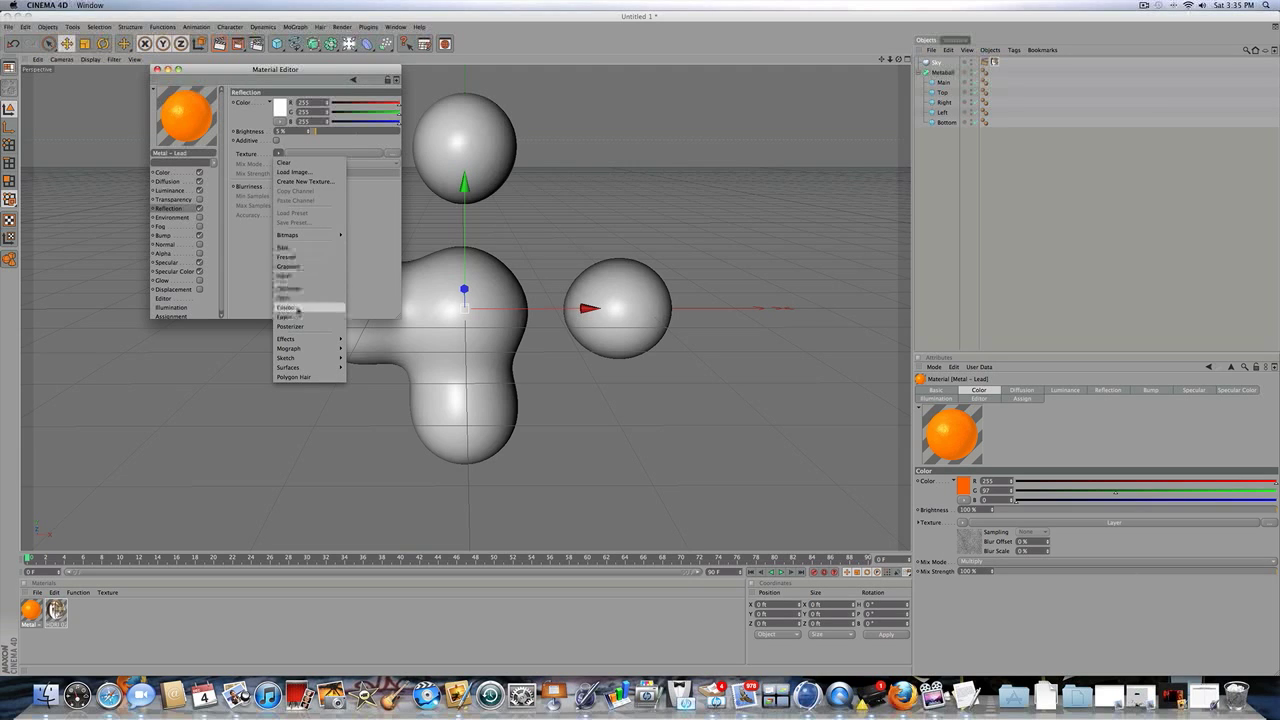
pyautogui.click(288, 257)
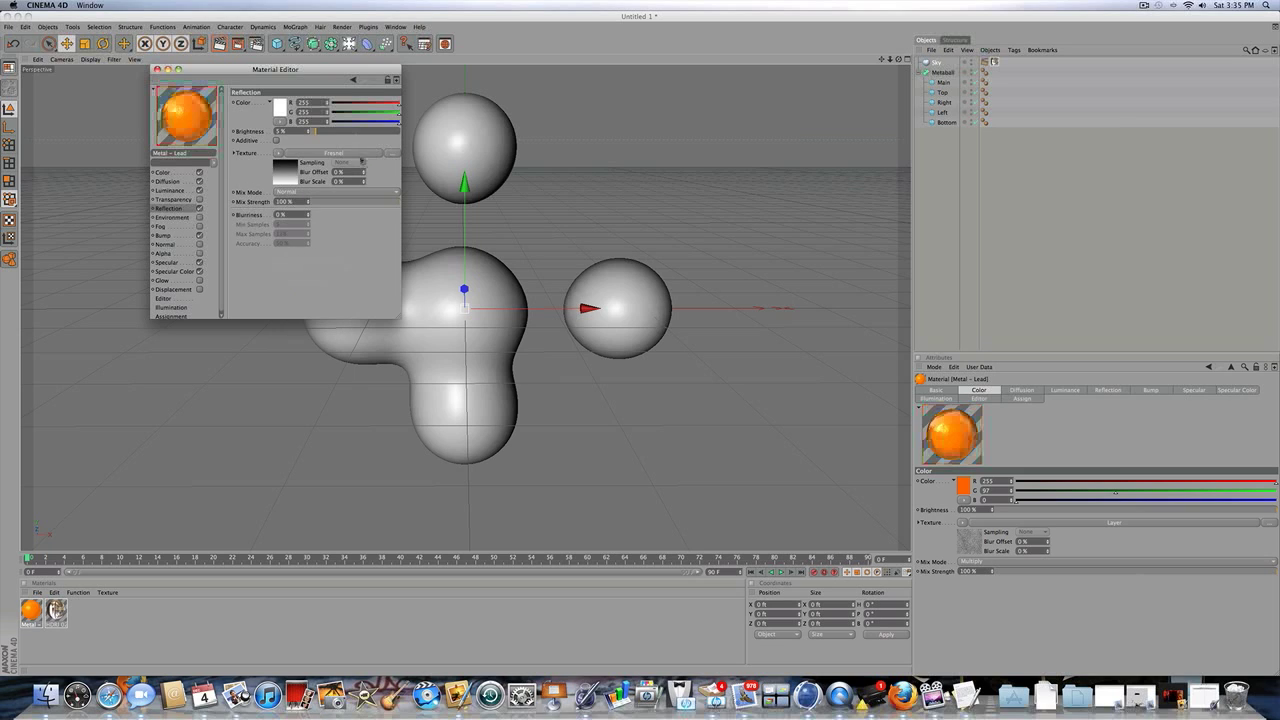
# Set the Reflection channel's brightness to 15% and its mix strength to about 49%.
pyautogui.click(330, 132)
pyautogui.click(324, 132)
pyautogui.click(351, 202)
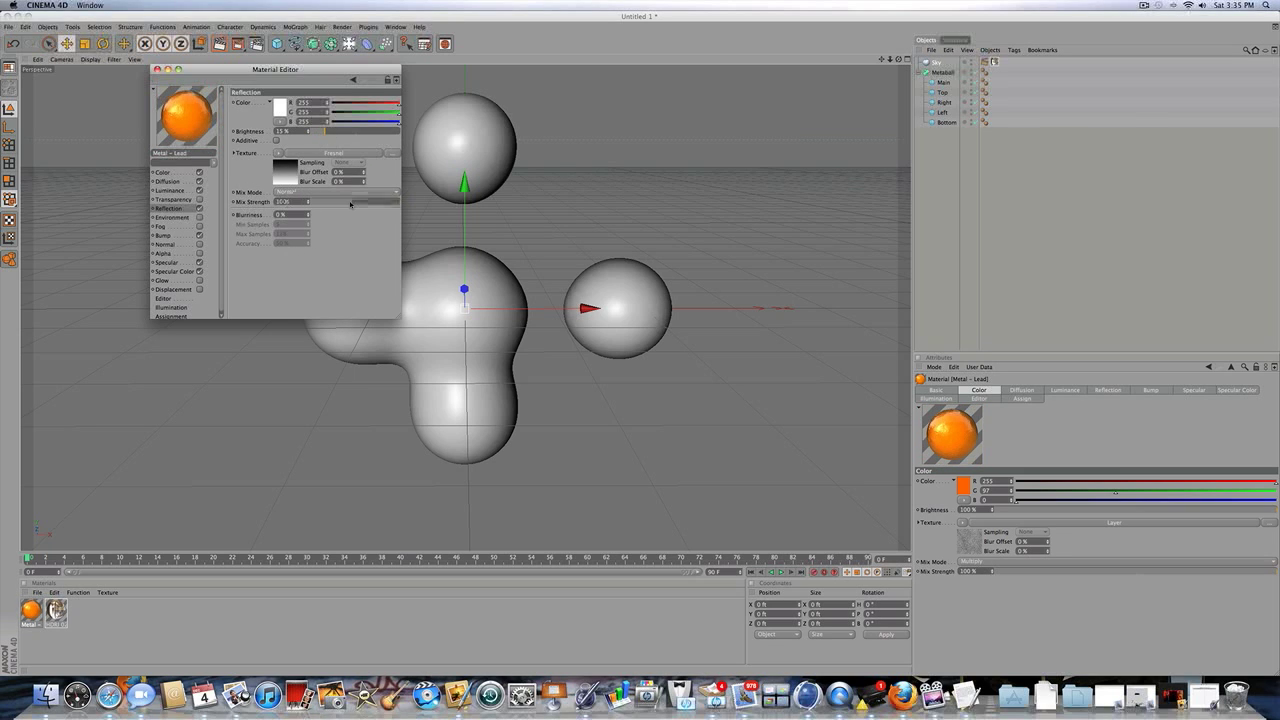
pyautogui.moveTo(354, 203); pyautogui.dragTo(356, 205)
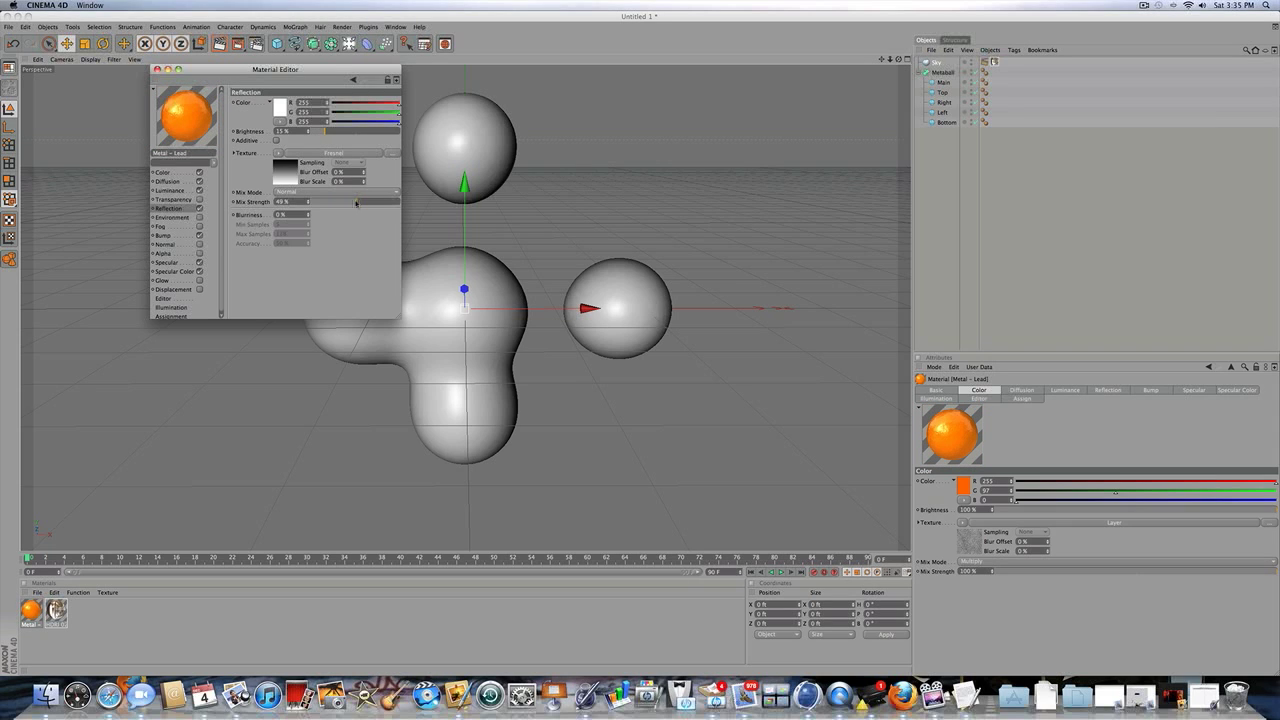
pyautogui.moveTo(356, 205); pyautogui.dragTo(357, 201)
# Examine the material's Normal, Specular, Specular Color, Glow and Transparency channel settings.
pyautogui.click(177, 244)
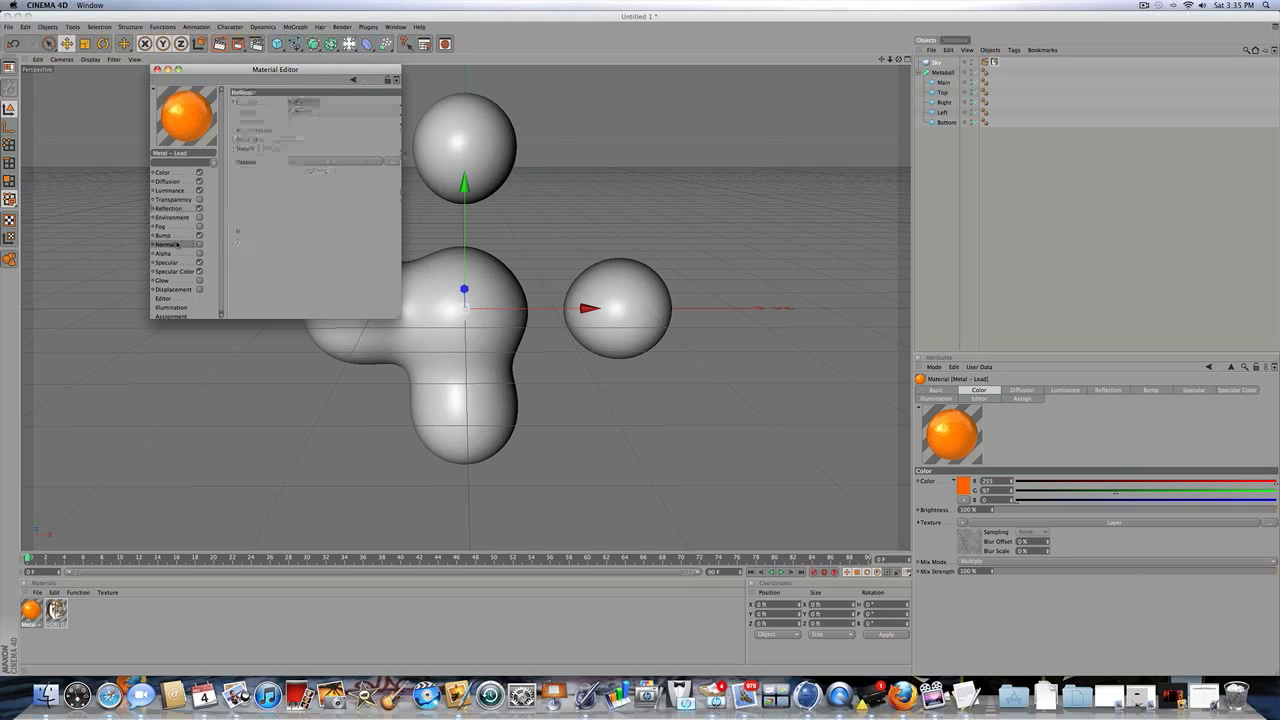
pyautogui.click(183, 262)
pyautogui.click(185, 272)
pyautogui.click(184, 281)
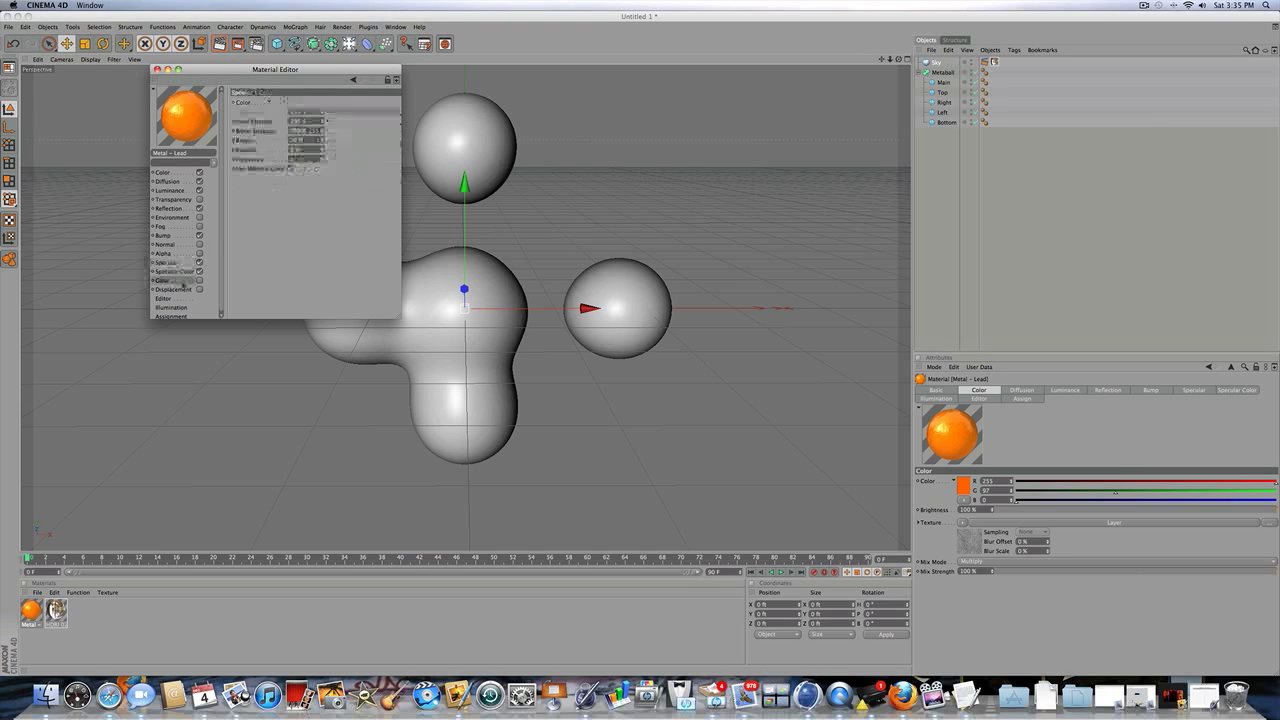
pyautogui.click(184, 272)
pyautogui.click(174, 202)
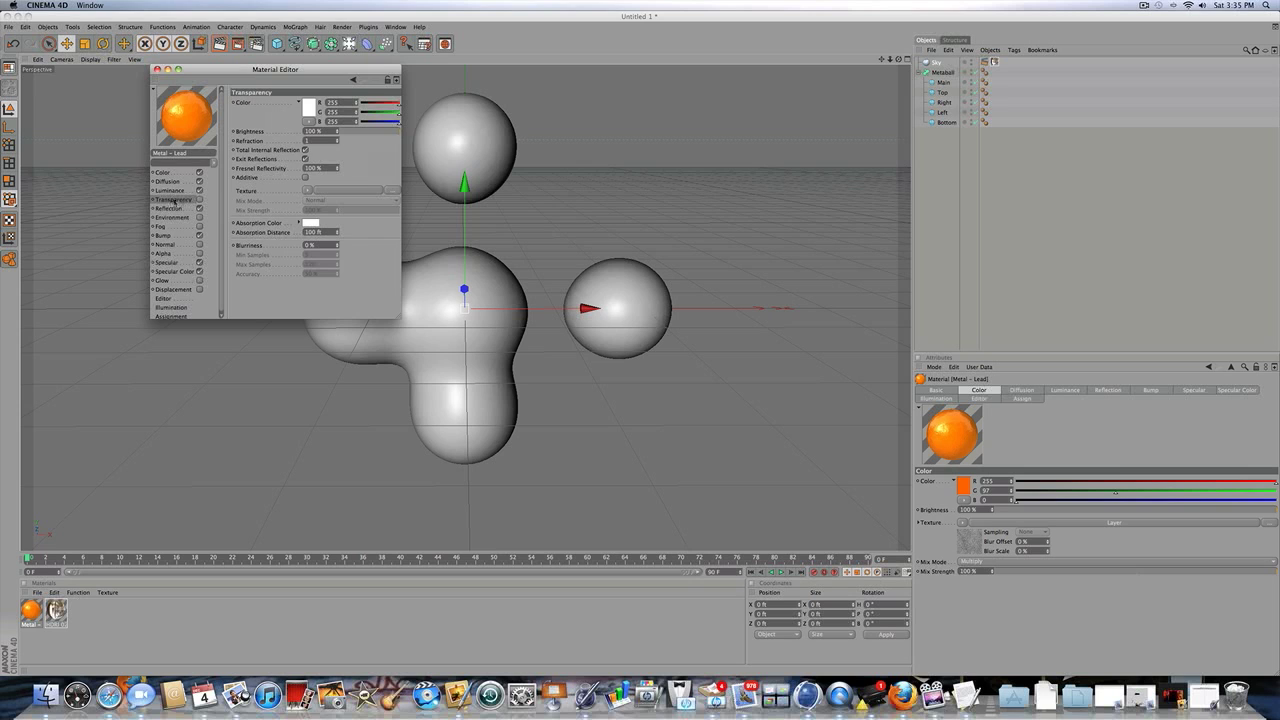
# Close the material's settings and apply the orange metal material to the Metaball object.
pyautogui.click(157, 70)
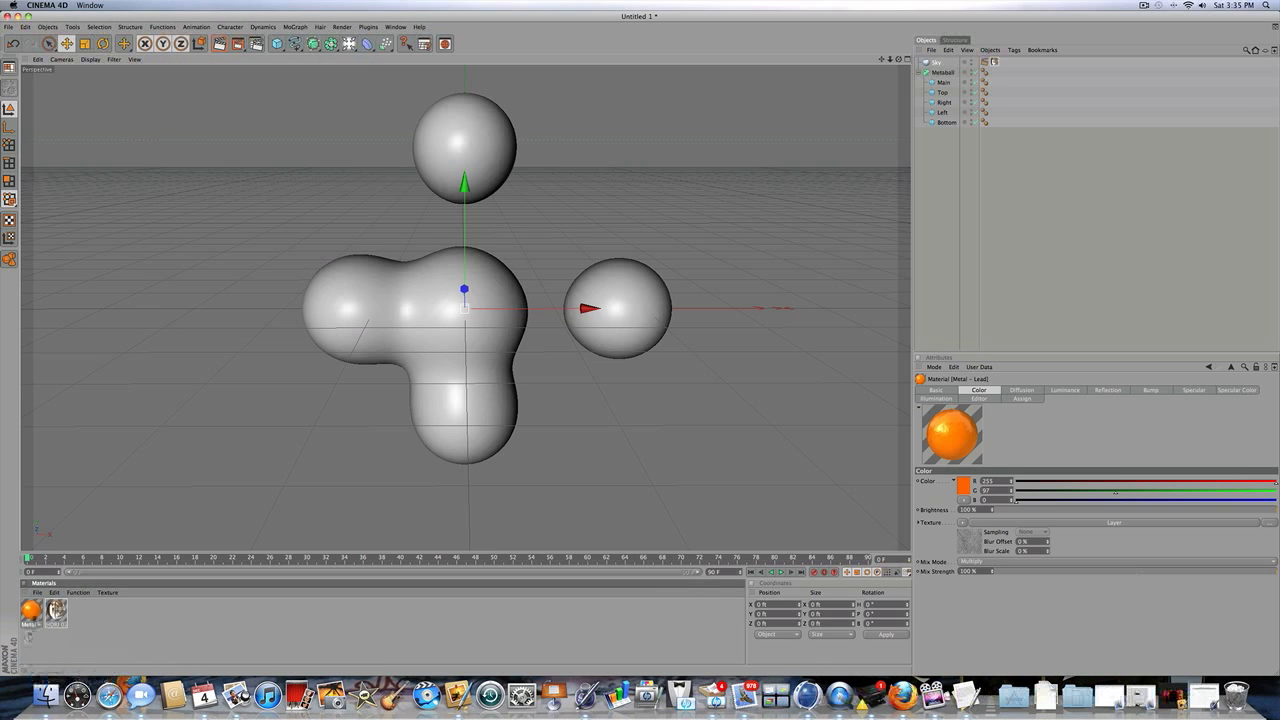
pyautogui.moveTo(193, 556); pyautogui.dragTo(950, 74)
pyautogui.click(948, 153)
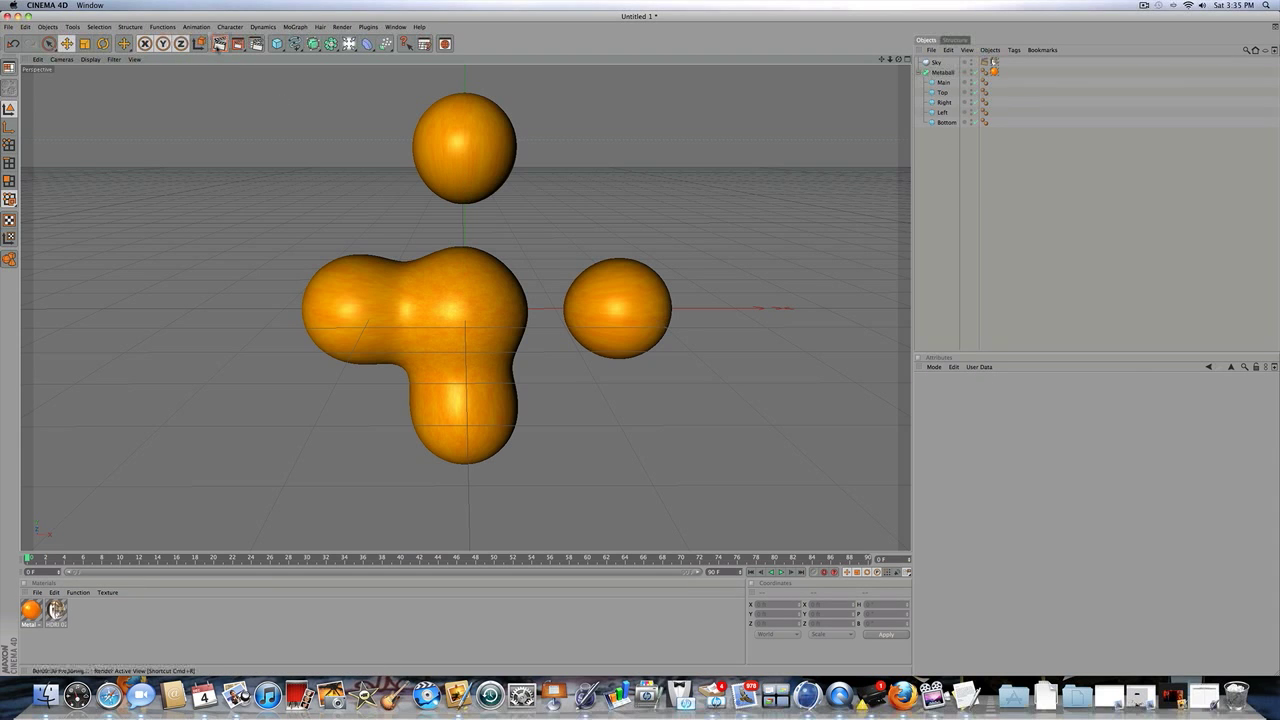
# Render the perspective view to preview the orange metaballs, framed slightly farther away.
pyautogui.click(219, 44)
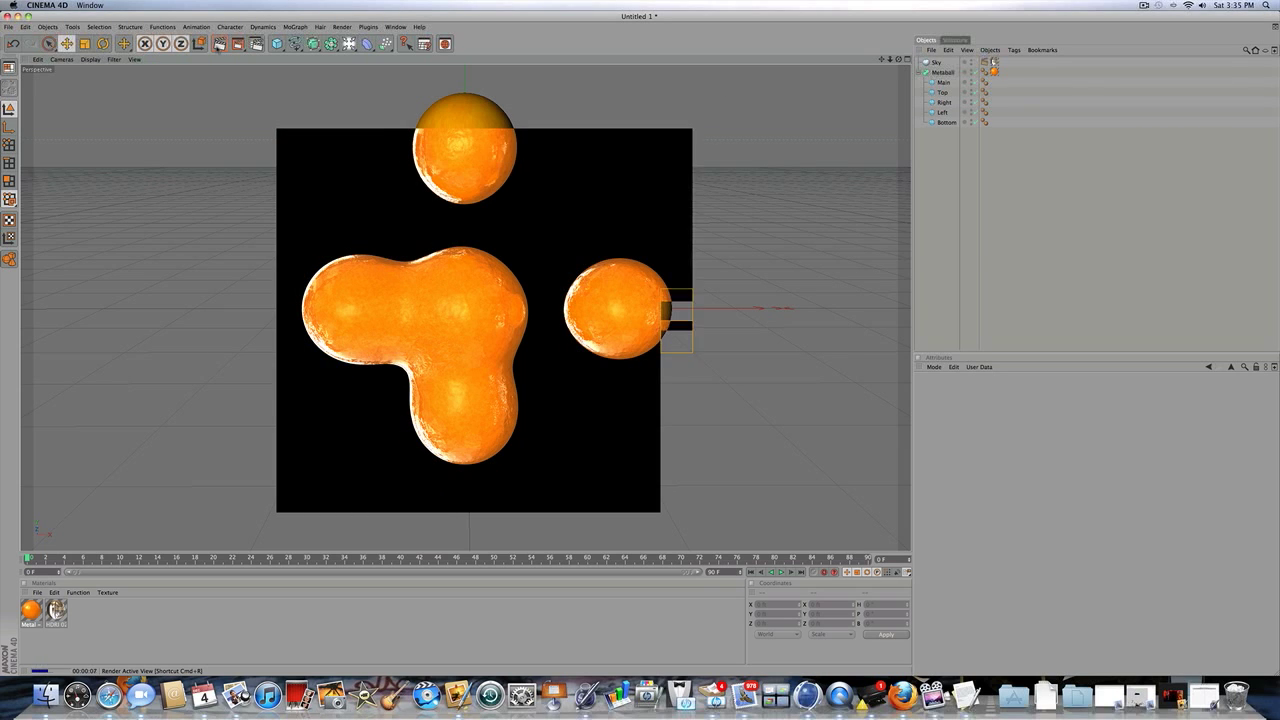
pyautogui.click(485, 203)
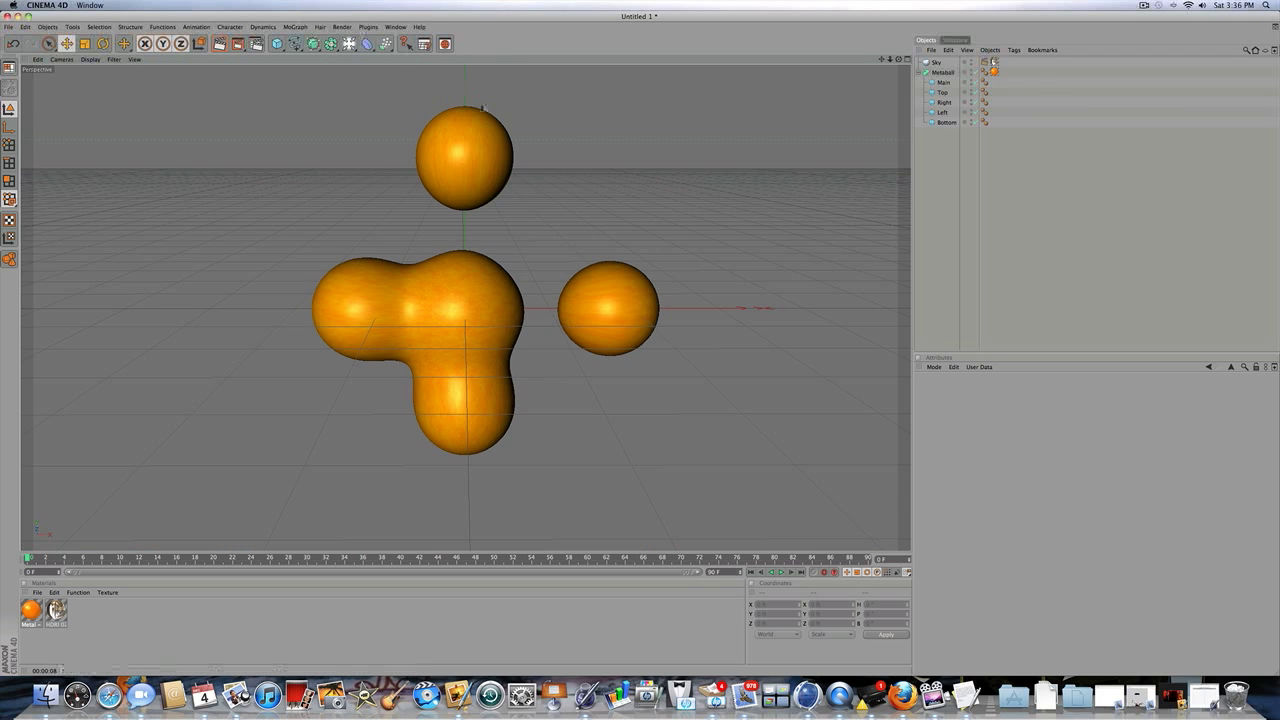
pyautogui.click(219, 43)
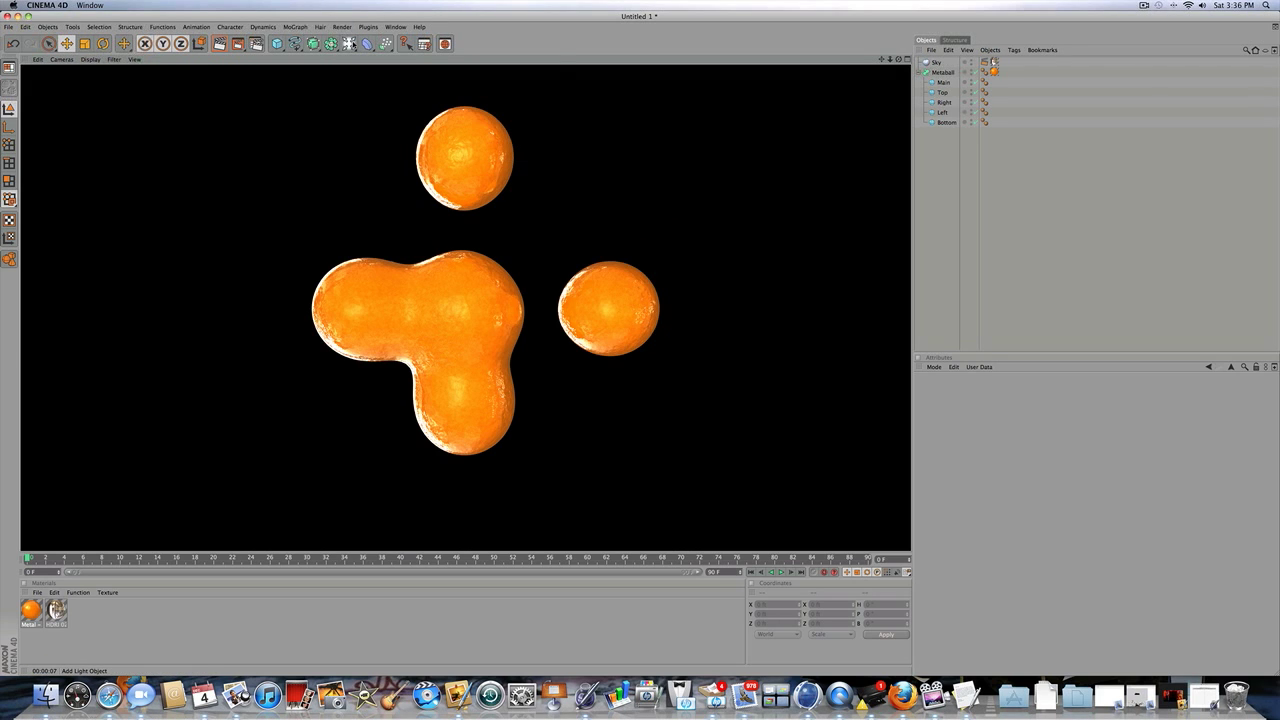
# Add a Floor object and set its pitch rotation to 90° so it stands upright as a backdrop.
pyautogui.click(348, 44)
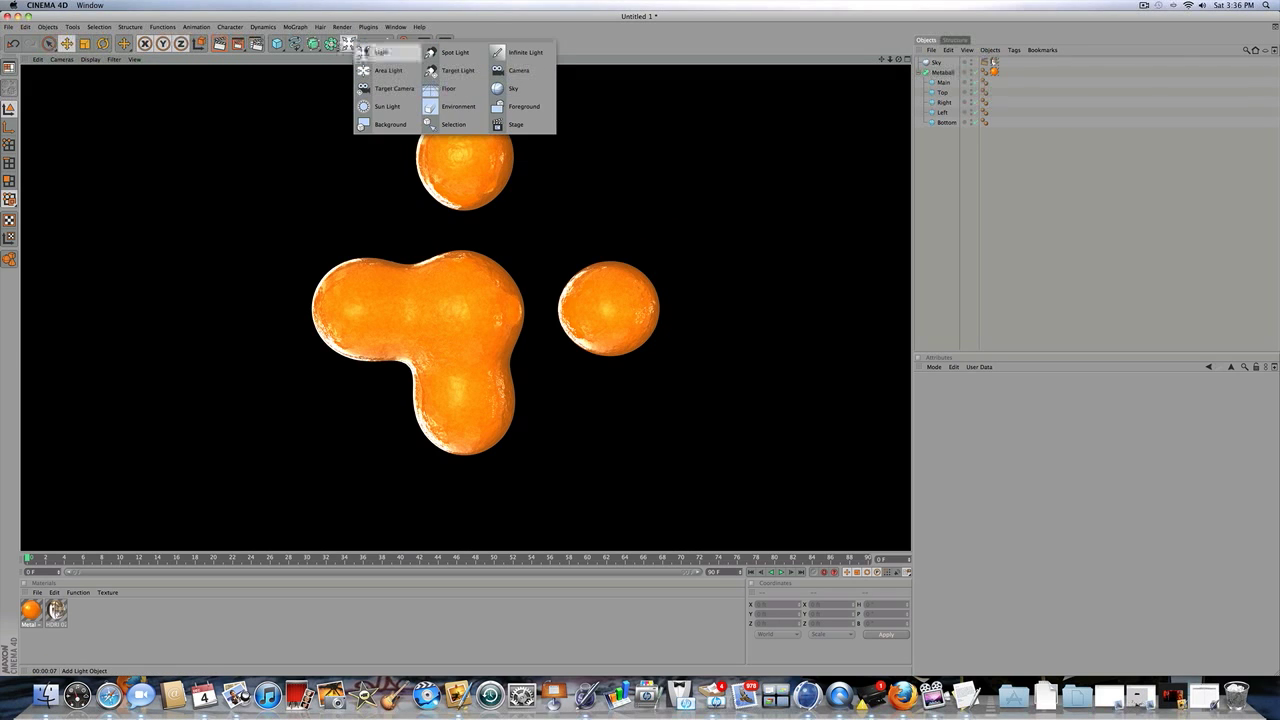
pyautogui.click(448, 88)
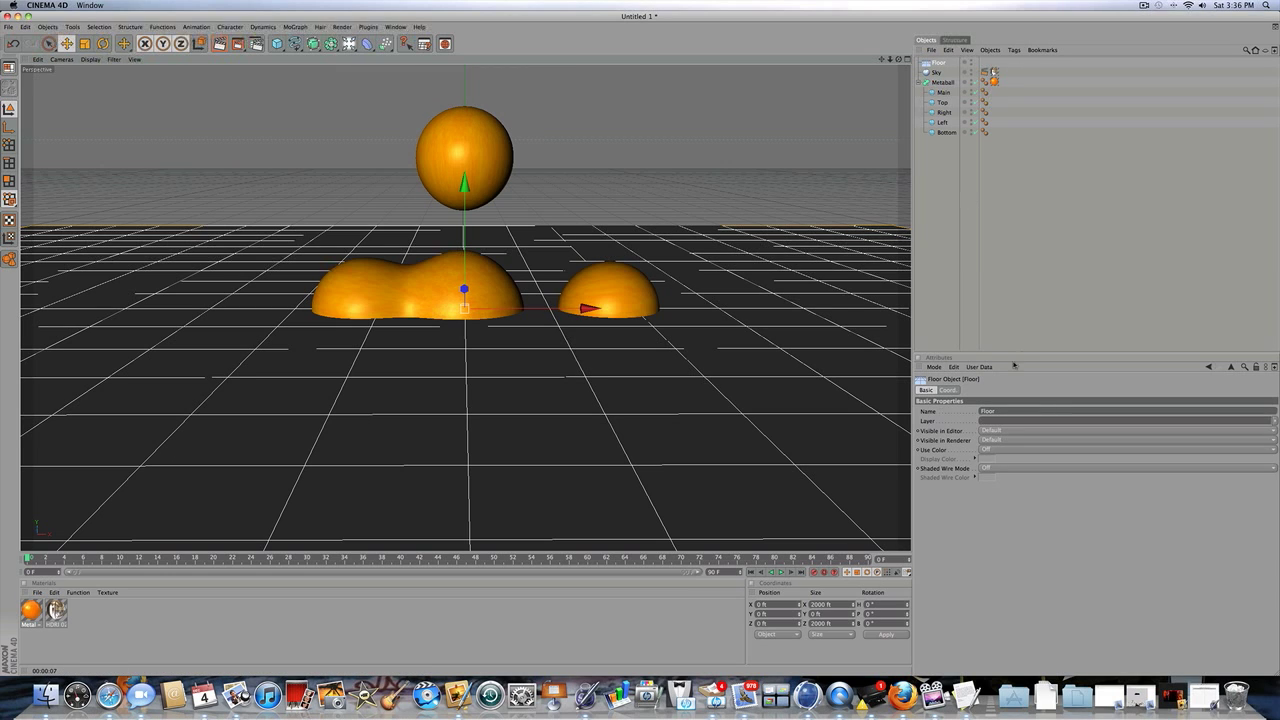
pyautogui.click(954, 391)
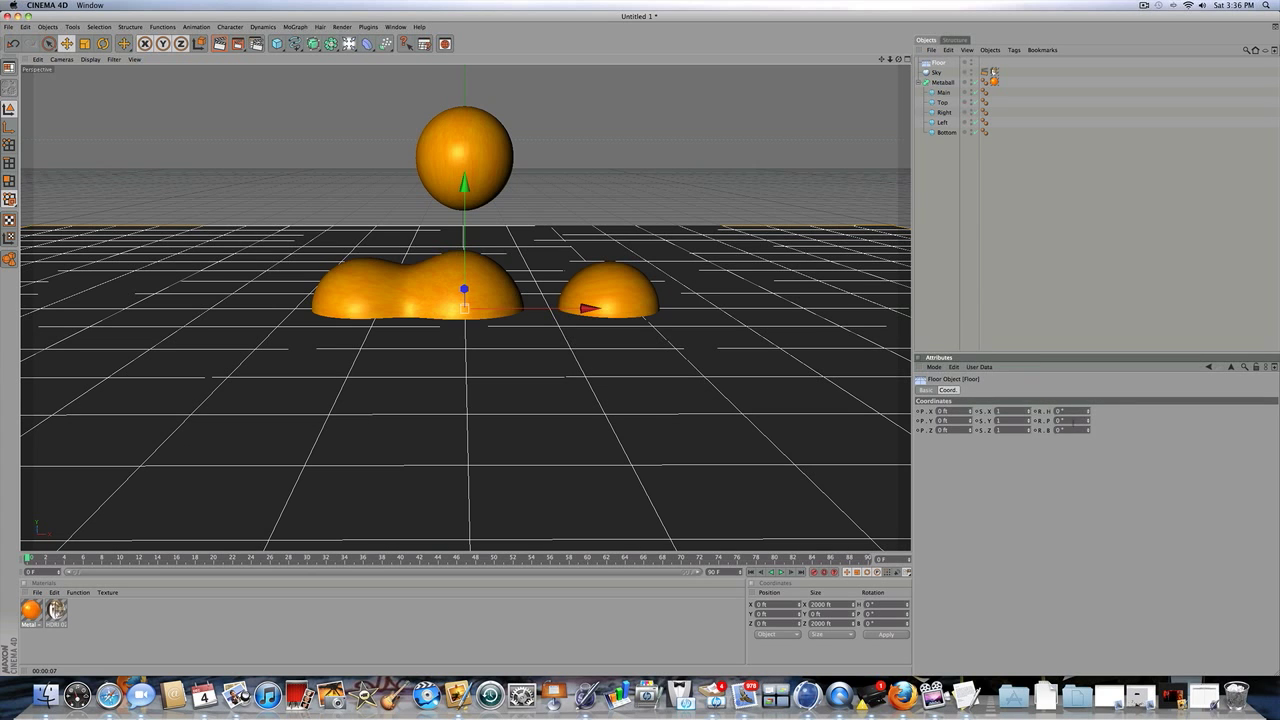
pyautogui.moveTo(1089, 421); pyautogui.dragTo(1089, 361)
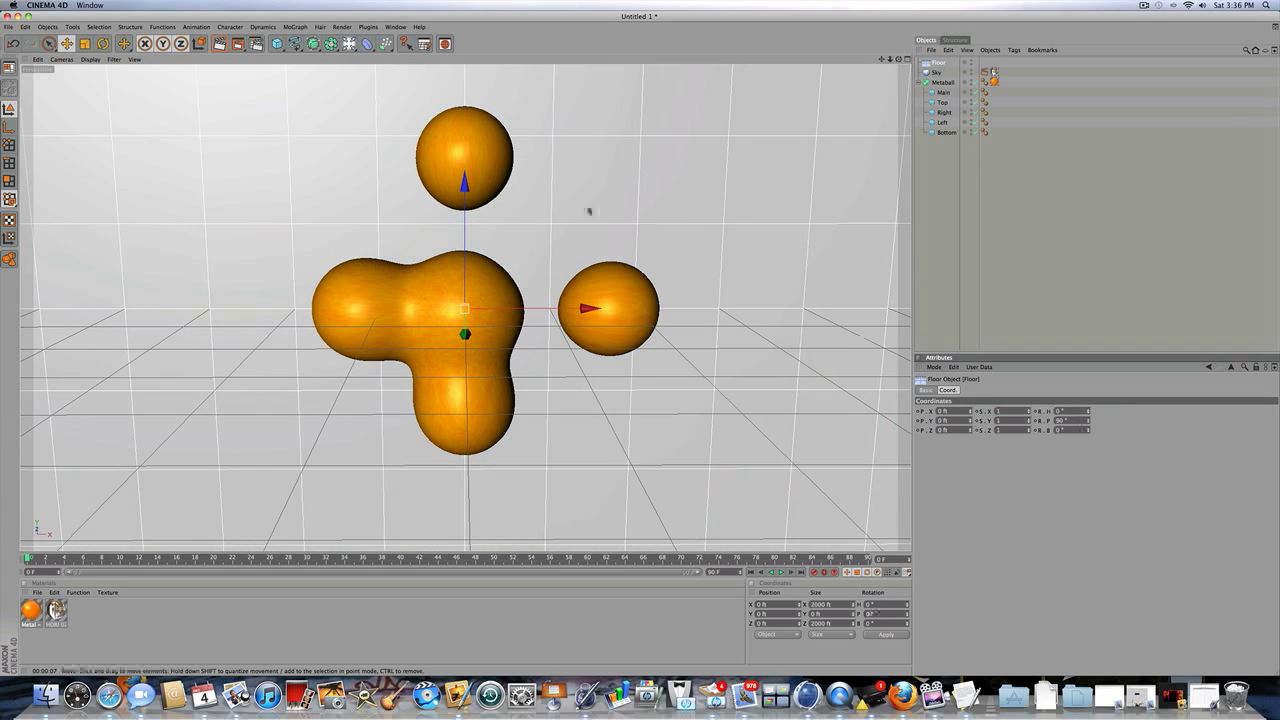
# Move the upright Floor back along the Z axis to about 252 ft, behind the metaballs.
pyautogui.moveTo(898, 59); pyautogui.dragTo(793, 68)
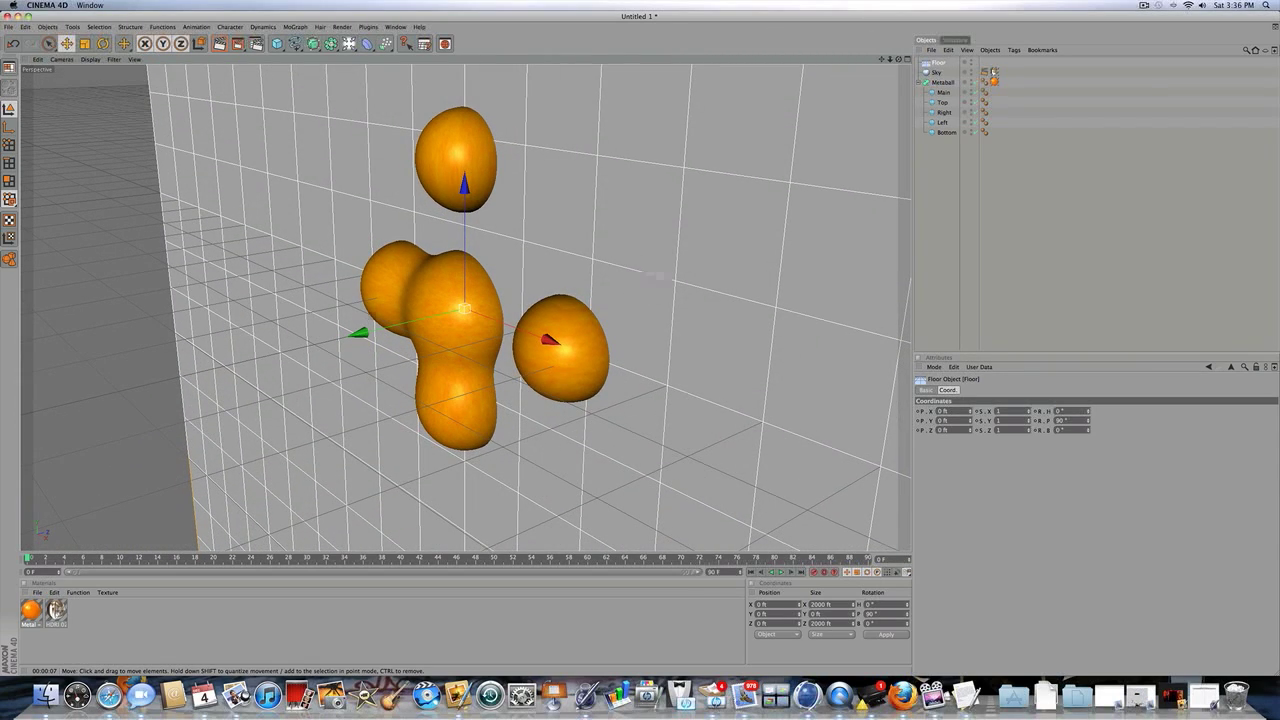
pyautogui.moveTo(355, 340); pyautogui.dragTo(518, 298)
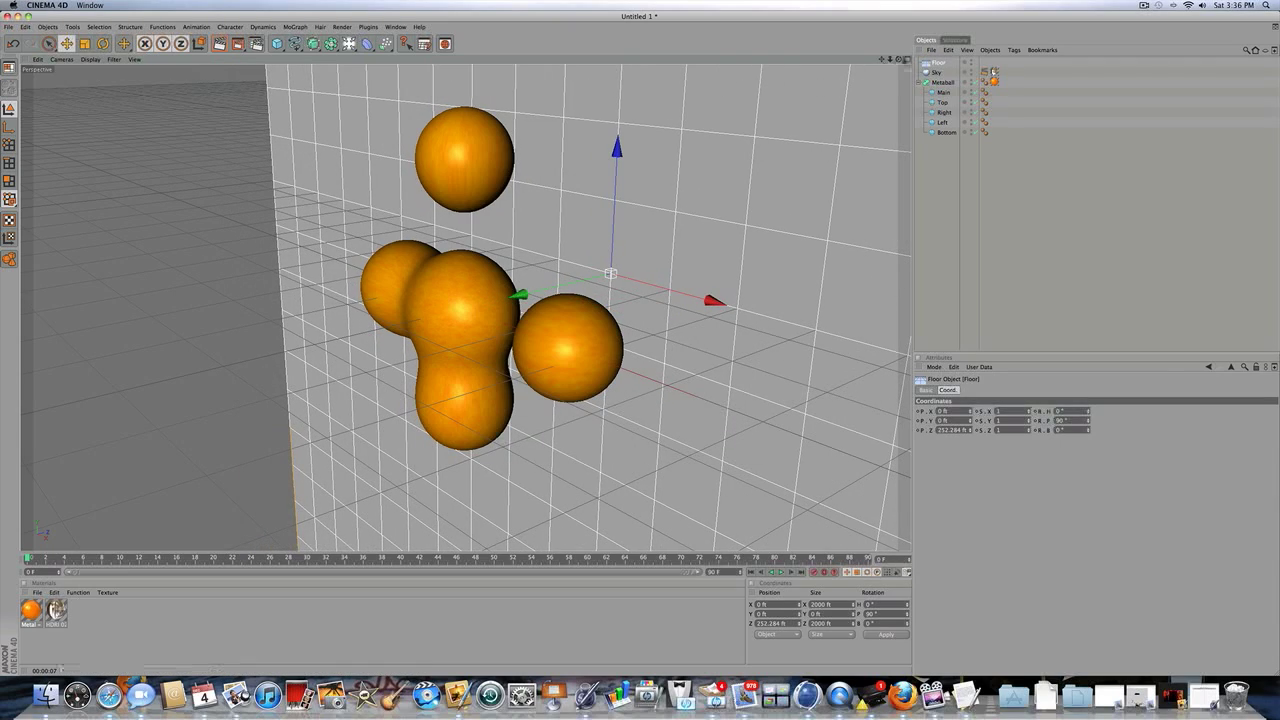
pyautogui.moveTo(899, 60); pyautogui.dragTo(982, 48)
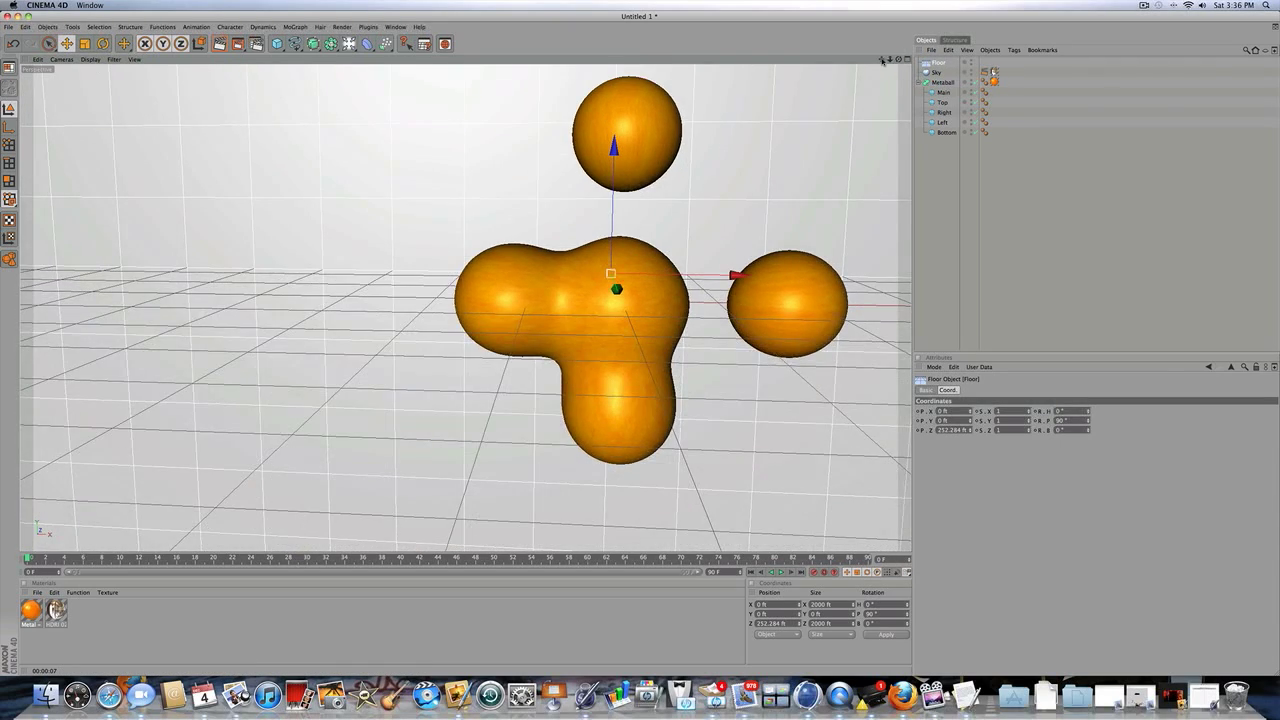
pyautogui.moveTo(882, 60); pyautogui.dragTo(711, 76)
pyautogui.moveTo(899, 60); pyautogui.dragTo(777, 130)
pyautogui.click(940, 160)
pyautogui.moveTo(899, 60); pyautogui.dragTo(932, 20)
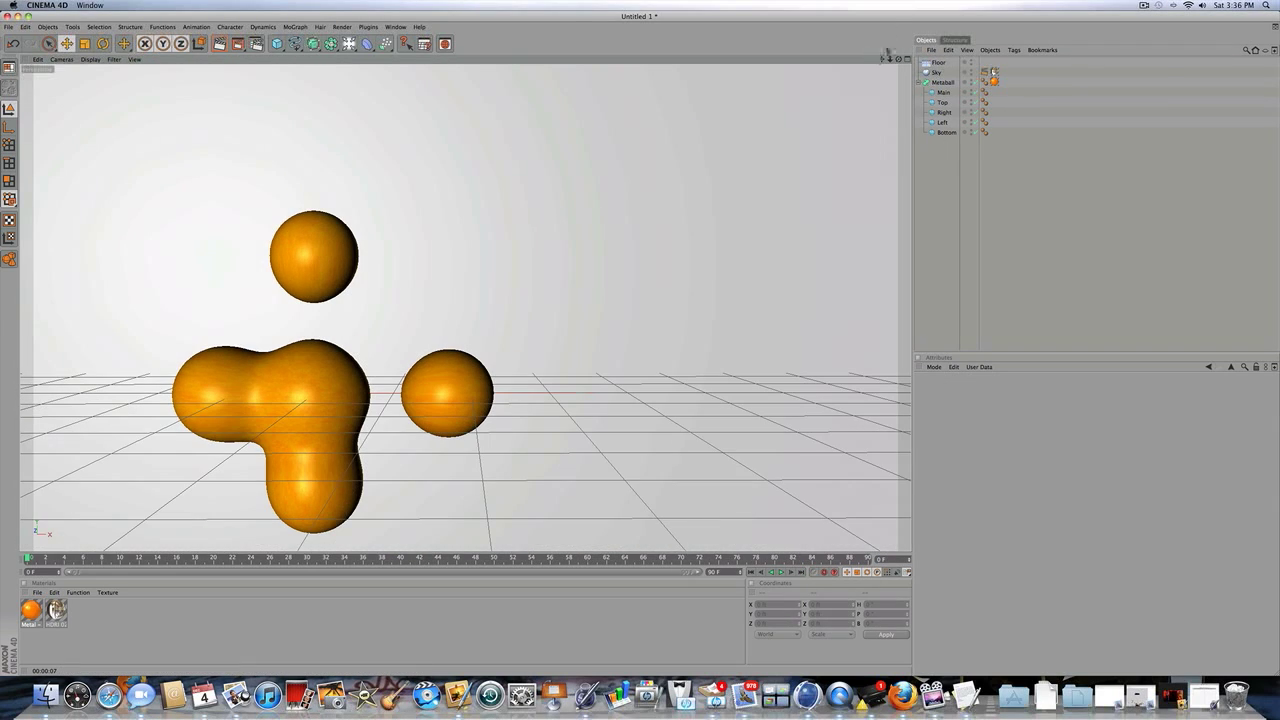
# Reframe the perspective view so the metaballs sit centred and farther away, and render it as a preview.
pyautogui.moveTo(883, 62); pyautogui.dragTo(886, 117)
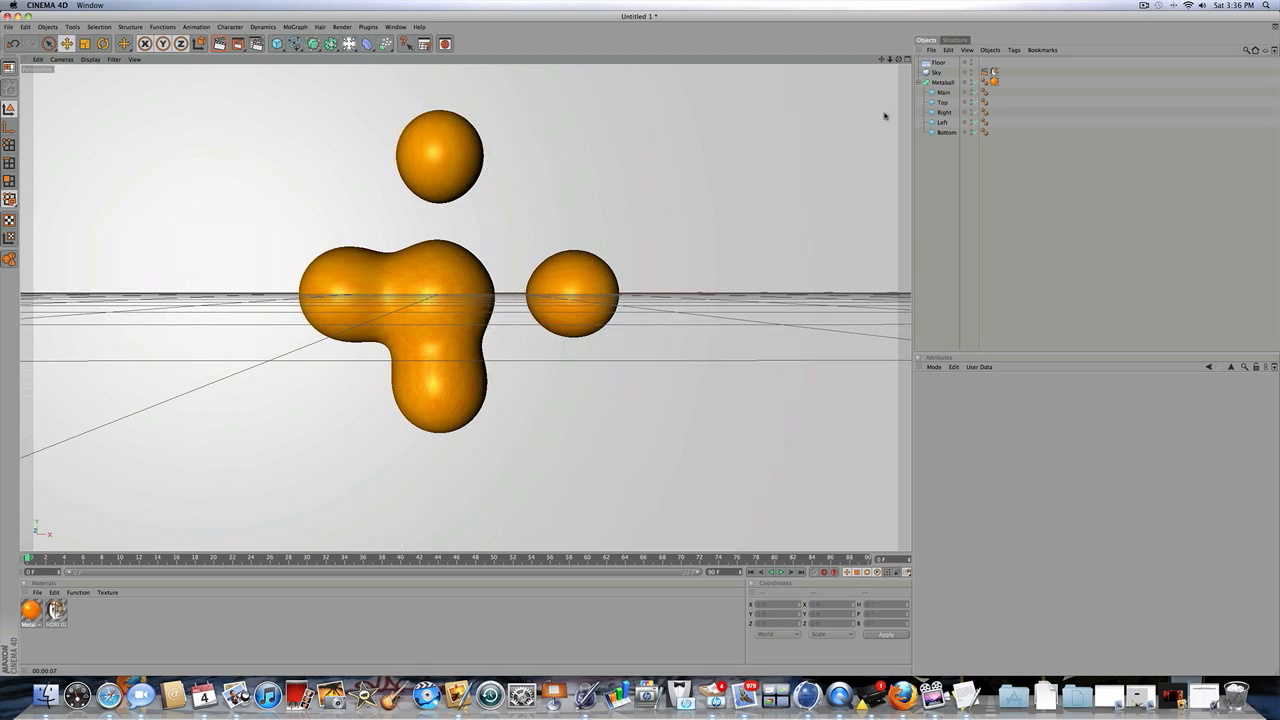
pyautogui.moveTo(899, 60); pyautogui.dragTo(899, 80)
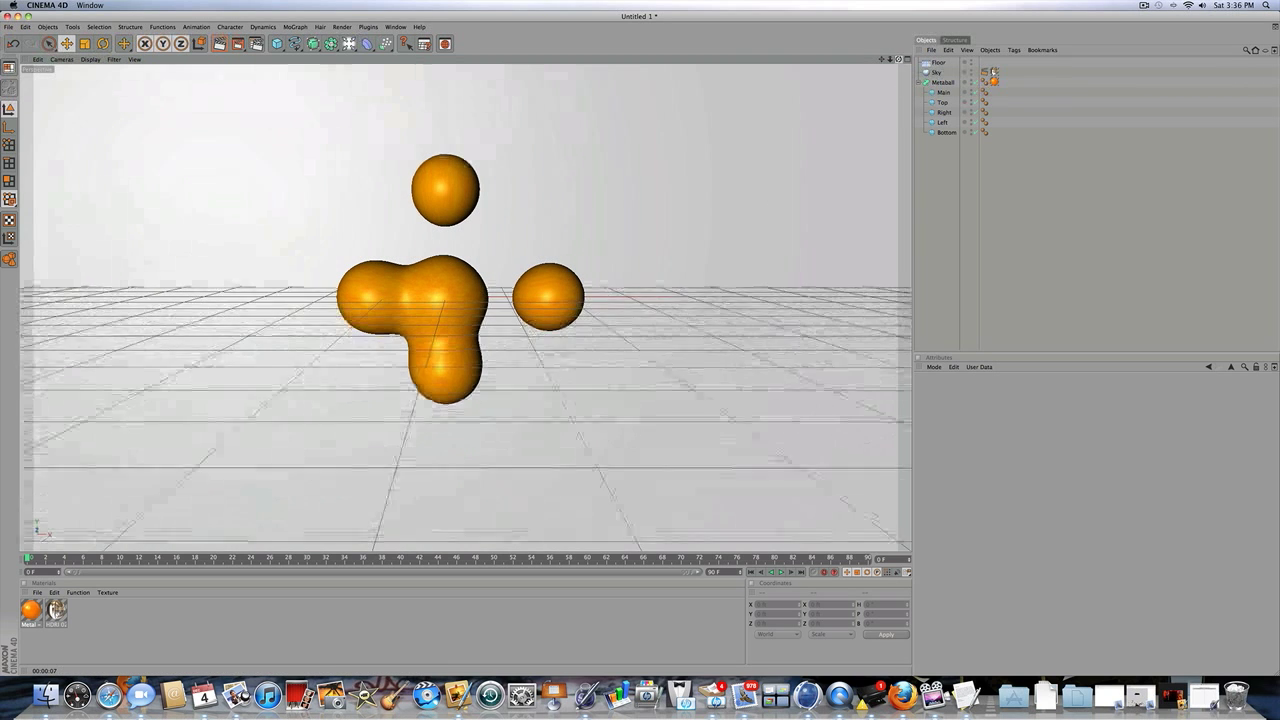
pyautogui.click(219, 44)
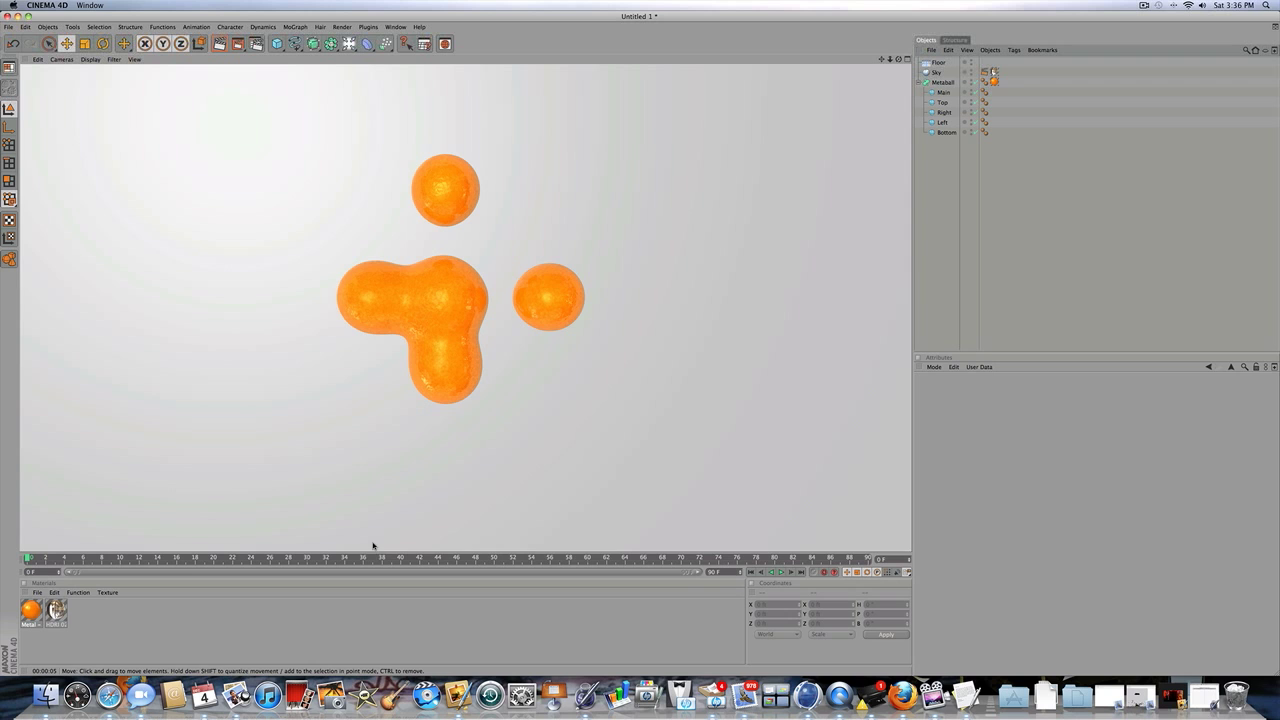
pyautogui.moveTo(365, 558); pyautogui.dragTo(68, 449)
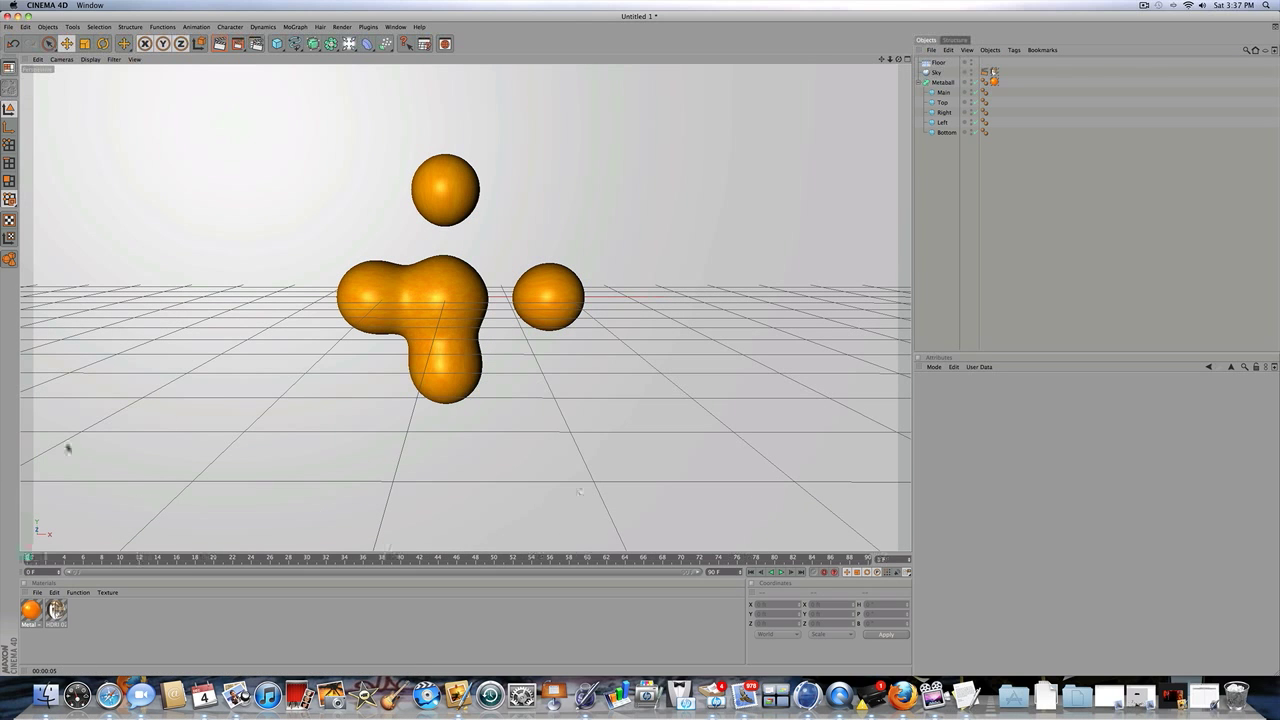
# Add a Vibrate tag to the Metaball object.
pyautogui.click(943, 83)
pyautogui.rightClick(943, 84)
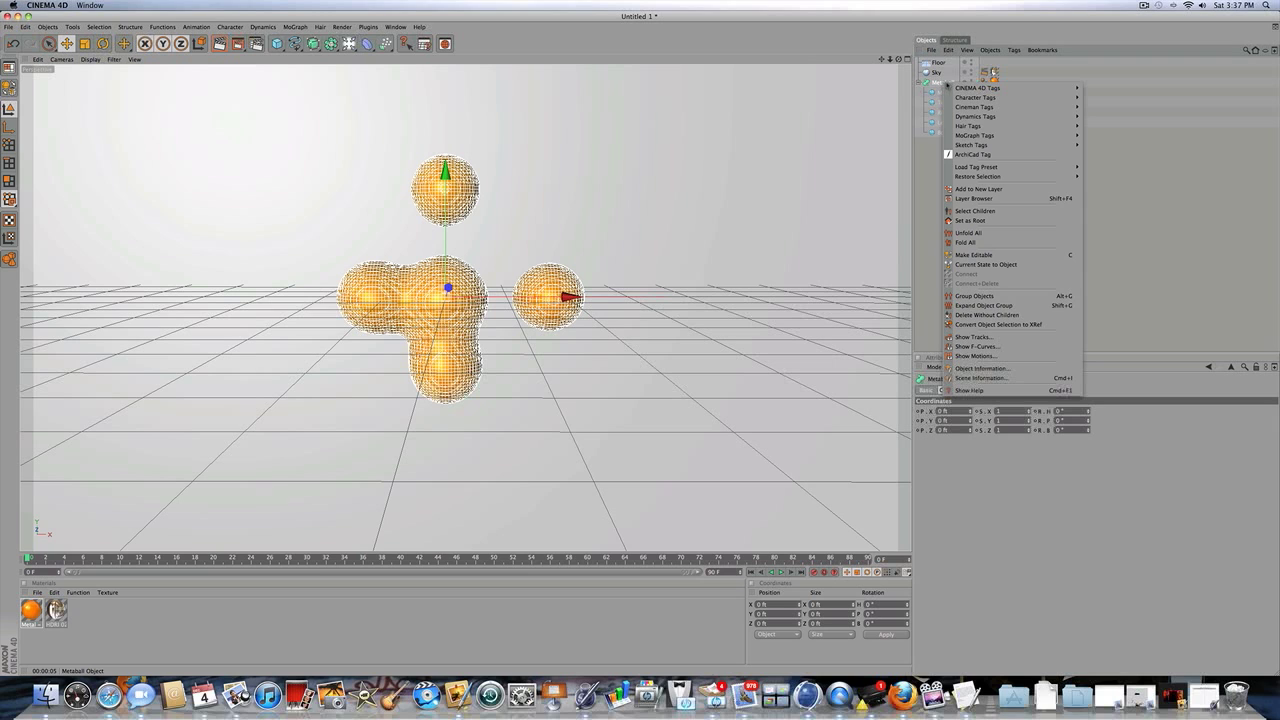
pyautogui.moveTo(1020, 88)
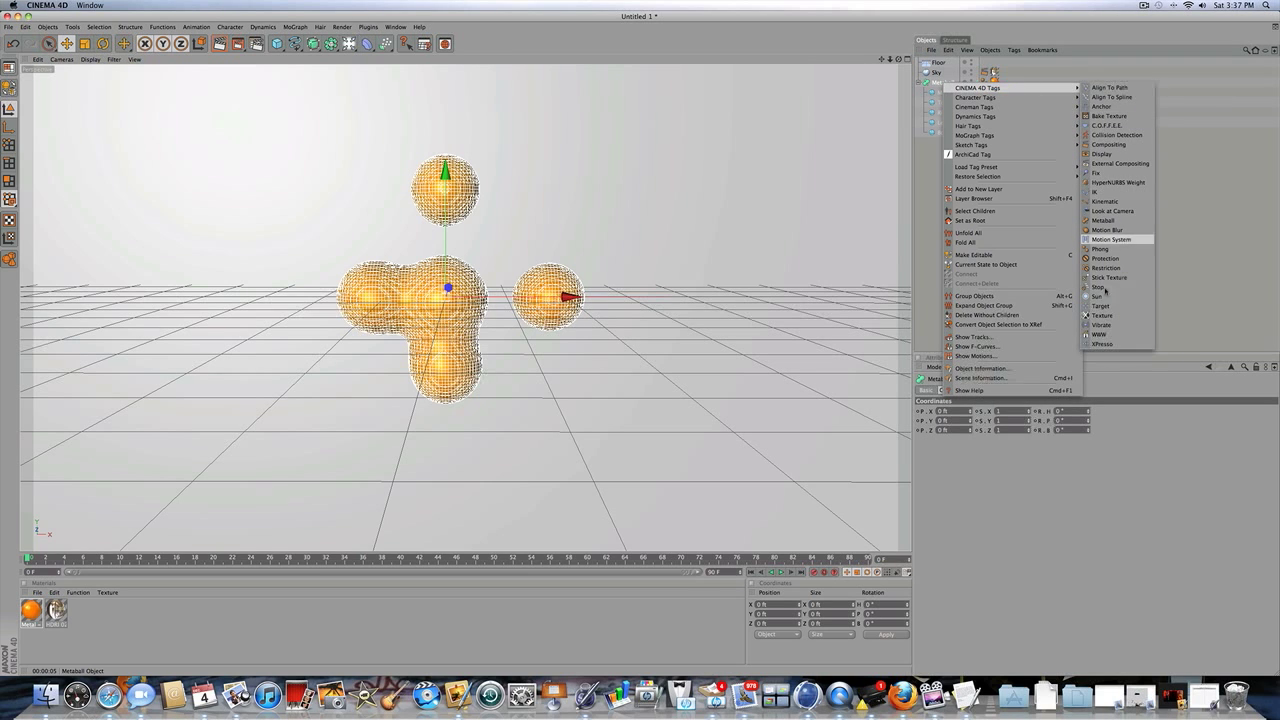
pyautogui.click(1103, 325)
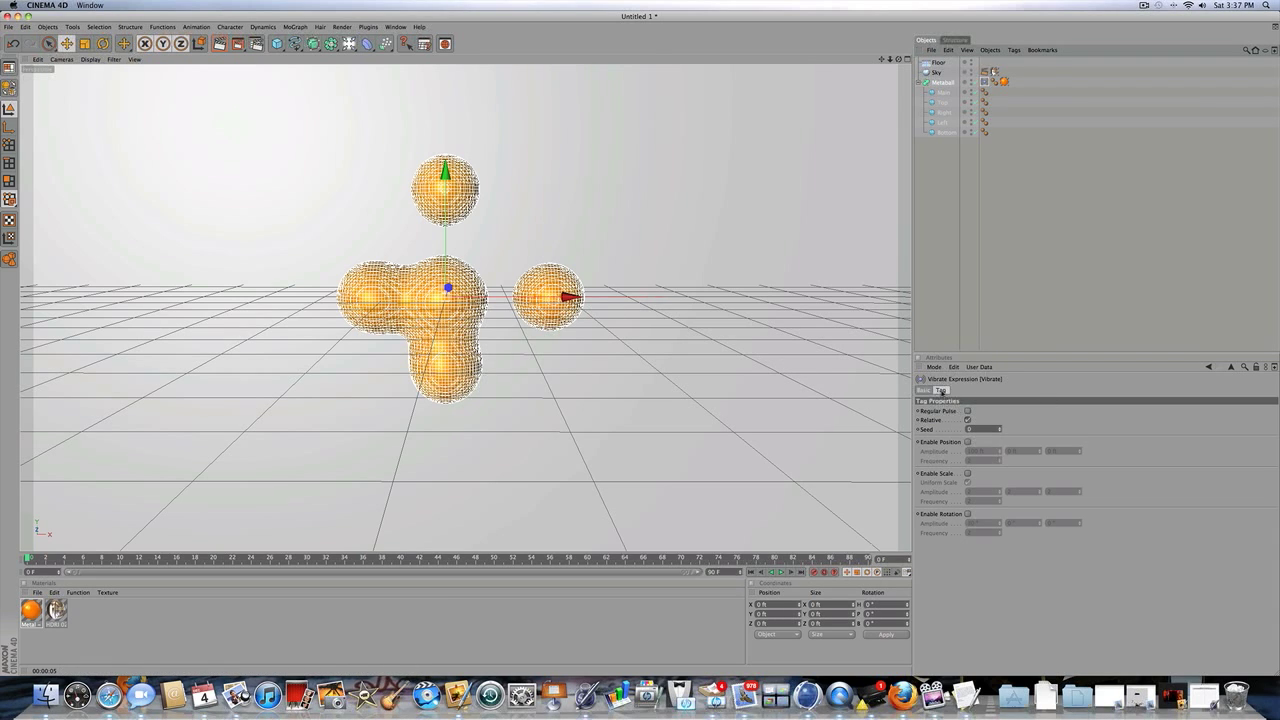
# Enable position vibration in the Vibrate tag with an amplitude of 50 ft on all three axes.
pyautogui.click(941, 392)
pyautogui.click(967, 442)
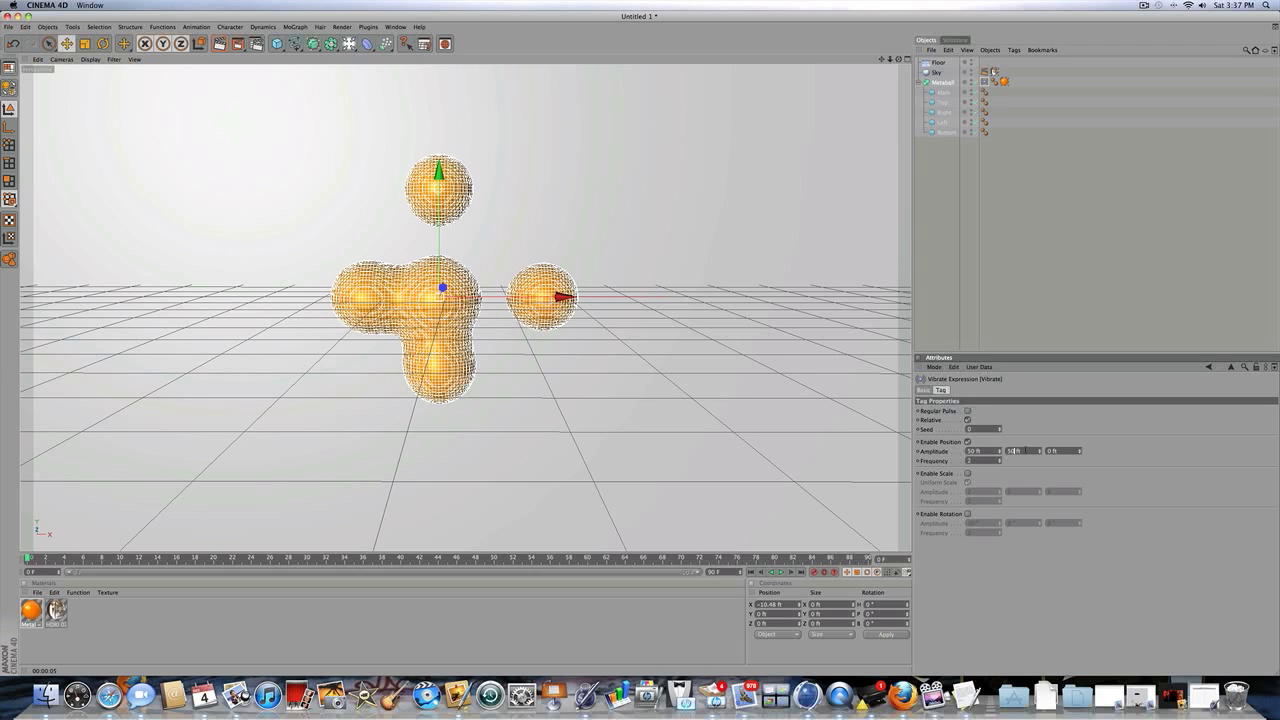
pyautogui.click(1049, 452)
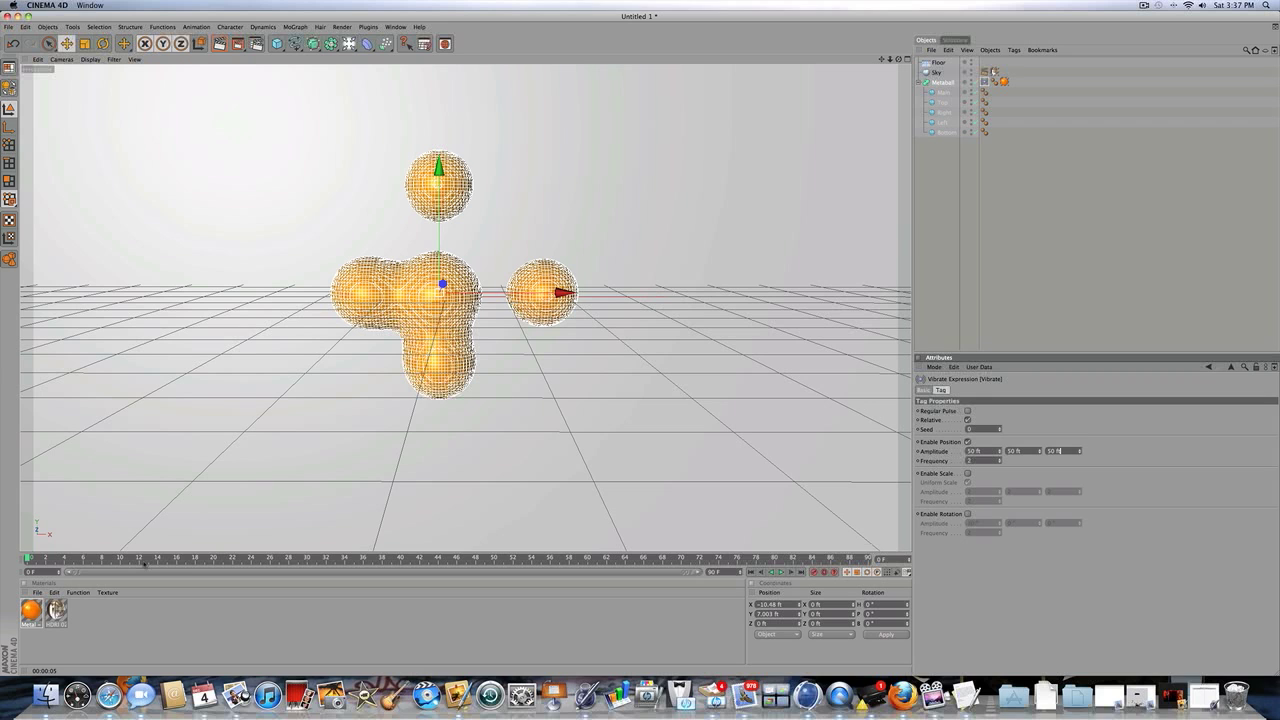
pyautogui.press('Return')
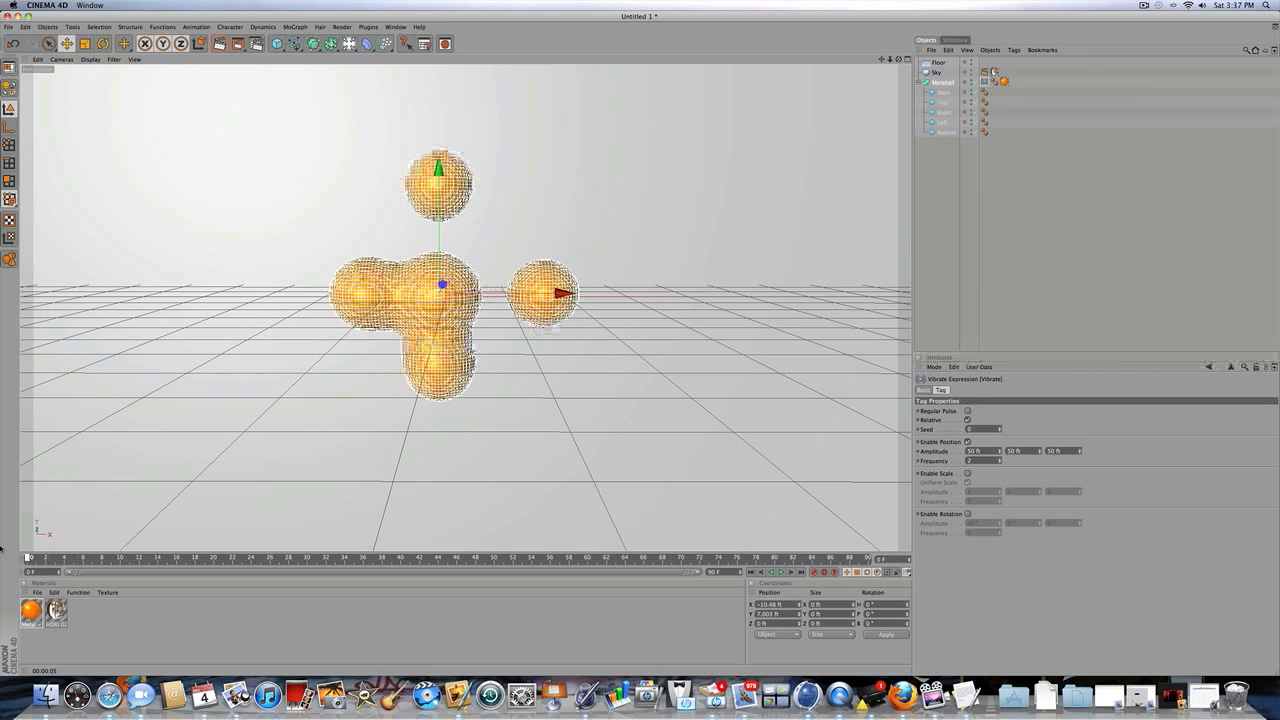
# Deselect the Metaball object and play the animation to check the vibration.
pyautogui.click(959, 216)
pyautogui.press('space')
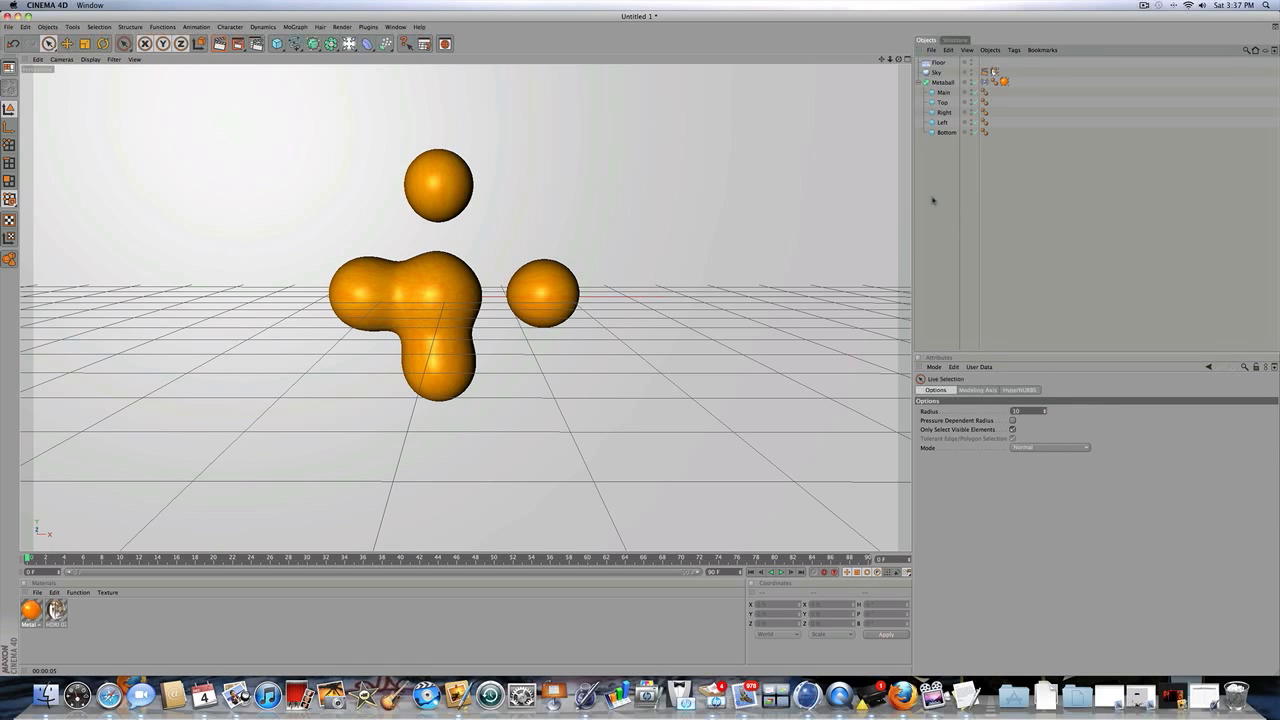
pyautogui.click(780, 572)
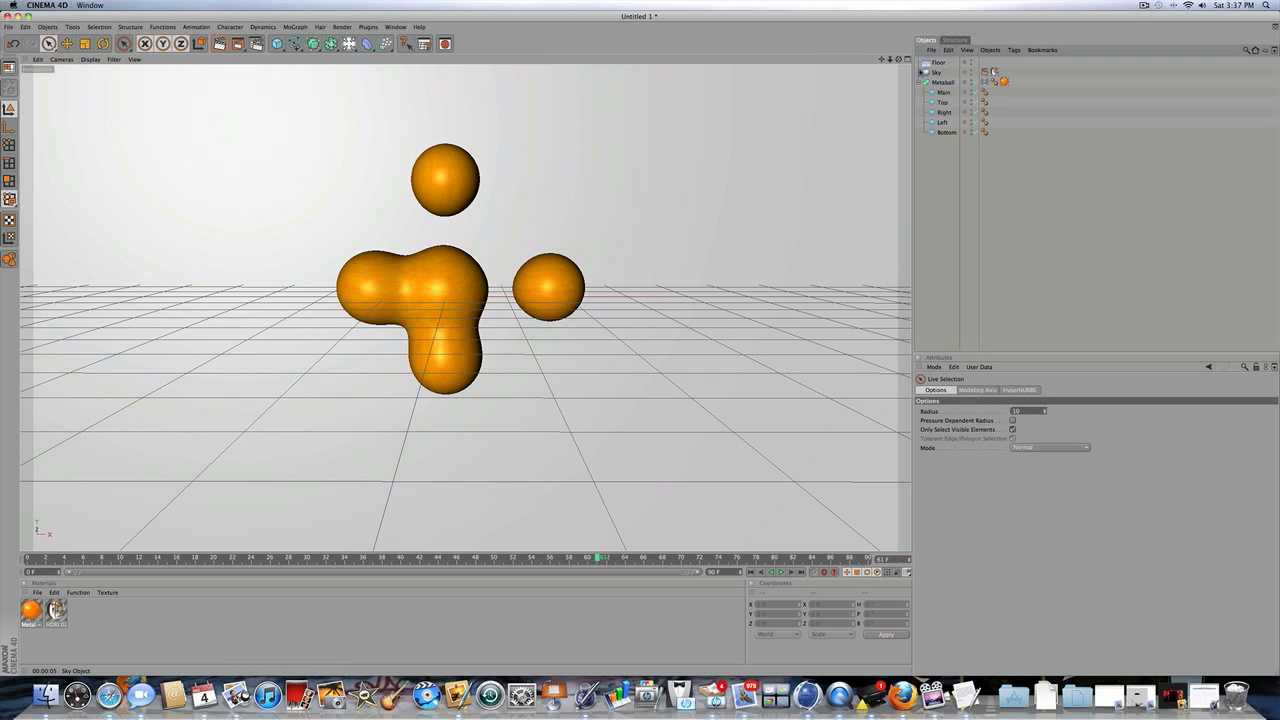
# Set the position frequency of the Metaball's Vibrate tag to 1.5.
pyautogui.click(984, 83)
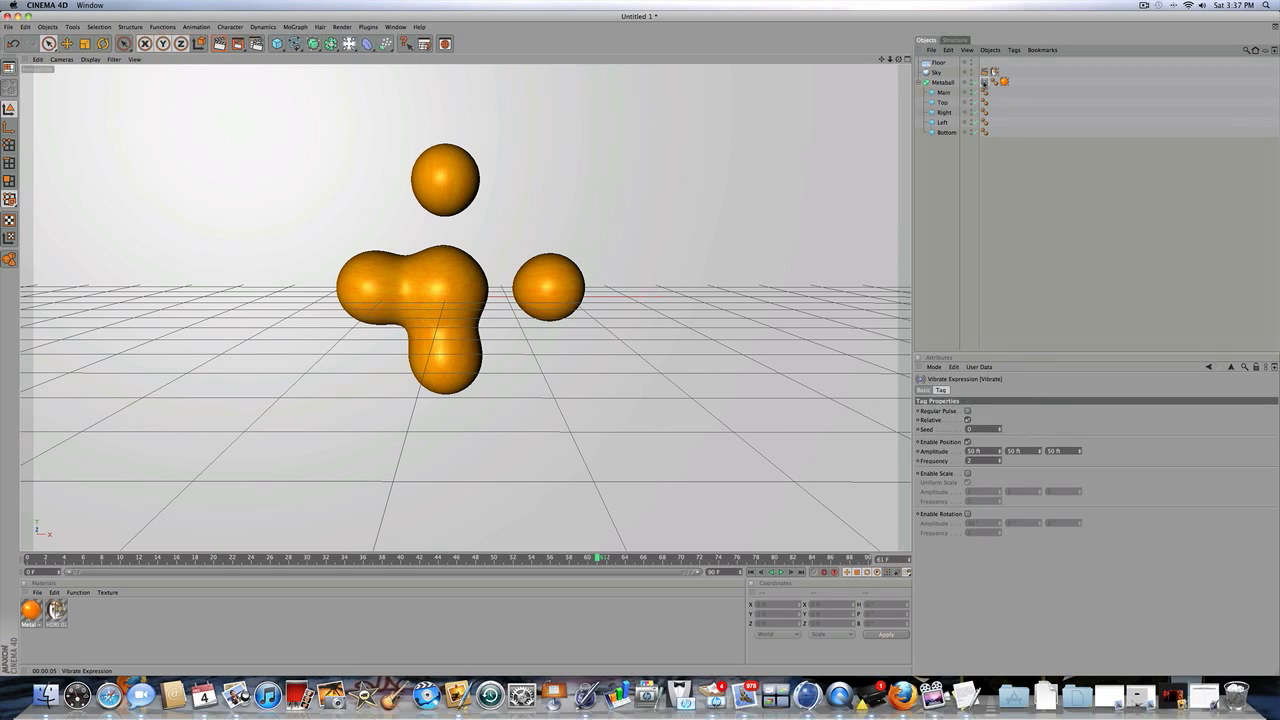
pyautogui.click(976, 461)
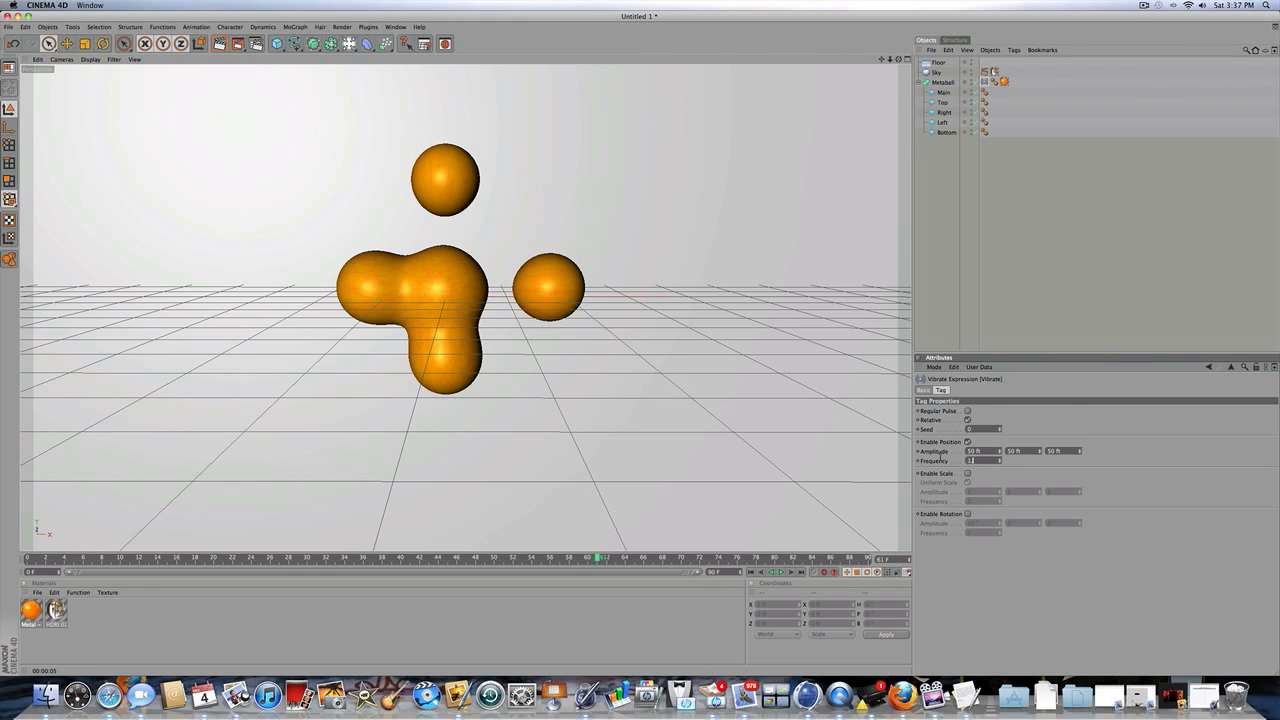
pyautogui.press('Return')
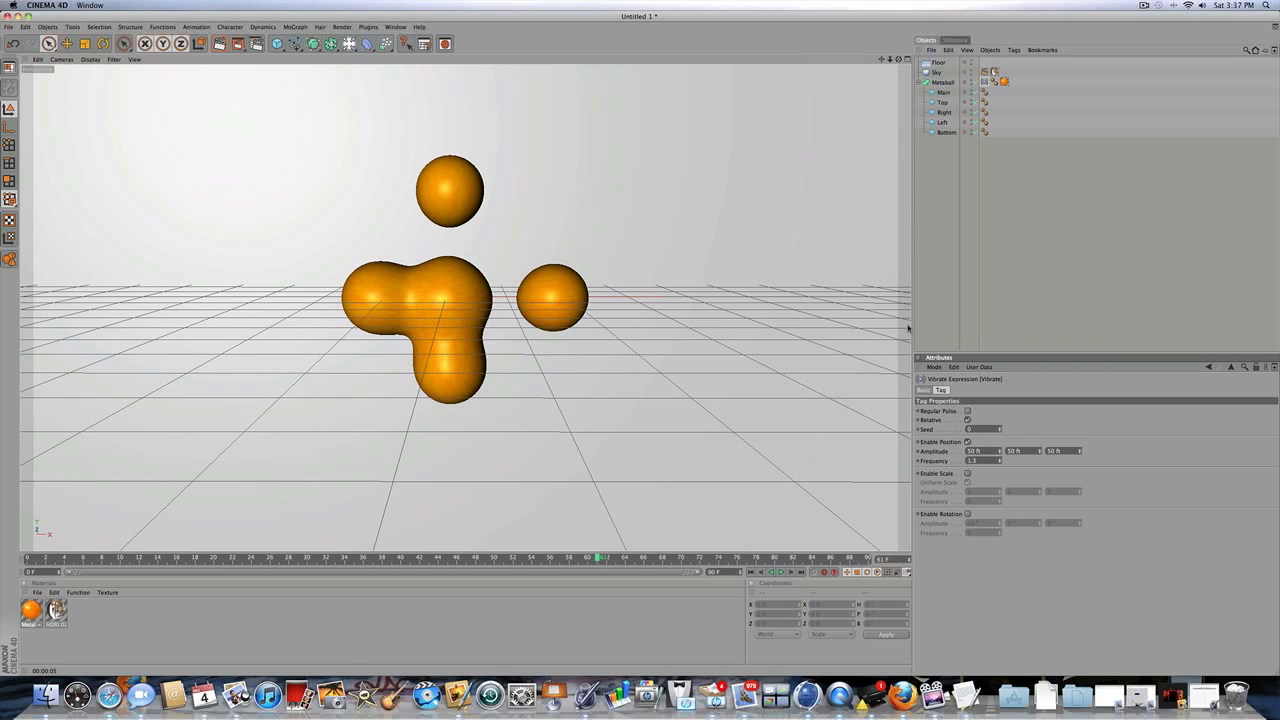
# Play back the slower vibration and return the timeline to frame 0.
pyautogui.click(768, 573)
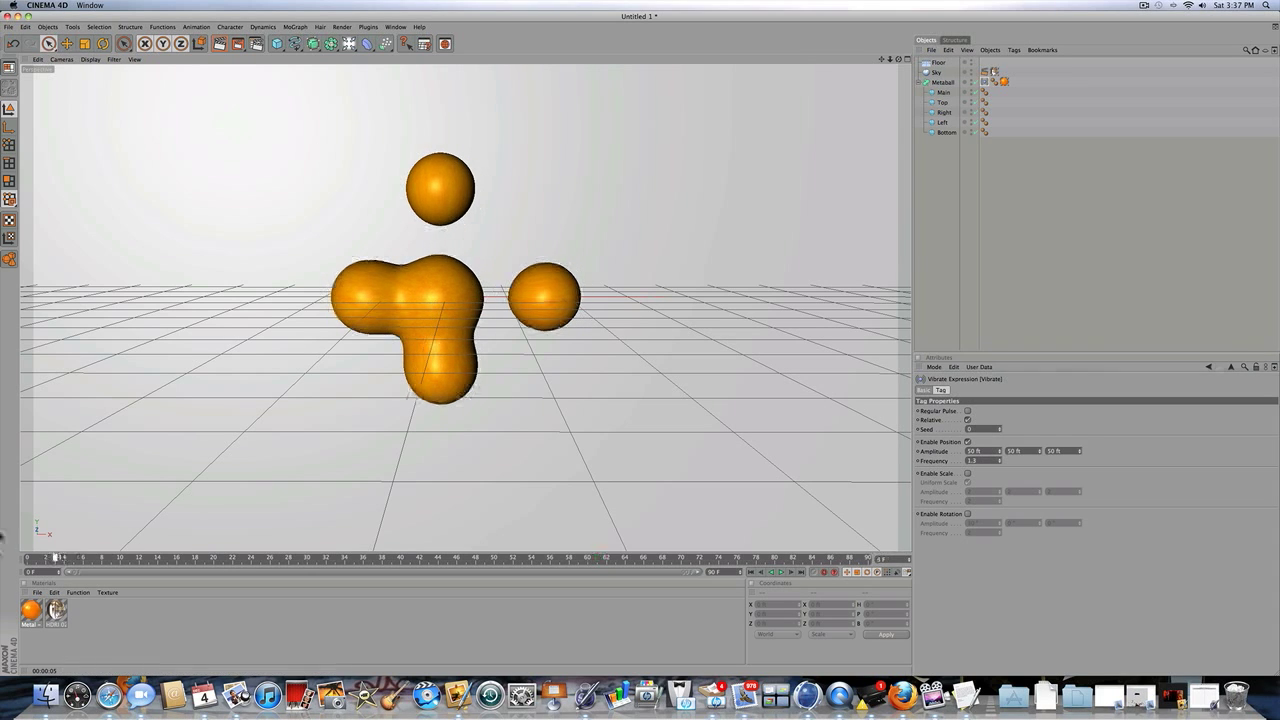
pyautogui.click(781, 572)
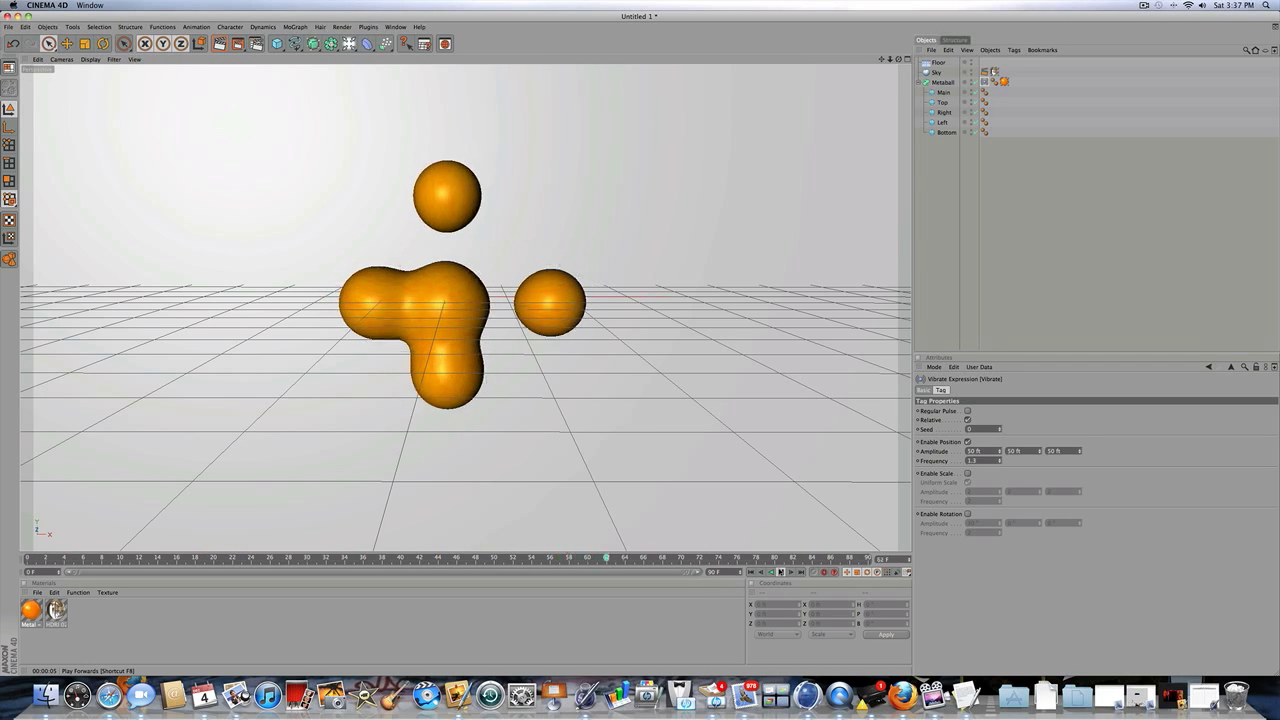
pyautogui.click(781, 572)
pyautogui.moveTo(586, 562); pyautogui.dragTo(26, 560)
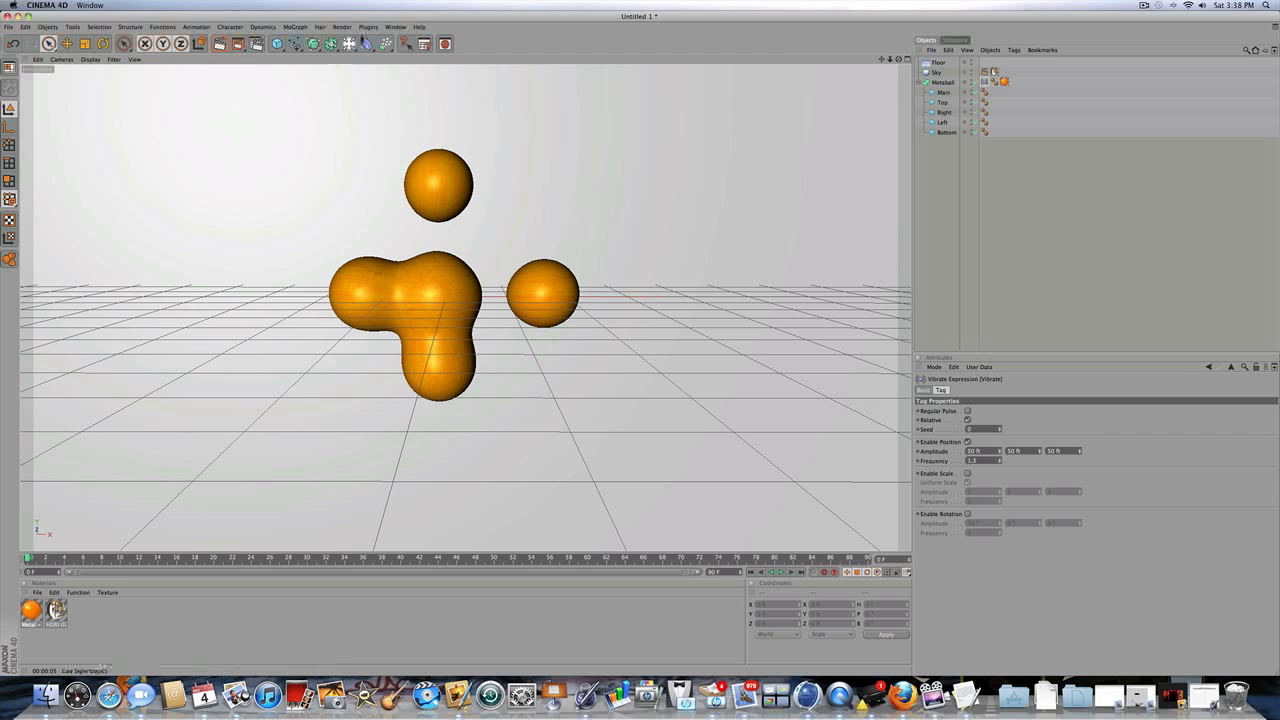
# Add a Camera object, pull it back to about -1696 ft on Z, and record its keyframe at frame 0.
pyautogui.moveTo(367, 44); pyautogui.dragTo(520, 72)
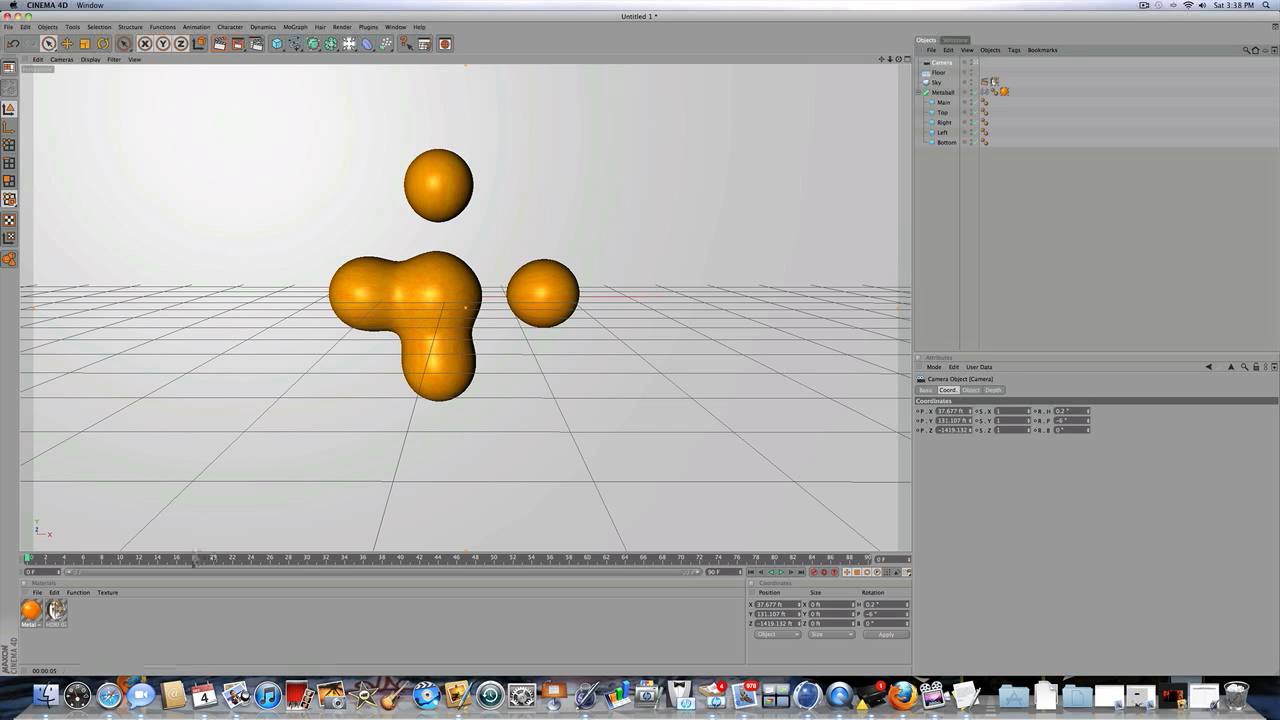
pyautogui.moveTo(204, 561); pyautogui.dragTo(2, 458)
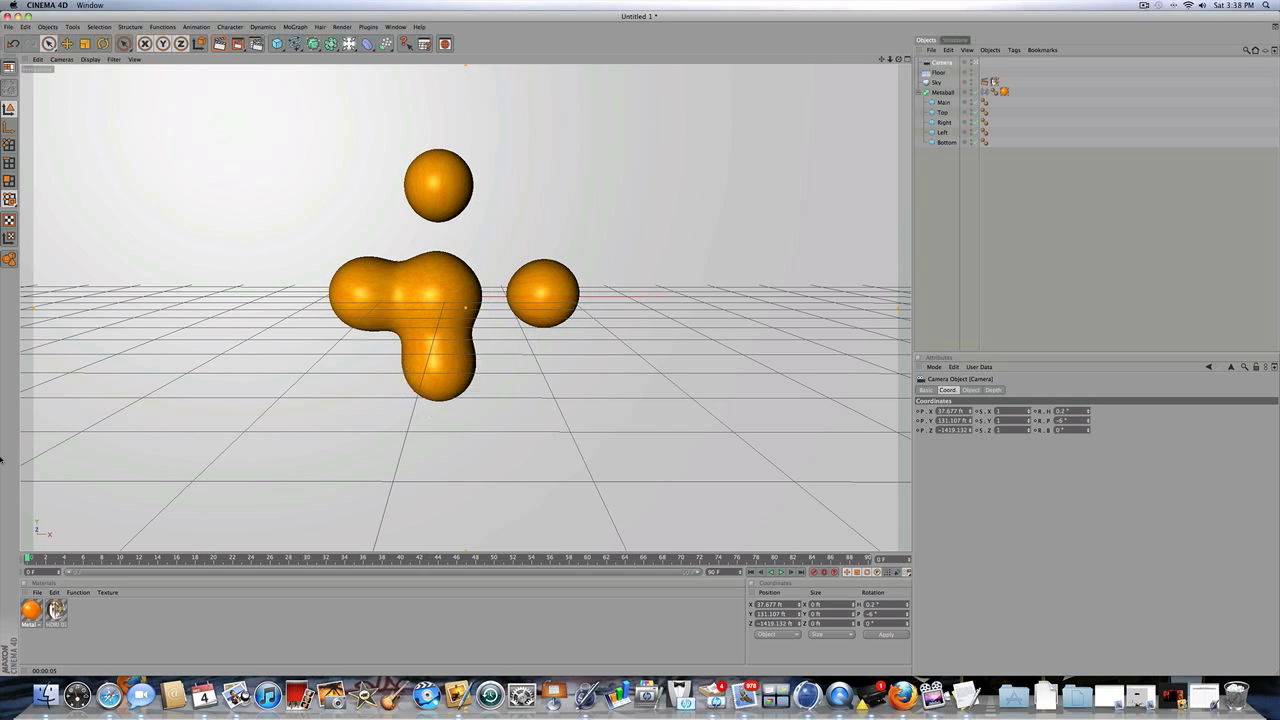
pyautogui.scroll(-5, 453, 338)
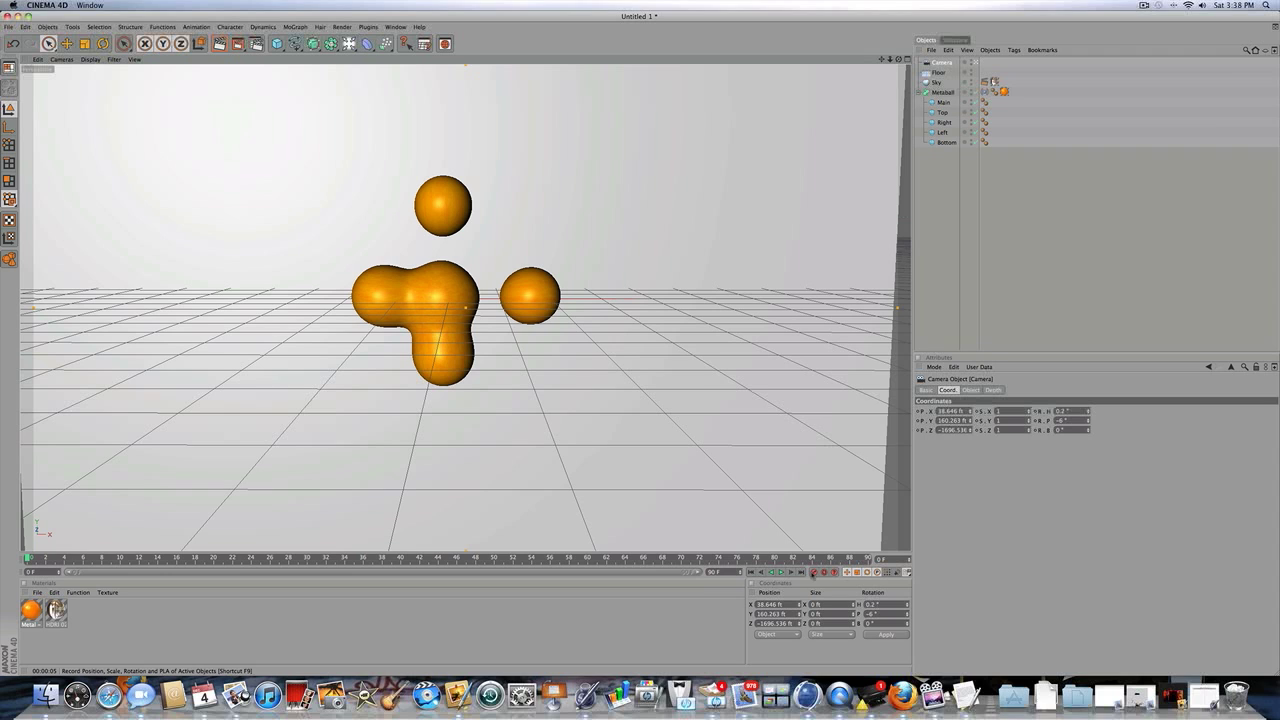
# At frame 90, move the camera closer to about -1046 ft on Z and record its keyframe.
pyautogui.moveTo(569, 559); pyautogui.dragTo(867, 558)
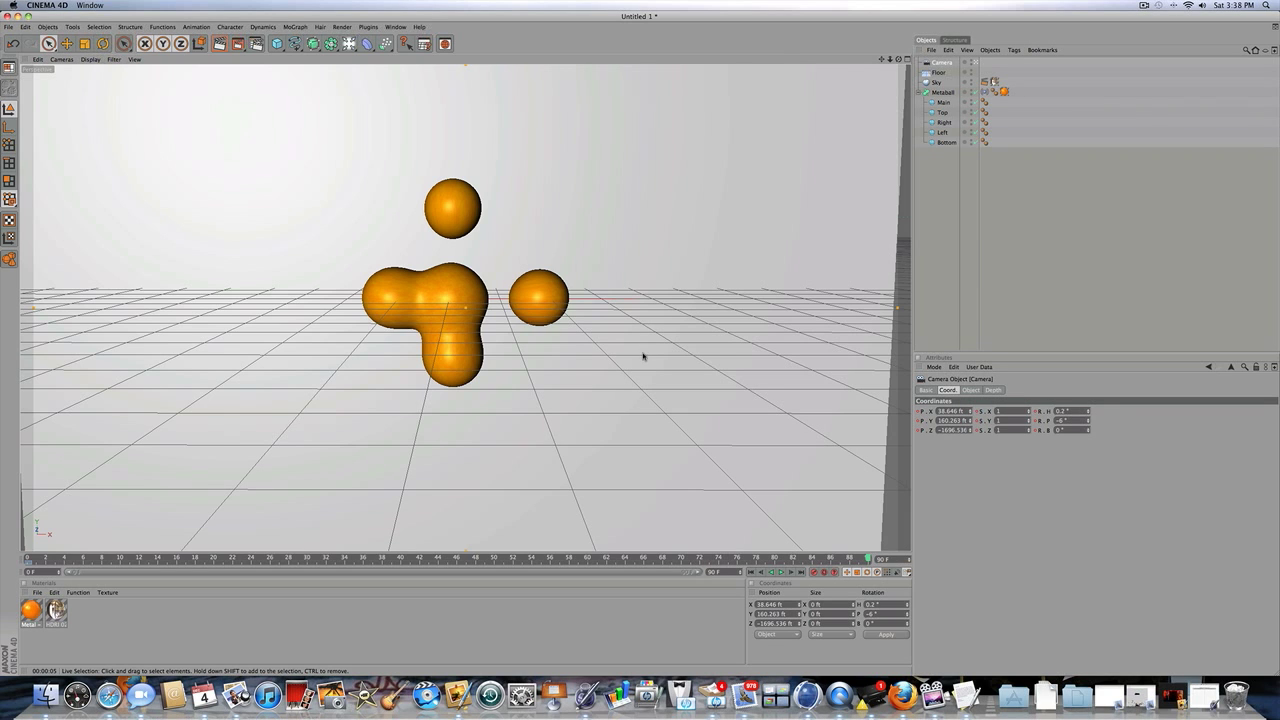
pyautogui.scroll(5, 645, 441)
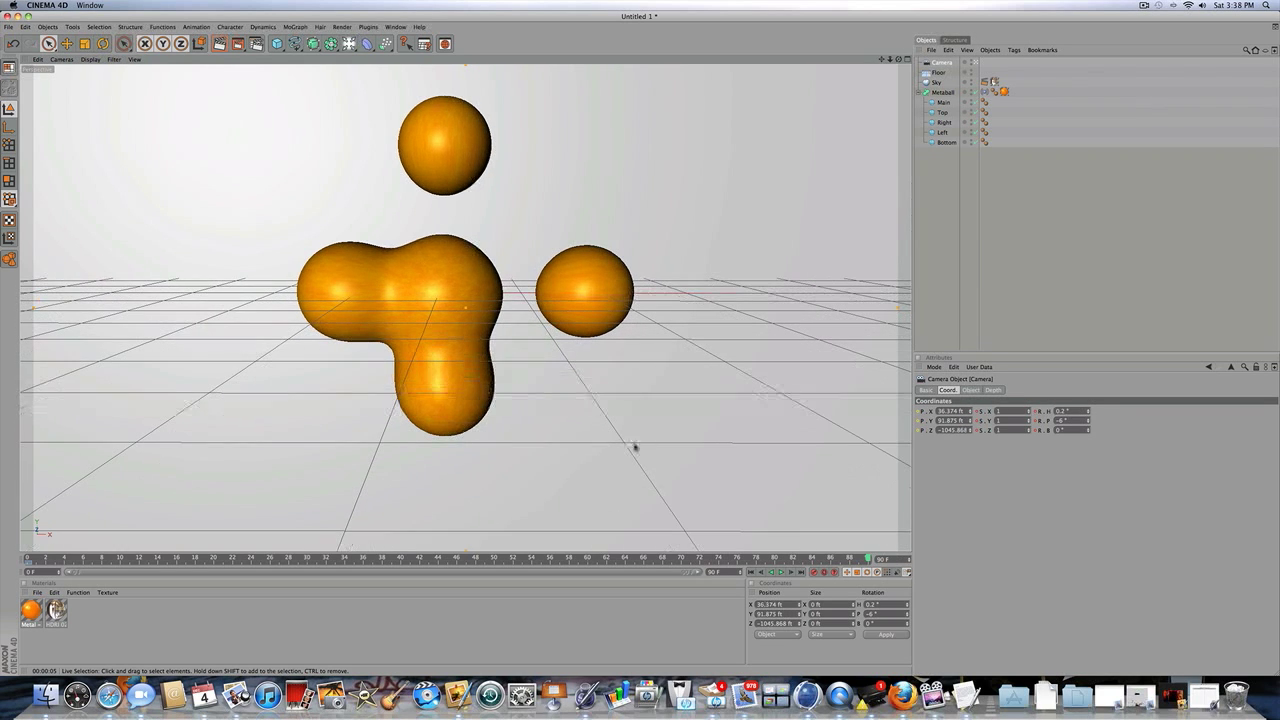
pyautogui.click(814, 573)
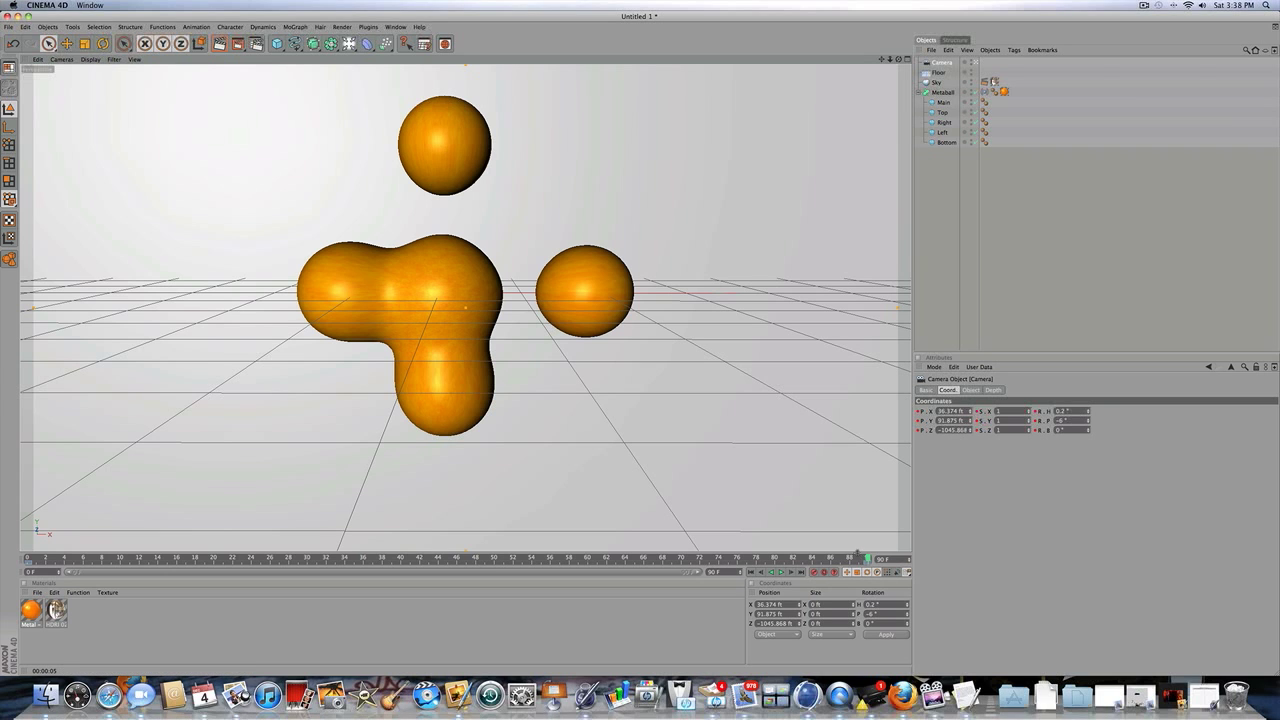
# Play the camera move from the start and return the timeline to frame 0.
pyautogui.moveTo(867, 559); pyautogui.dragTo(534, 565)
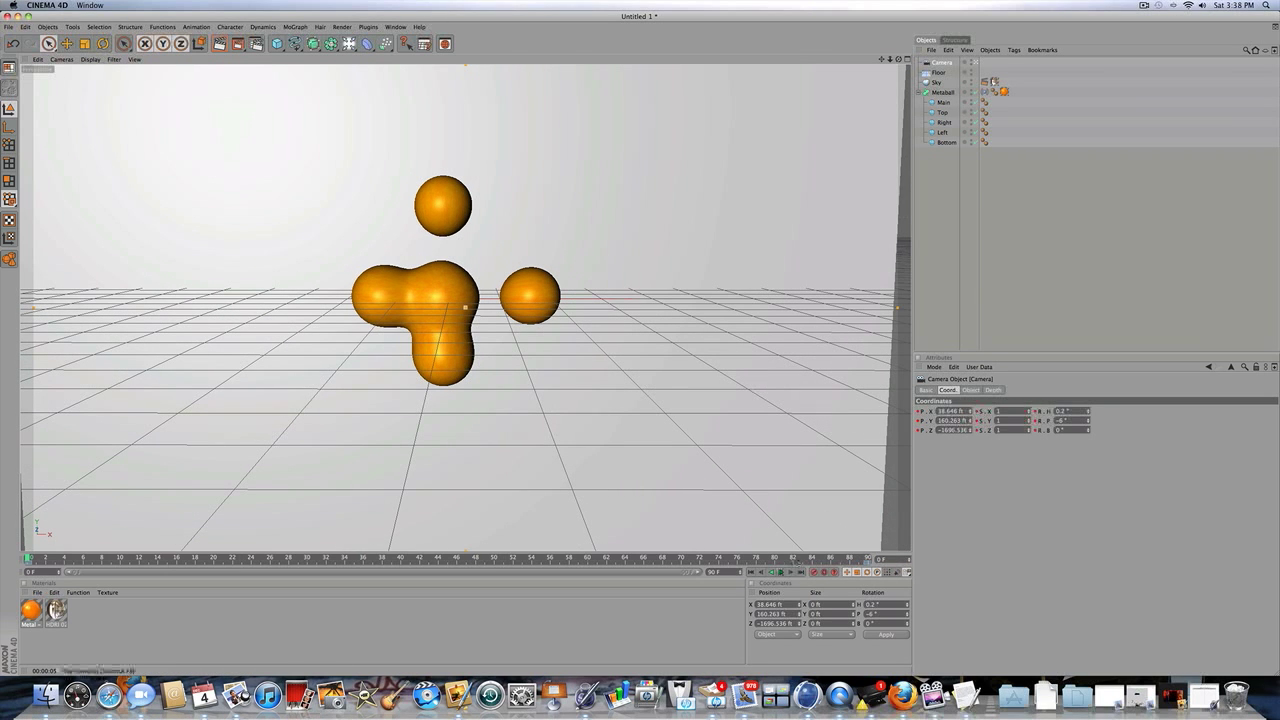
pyautogui.click(781, 572)
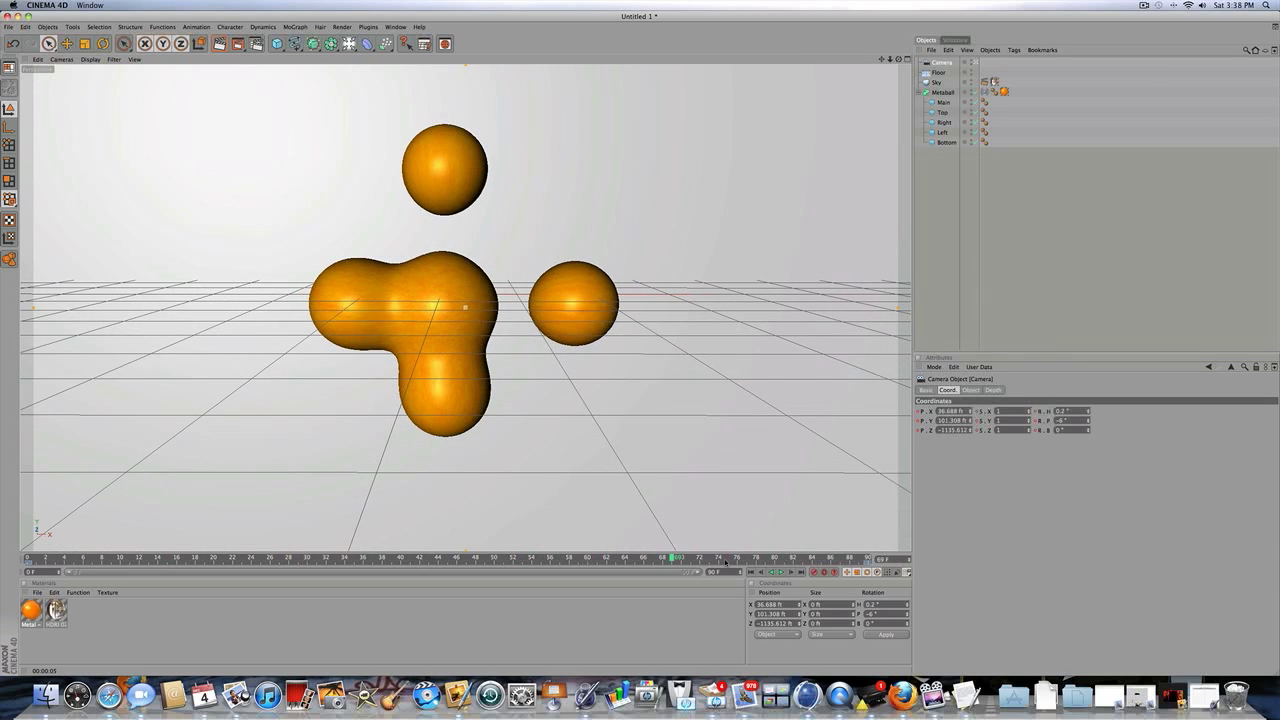
pyautogui.moveTo(647, 560); pyautogui.dragTo(26, 558)
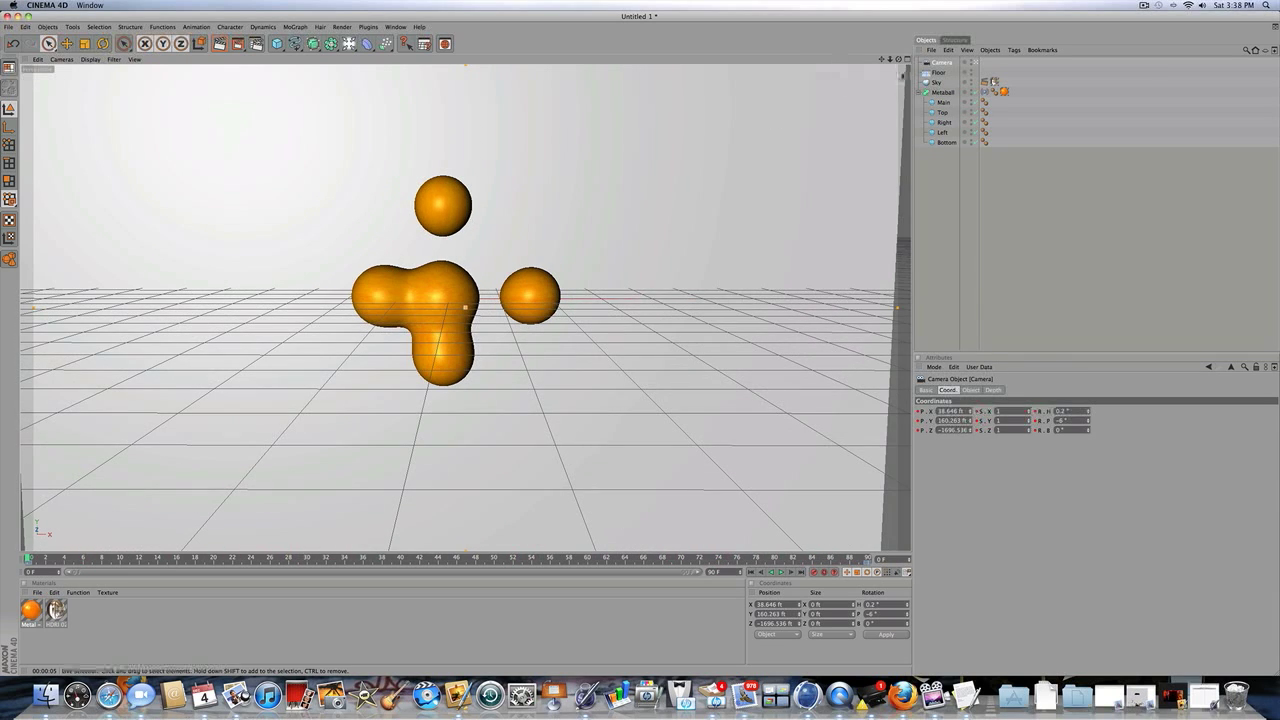
# Select the Main sphere and record its position, scale and rotation keyframe at frame 0.
pyautogui.click(942, 102)
pyautogui.click(942, 112)
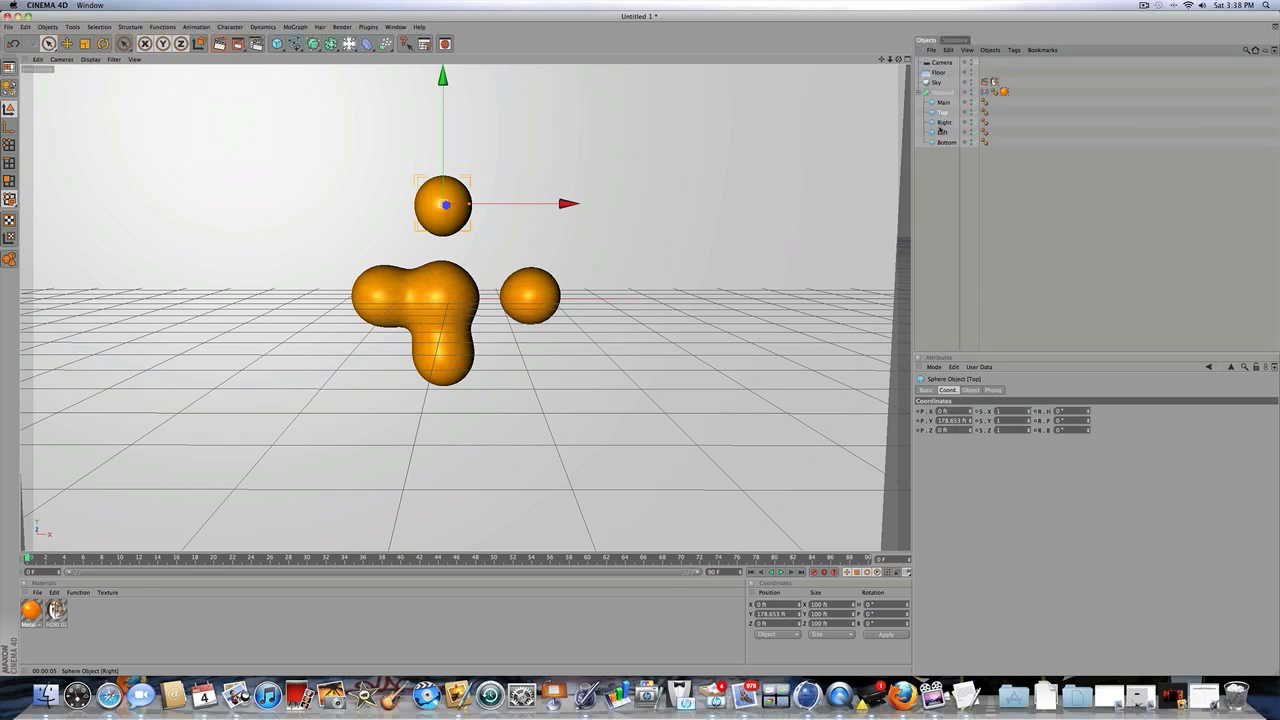
pyautogui.click(943, 122)
pyautogui.click(945, 142)
pyautogui.click(943, 122)
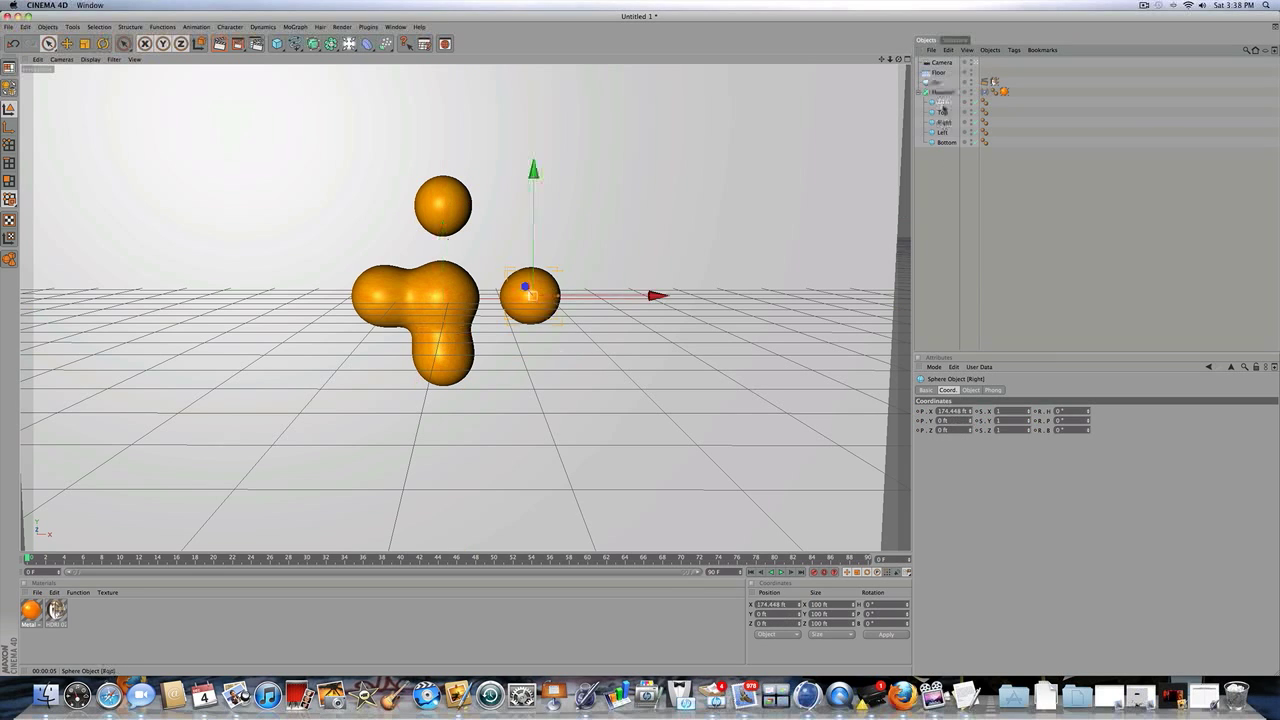
pyautogui.click(942, 102)
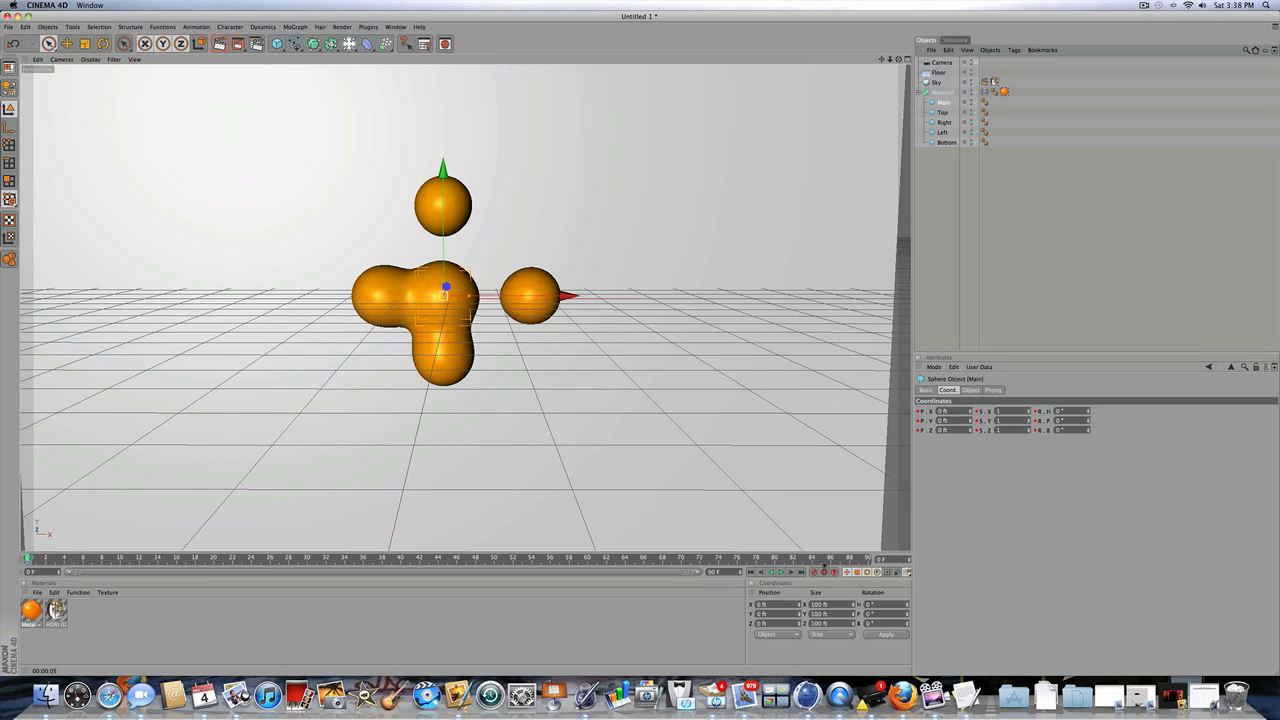
# At frame 90, scale the Main sphere up uniformly to about 151 ft and record its keyframe.
pyautogui.moveTo(818, 557); pyautogui.dragTo(1006, 543)
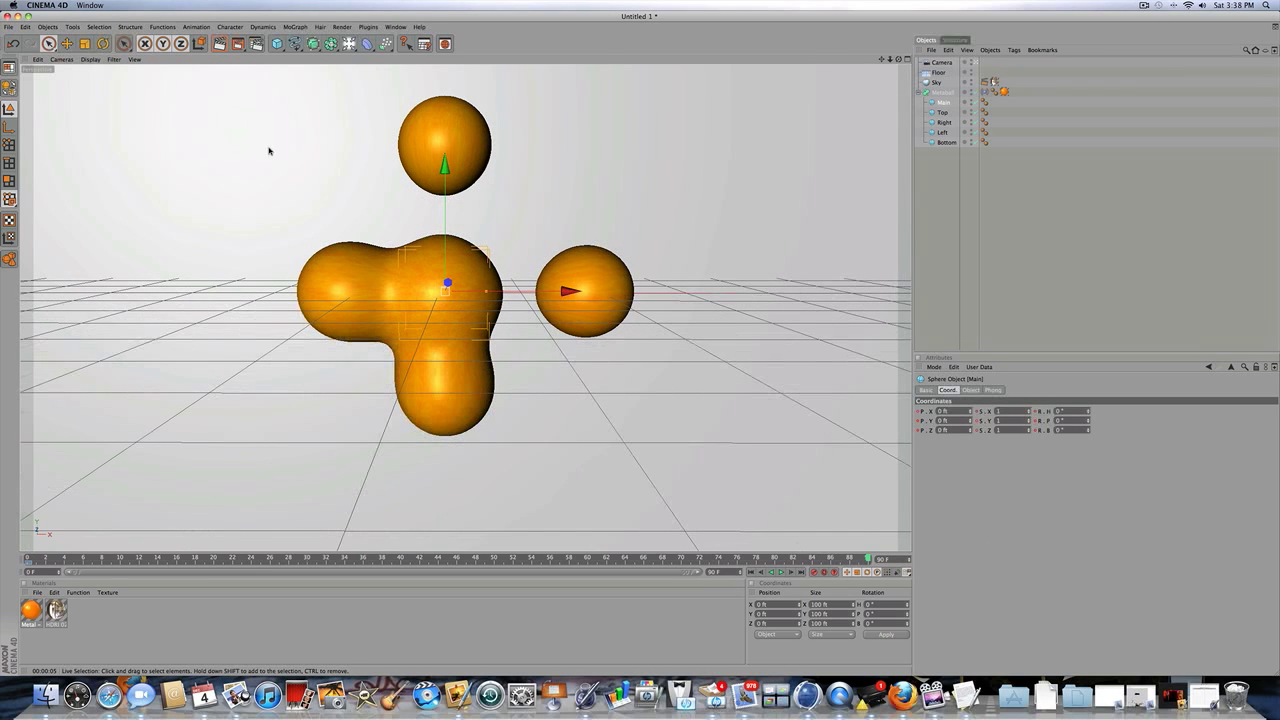
pyautogui.click(85, 44)
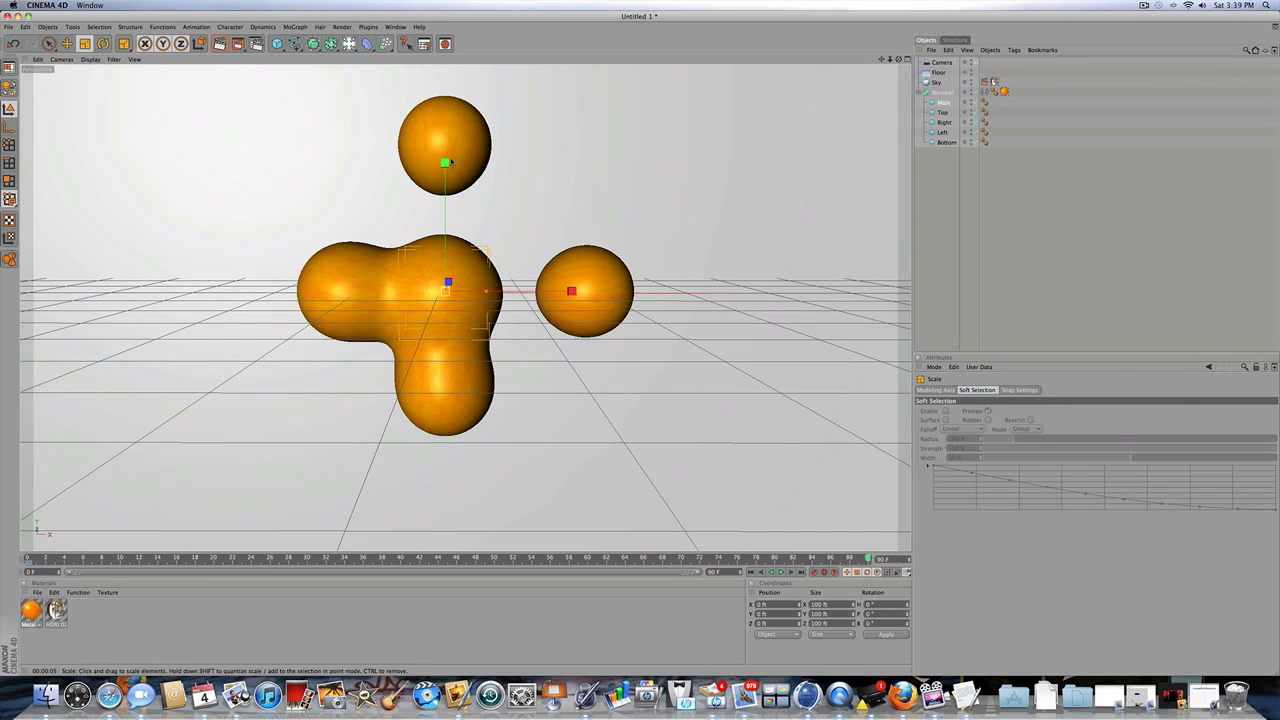
pyautogui.moveTo(445, 163); pyautogui.dragTo(500, 157)
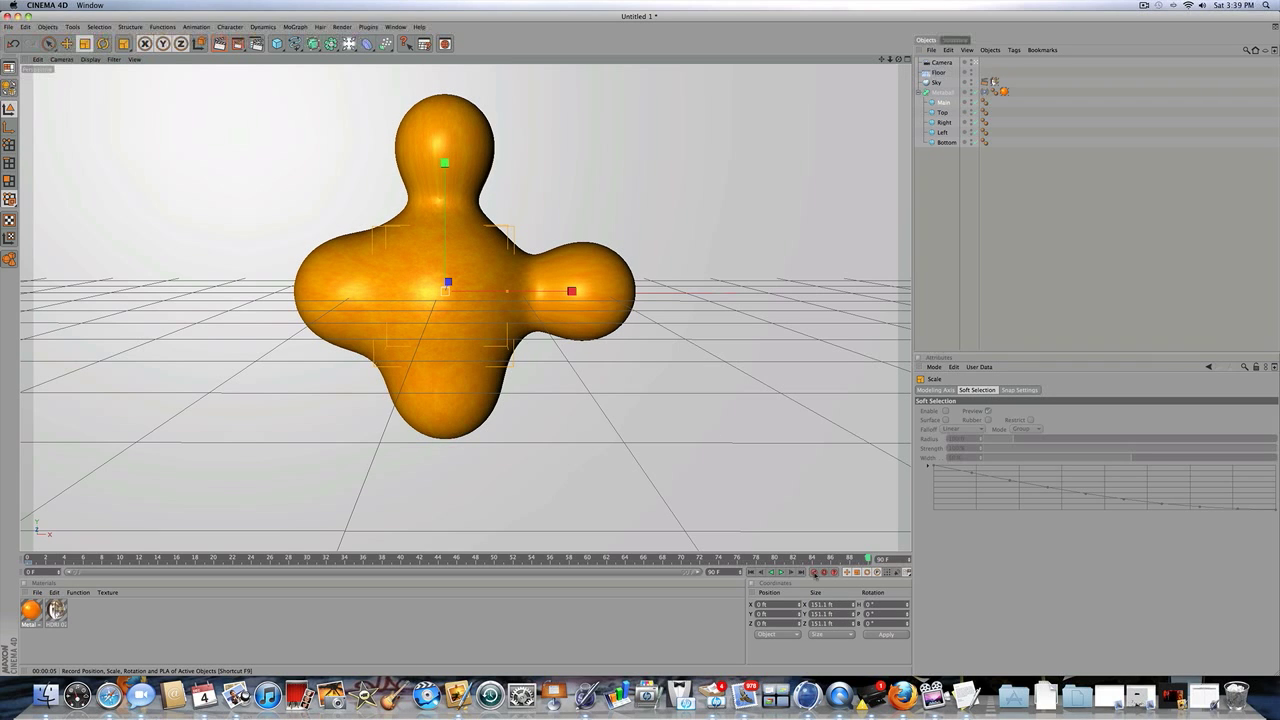
# Return to frame 0, scale the Main sphere down to about 102 ft and record its keyframe.
pyautogui.moveTo(830, 559); pyautogui.dragTo(8, 540)
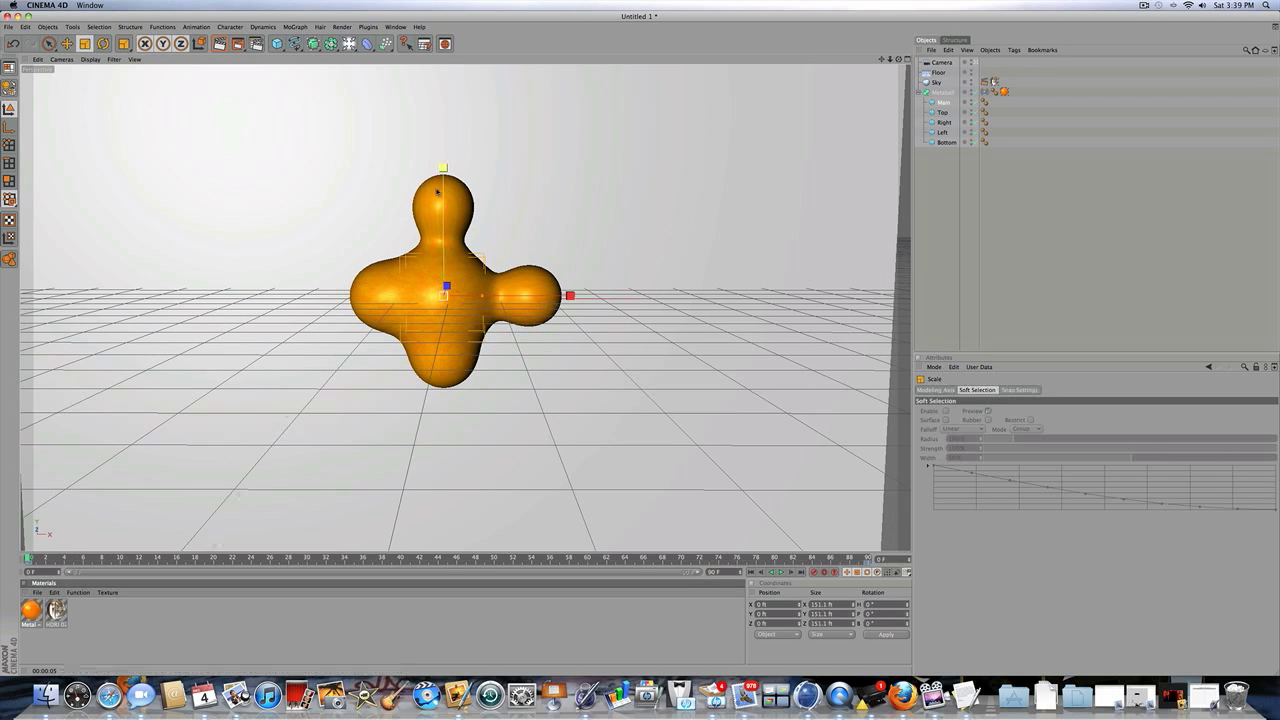
pyautogui.moveTo(441, 168); pyautogui.dragTo(425, 170)
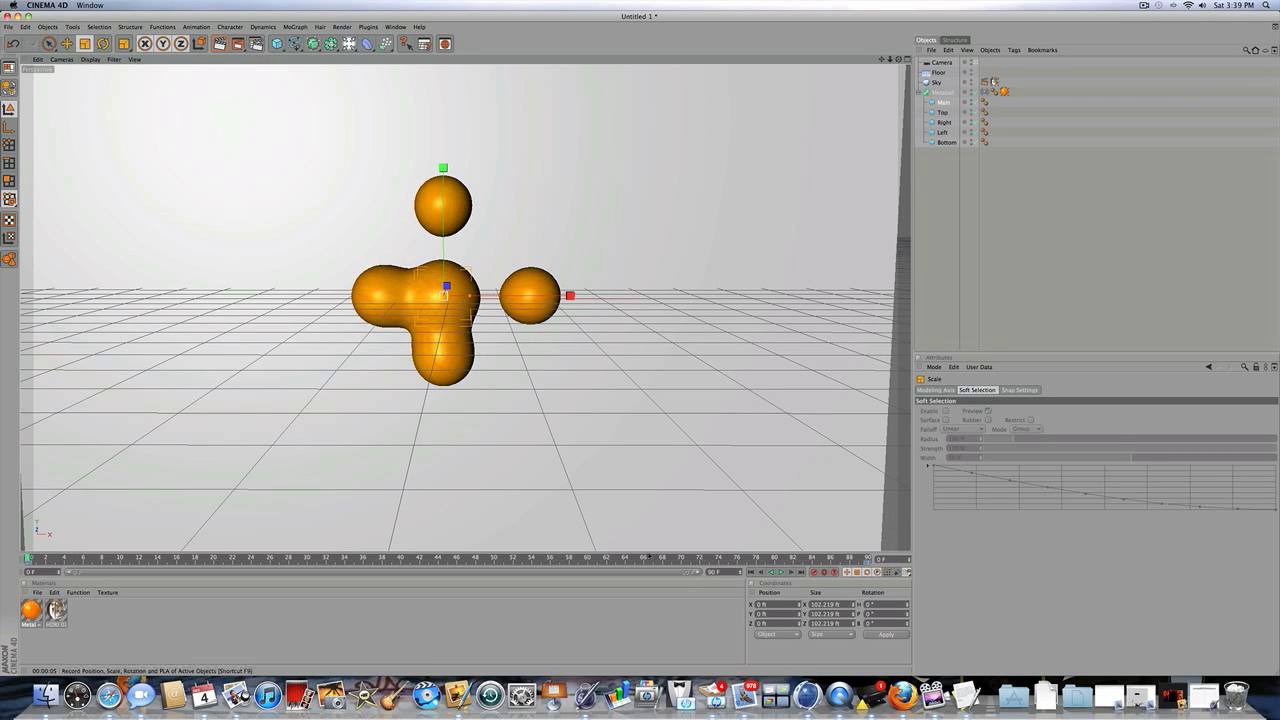
# Delete the Main sphere's keyframe at frame 90 and return the timeline to frame 0.
pyautogui.moveTo(29, 559)
pyautogui.mouseDown()
pyautogui.moveTo(369, 486)
pyautogui.moveTo(993, 482)
pyautogui.mouseUp()
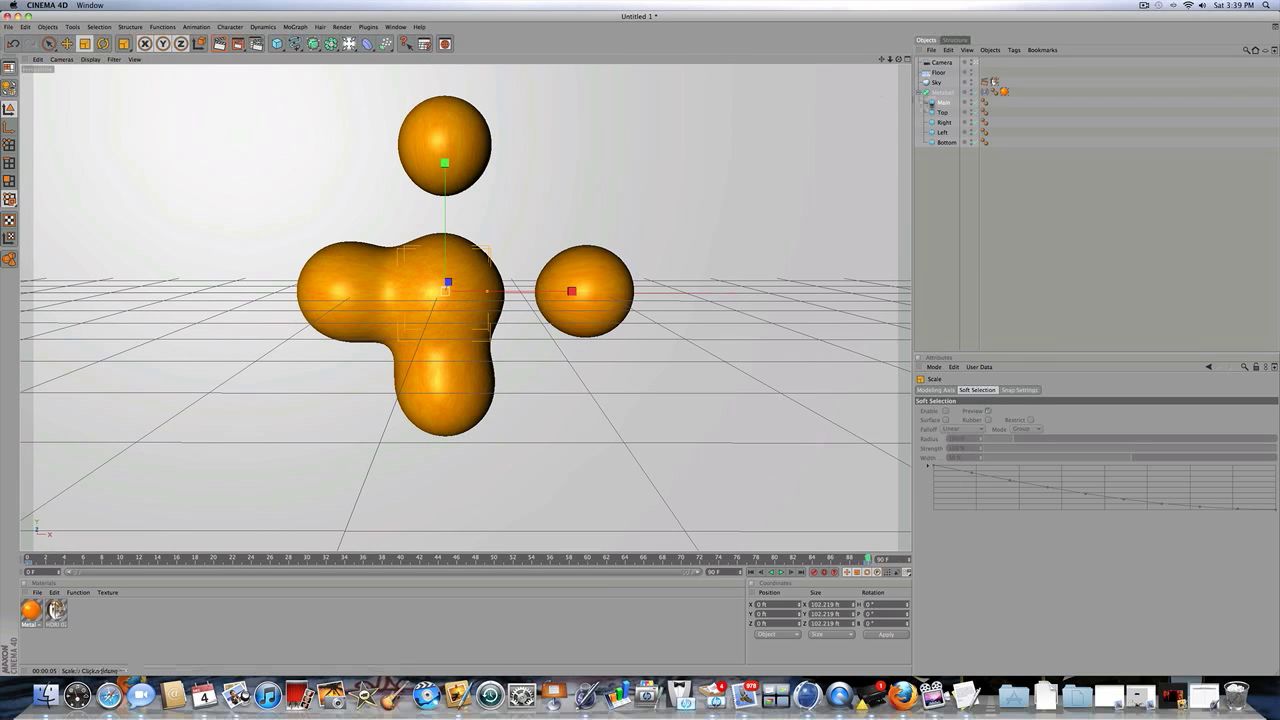
pyautogui.click(941, 102)
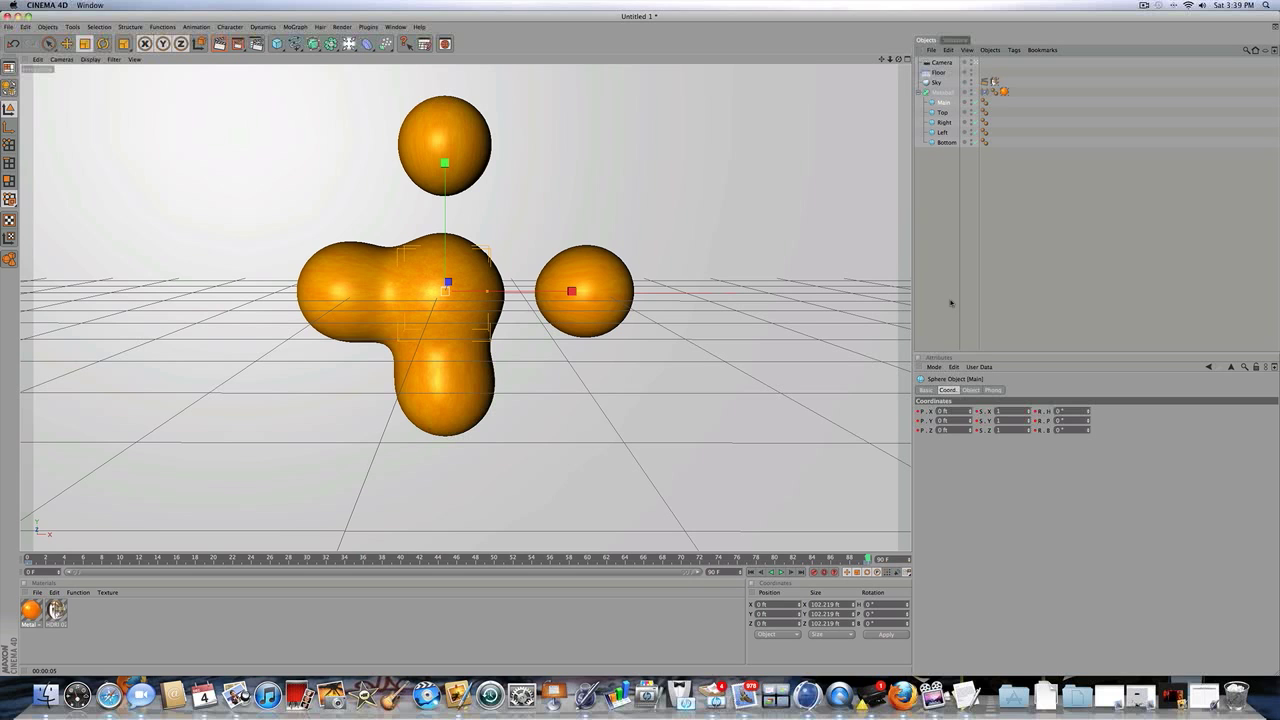
pyautogui.click(869, 563)
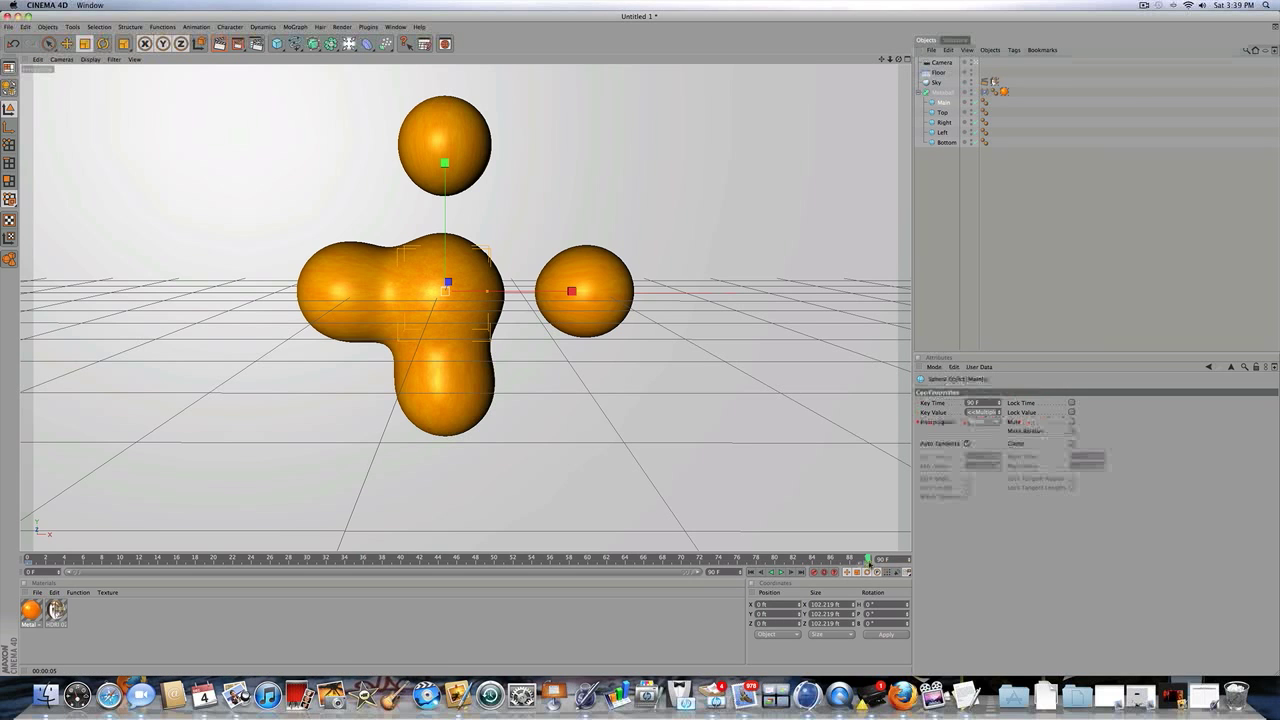
pyautogui.press('Delete')
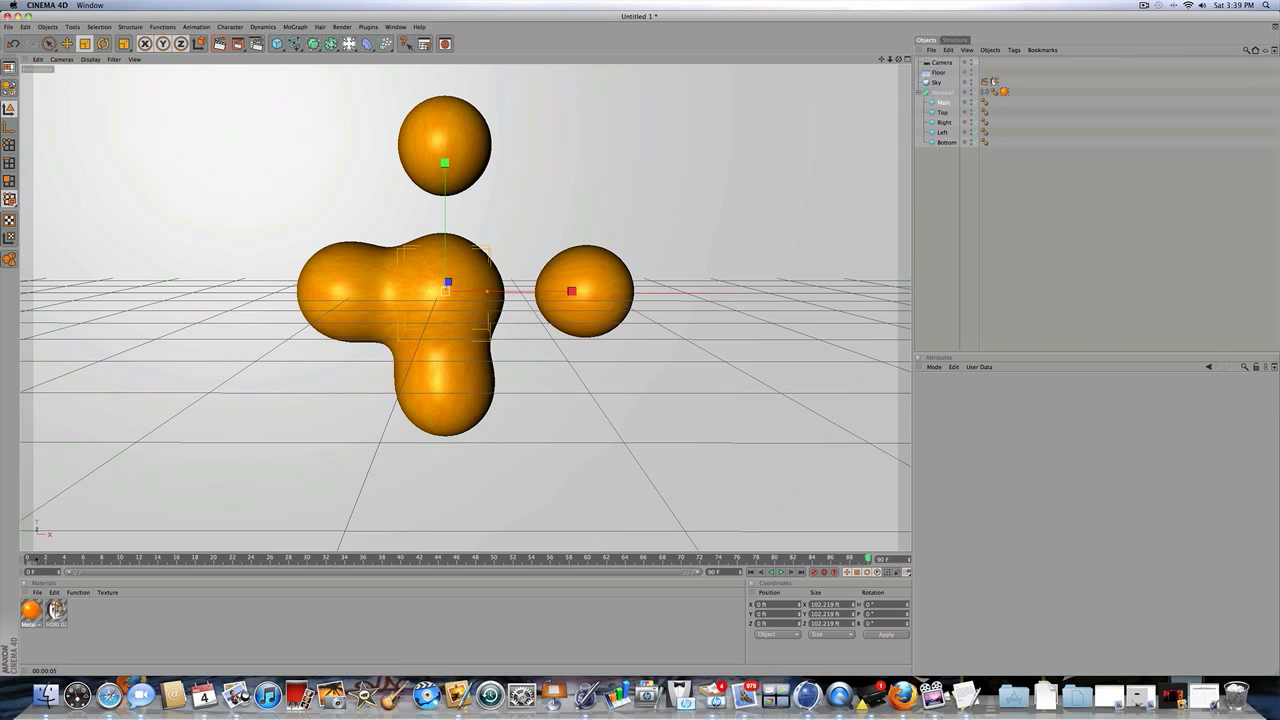
pyautogui.click(28, 561)
# At frame 0, move the Top sphere down into the Main sphere to Y about 3.8 ft and record its keyframe.
pyautogui.click(944, 112)
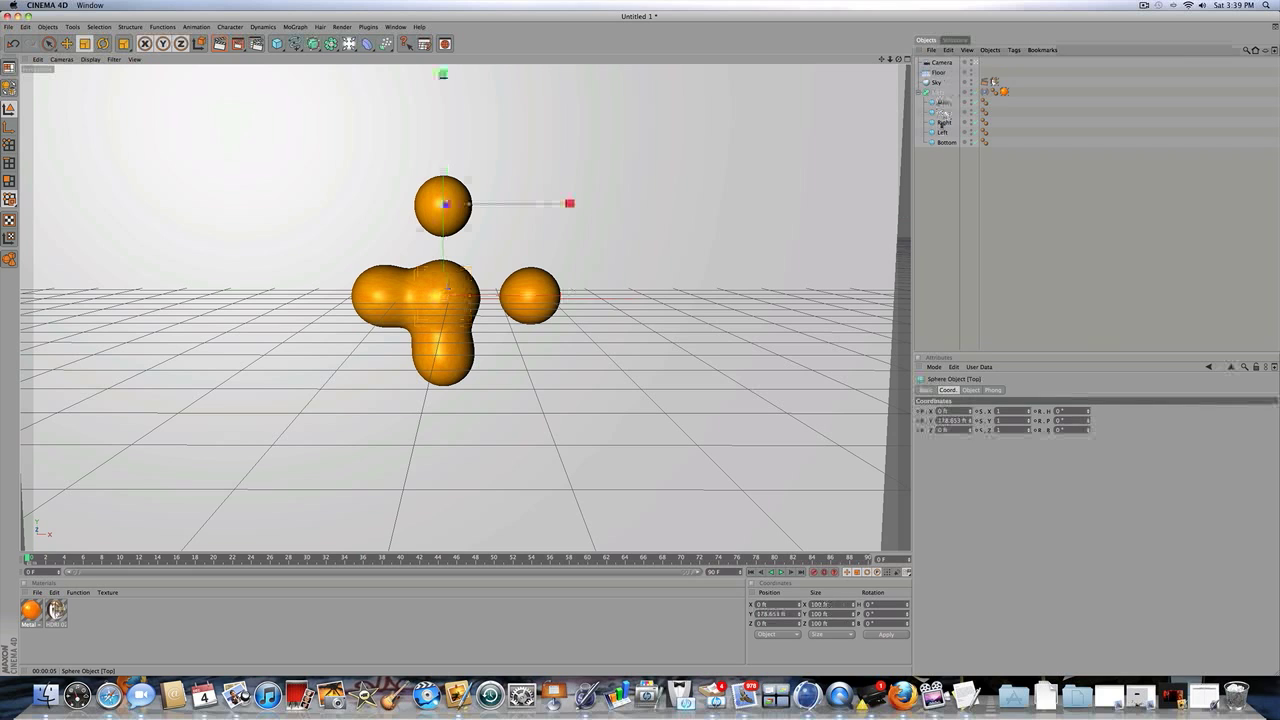
pyautogui.click(66, 43)
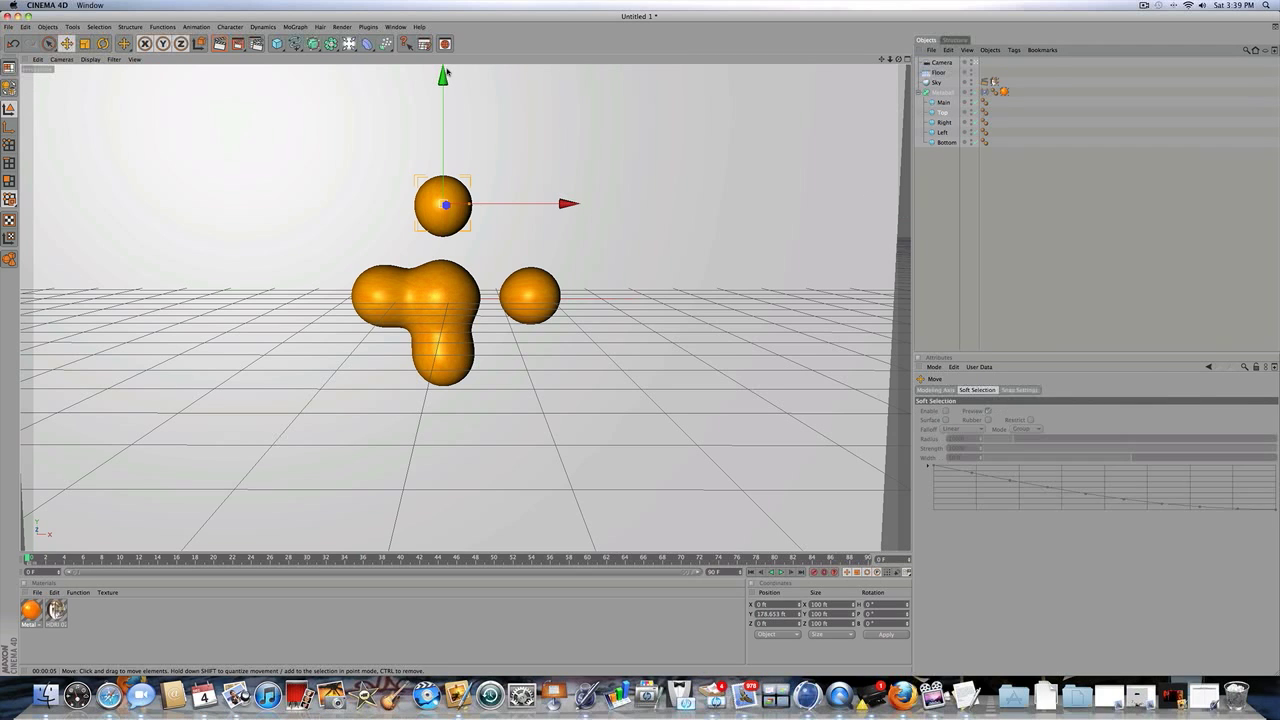
pyautogui.moveTo(443, 75); pyautogui.dragTo(443, 167)
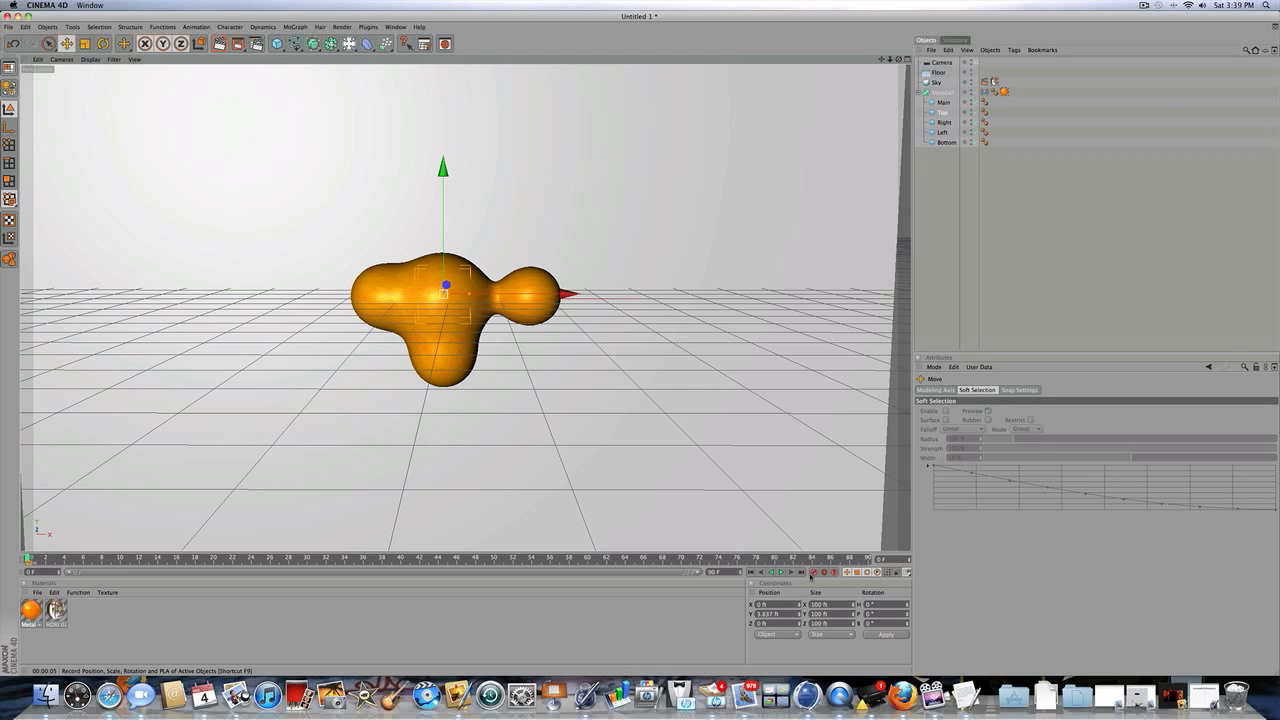
# Keyframe the Top sphere at Y about 219 ft at frame 90 and play the animation from the start.
pyautogui.moveTo(803, 559); pyautogui.dragTo(985, 560)
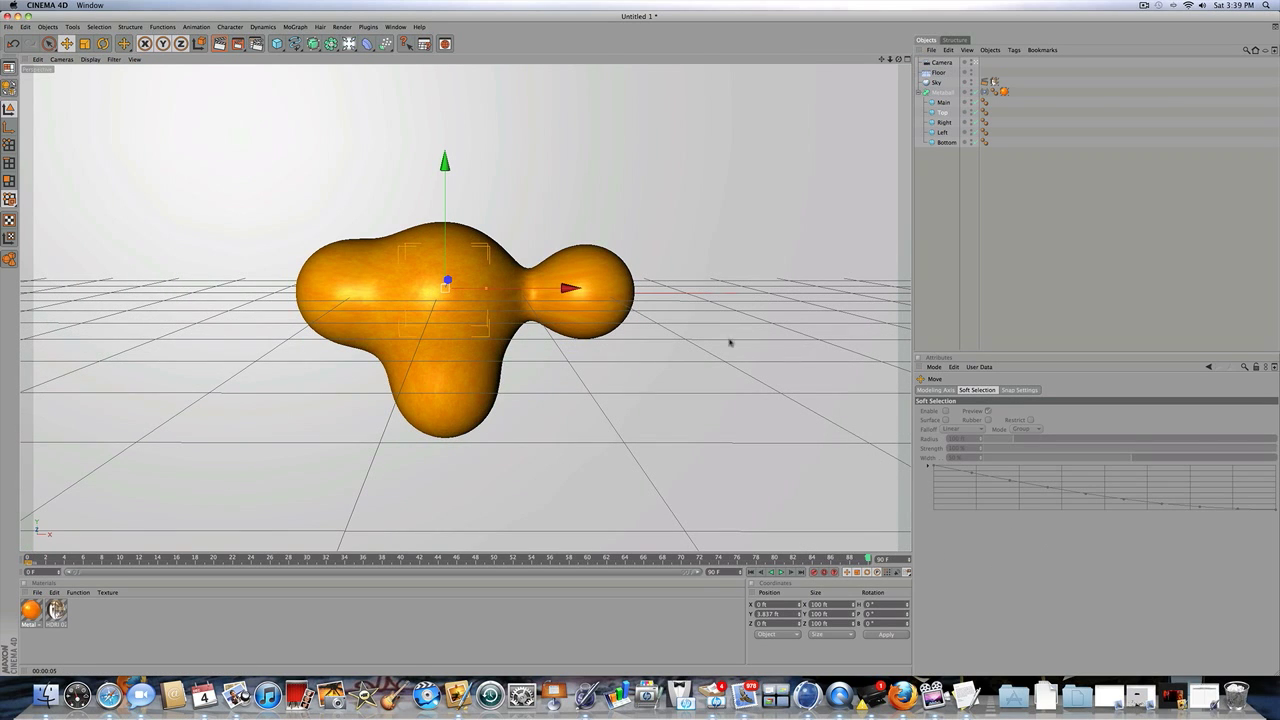
pyautogui.moveTo(445, 162); pyautogui.dragTo(445, 14)
pyautogui.moveTo(445, 130); pyautogui.dragTo(445, 110)
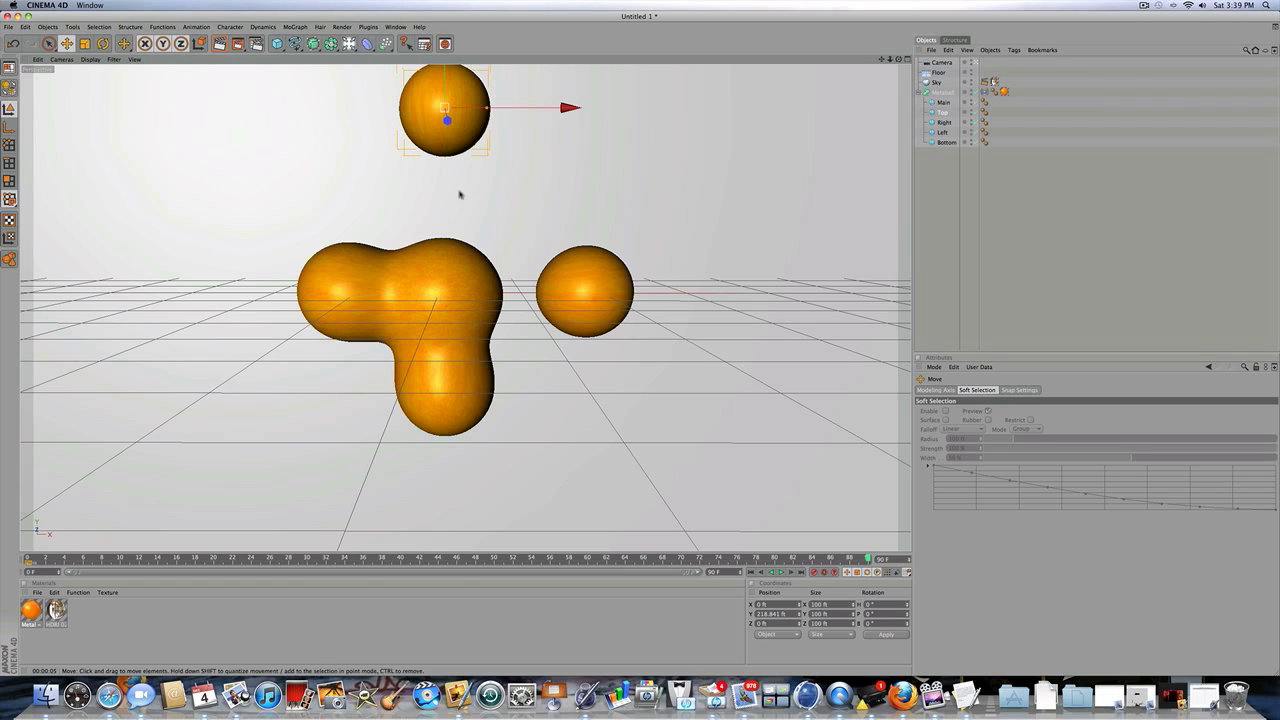
pyautogui.click(817, 574)
pyautogui.moveTo(868, 559); pyautogui.dragTo(1, 564)
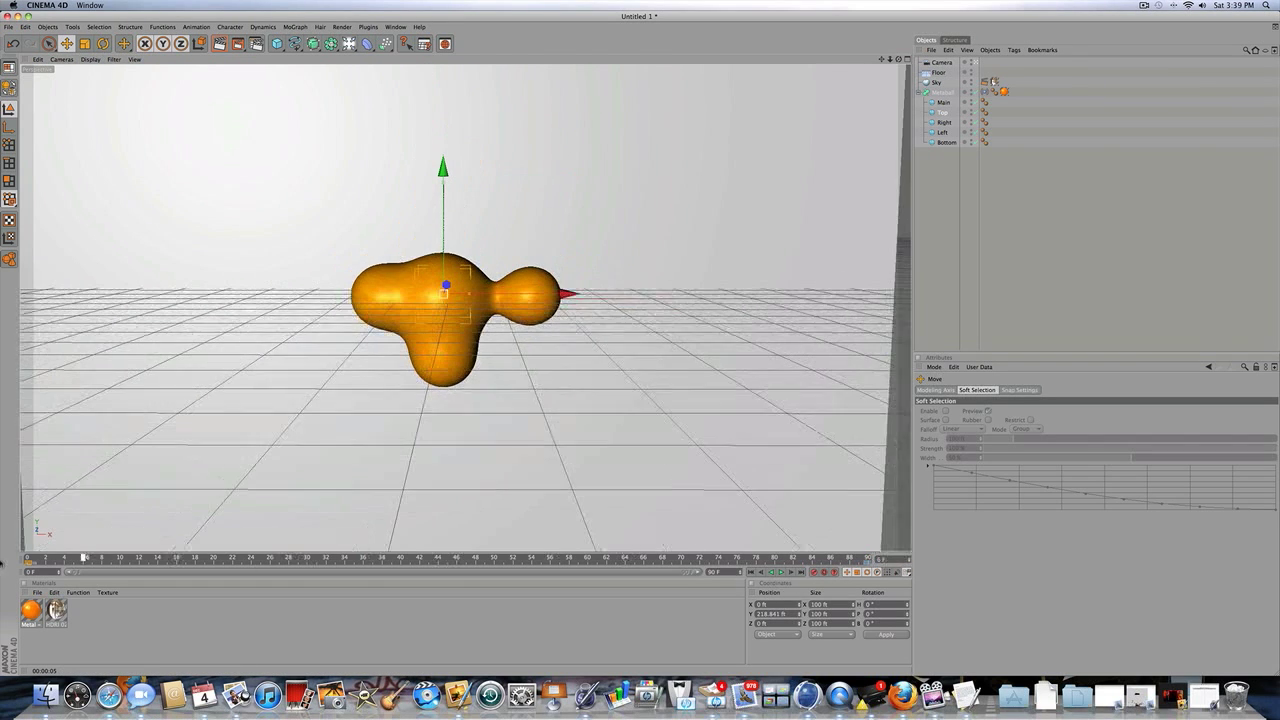
pyautogui.click(781, 572)
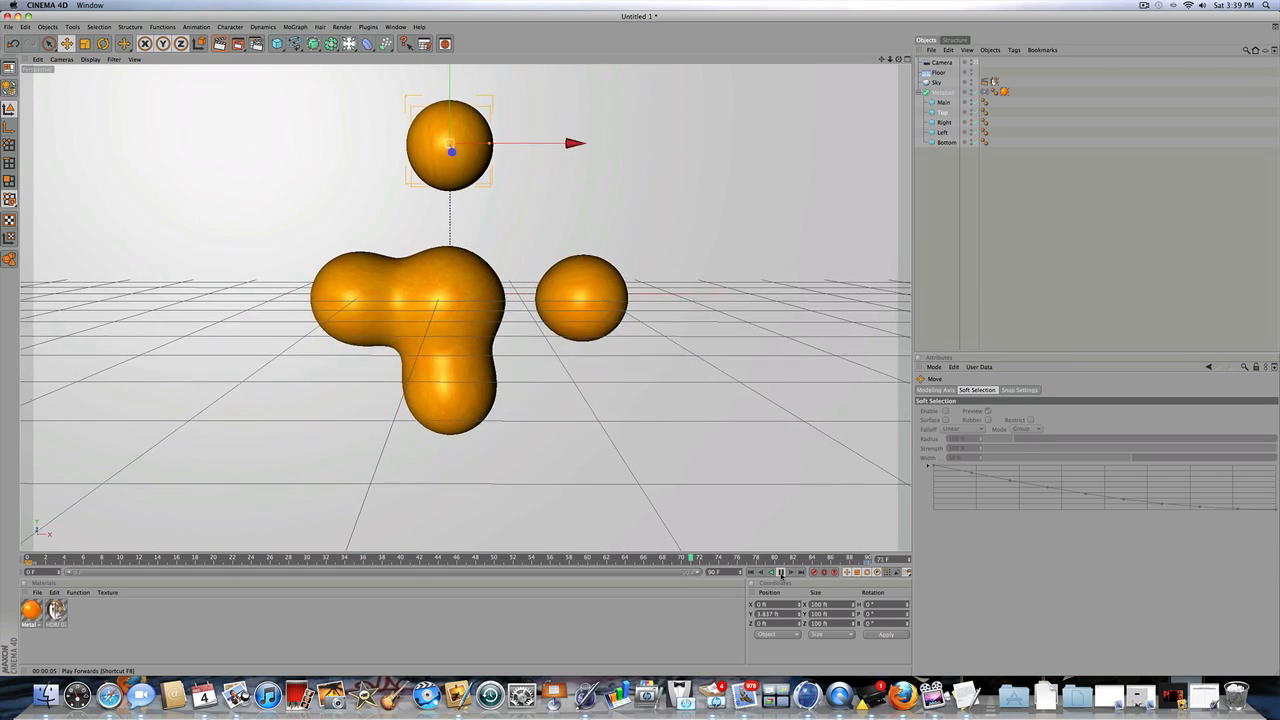
# Move the Right sphere inward to X about 57 ft and record its keyframe at frame 0.
pyautogui.click(943, 122)
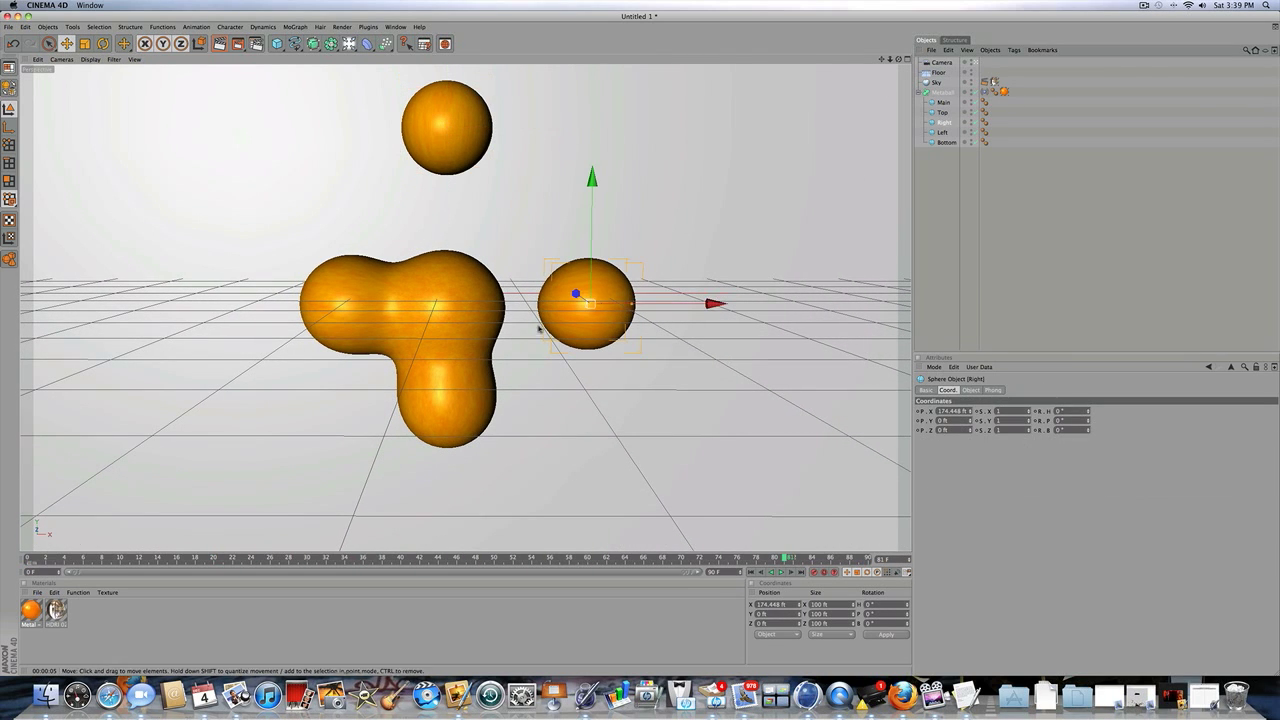
pyautogui.moveTo(712, 305); pyautogui.dragTo(613, 304)
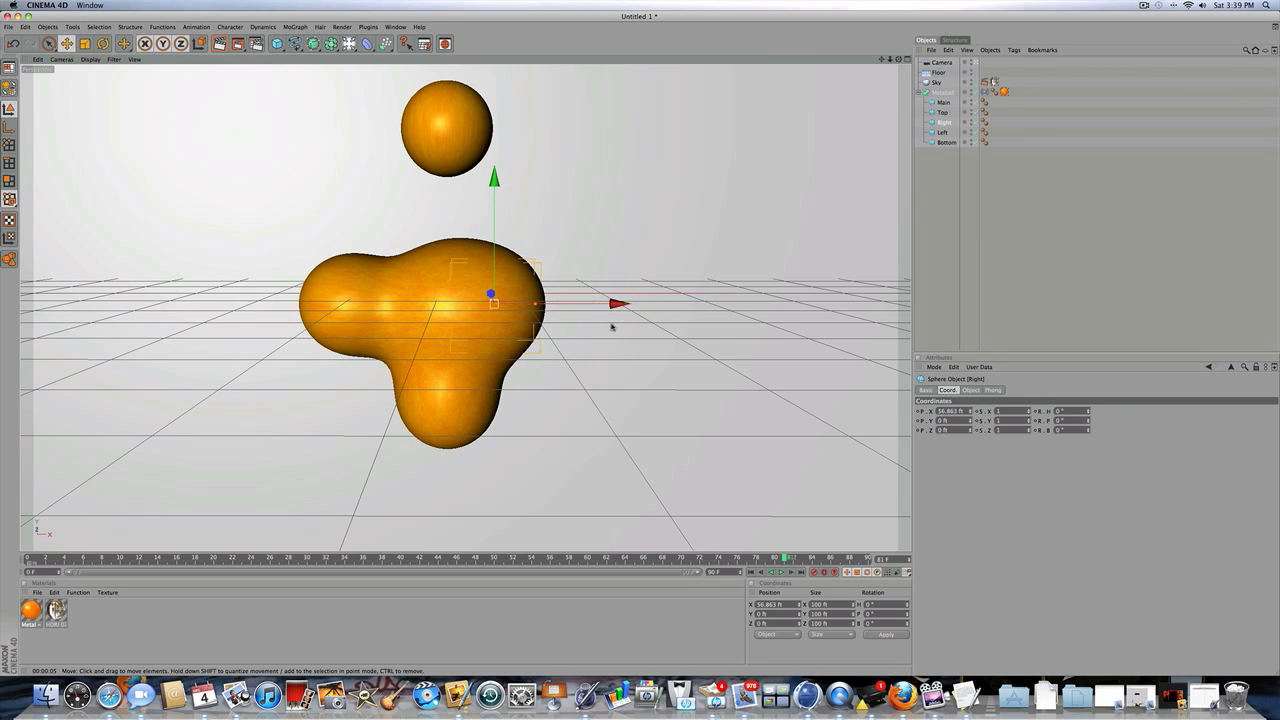
pyautogui.moveTo(62, 559); pyautogui.dragTo(28, 559)
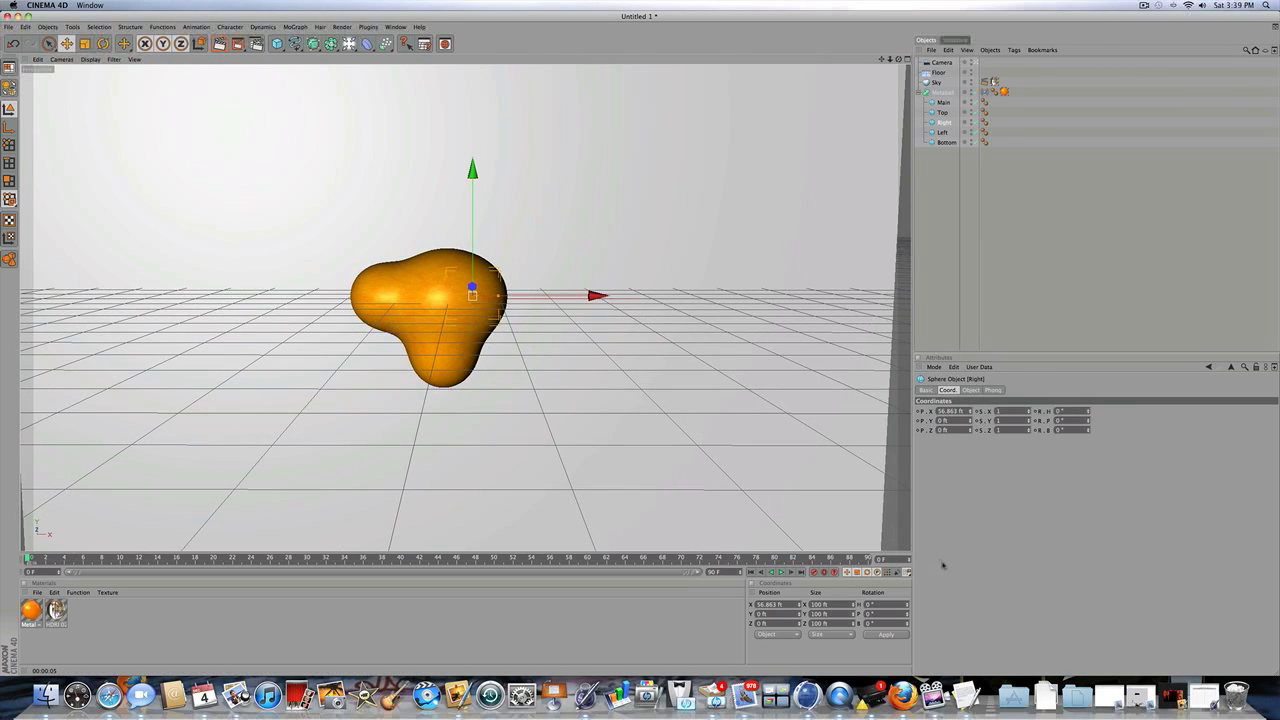
pyautogui.click(813, 574)
# Keyframe the Right sphere at X about 177 ft at frame 90 and scrub through the animation.
pyautogui.moveTo(828, 559); pyautogui.dragTo(872, 558)
pyautogui.moveTo(608, 293); pyautogui.dragTo(714, 291)
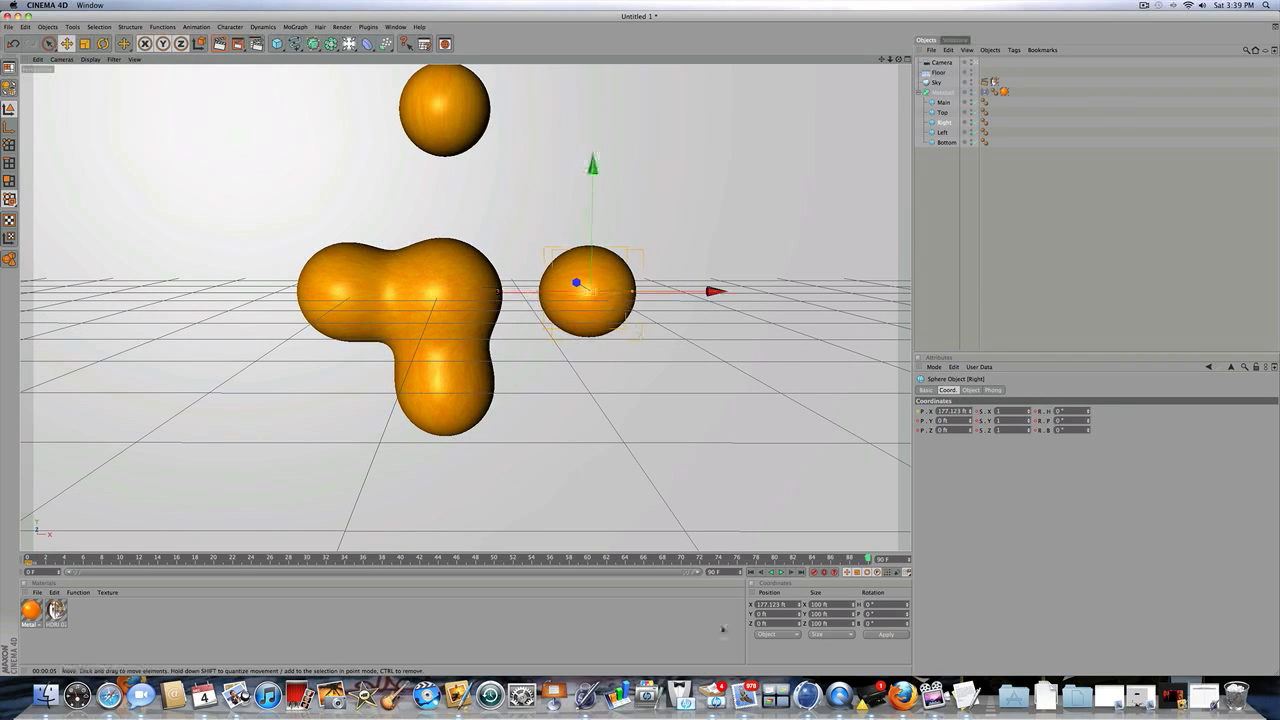
pyautogui.click(813, 574)
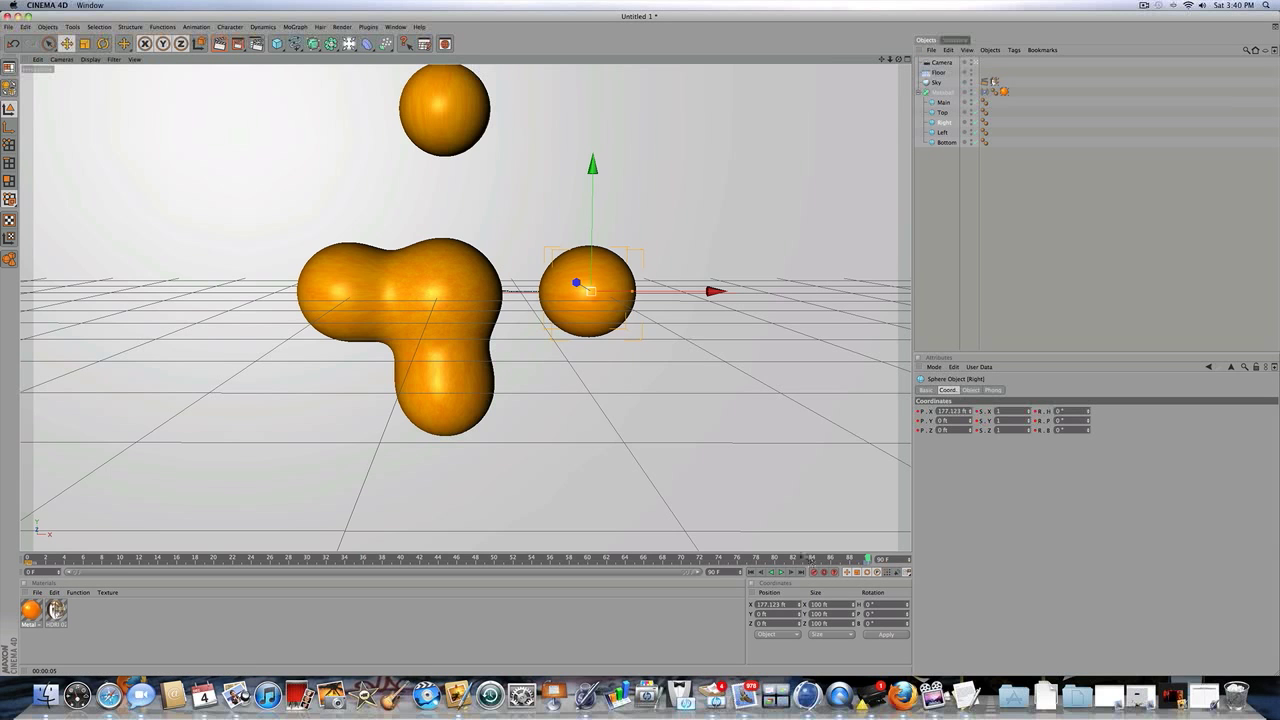
pyautogui.moveTo(868, 559)
pyautogui.mouseDown()
pyautogui.moveTo(1, 486)
pyautogui.moveTo(325, 457)
pyautogui.mouseUp()
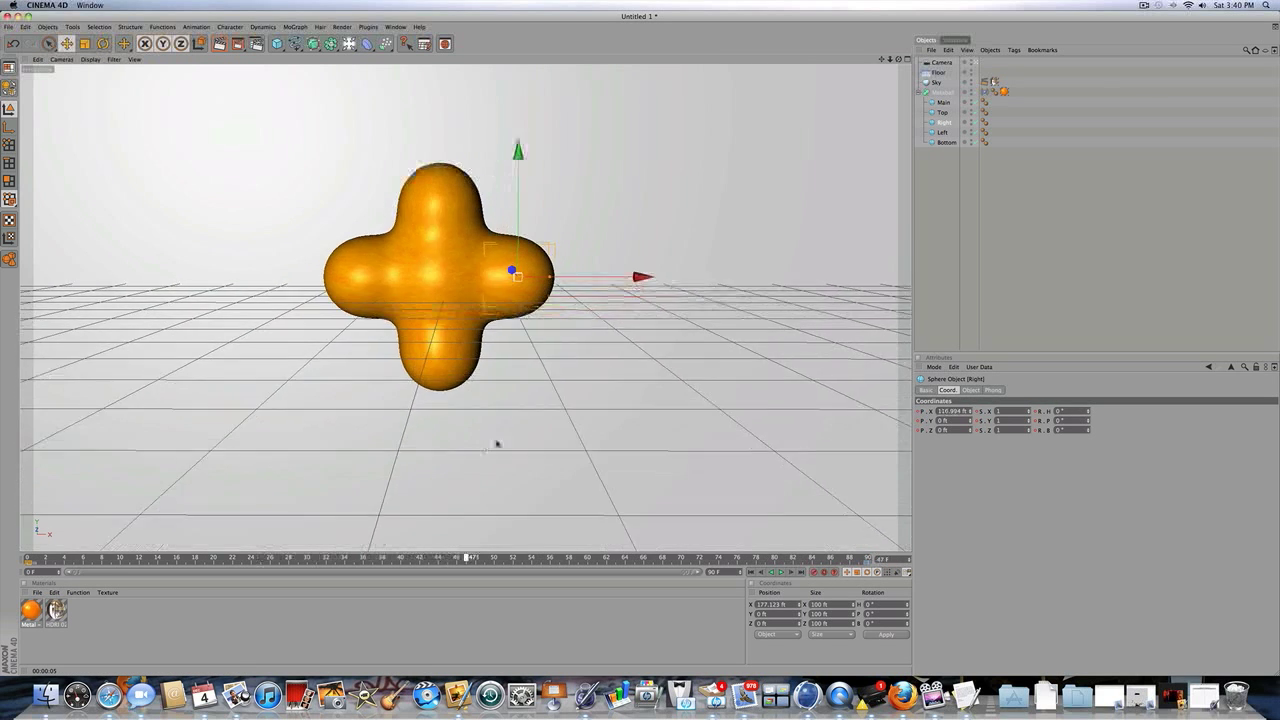
# Move the Bottom sphere up into the Main sphere, to Y about -2.6 ft.
pyautogui.click(945, 142)
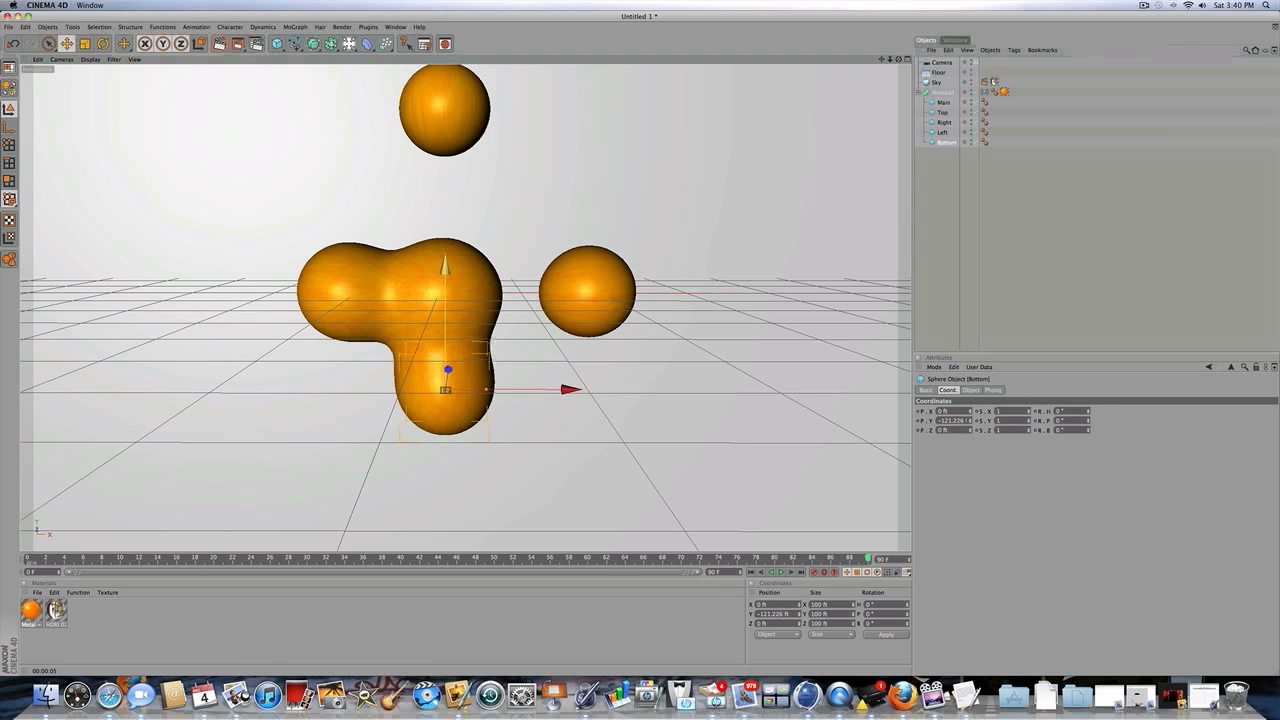
pyautogui.moveTo(444, 270); pyautogui.dragTo(445, 165)
pyautogui.scroll(-1, 446, 166)
# Keyframe the Left sphere at X about -259 ft at frame 0, and try moving it to X about -17 ft at frame 90.
pyautogui.click(941, 132)
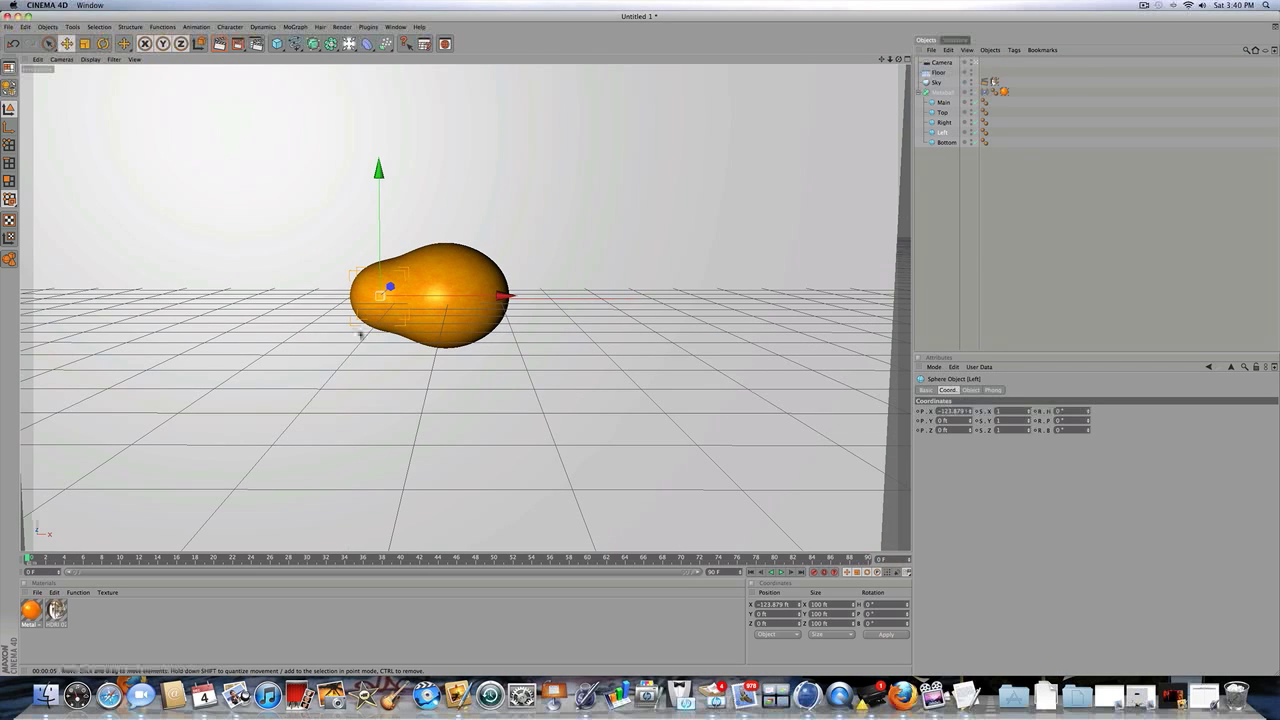
pyautogui.moveTo(480, 293); pyautogui.dragTo(434, 295)
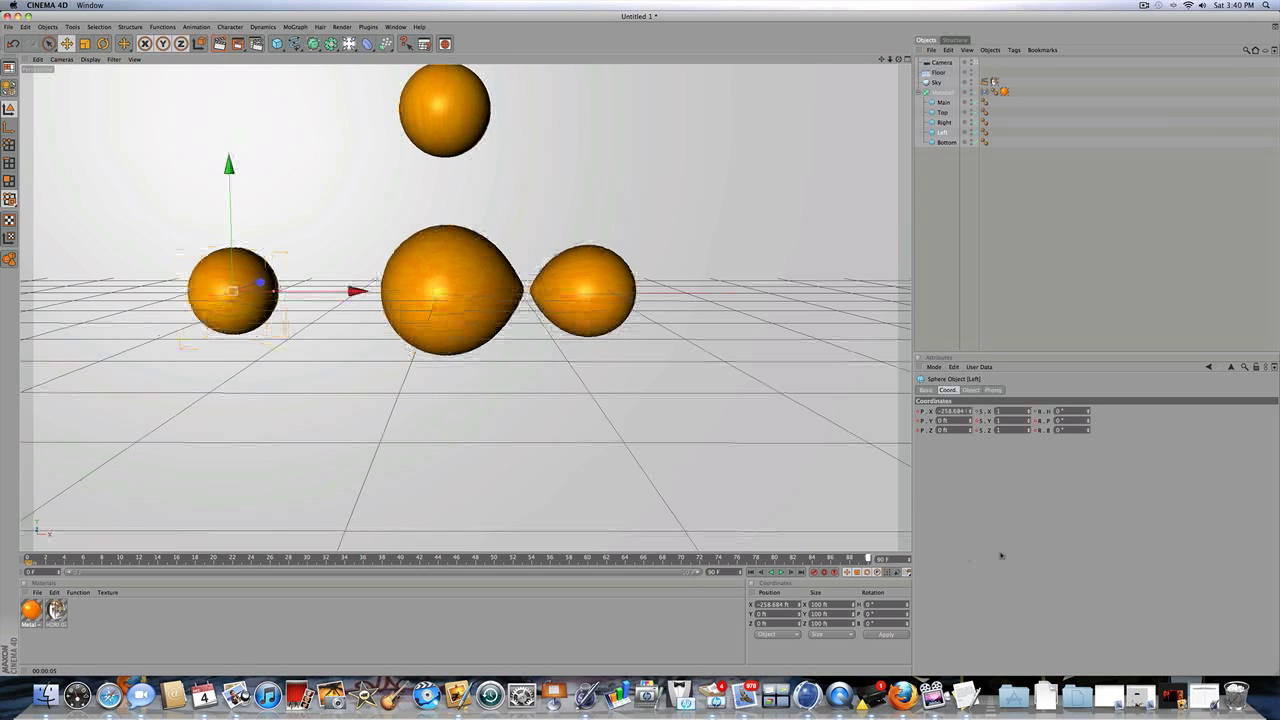
pyautogui.moveTo(356, 291); pyautogui.dragTo(558, 291)
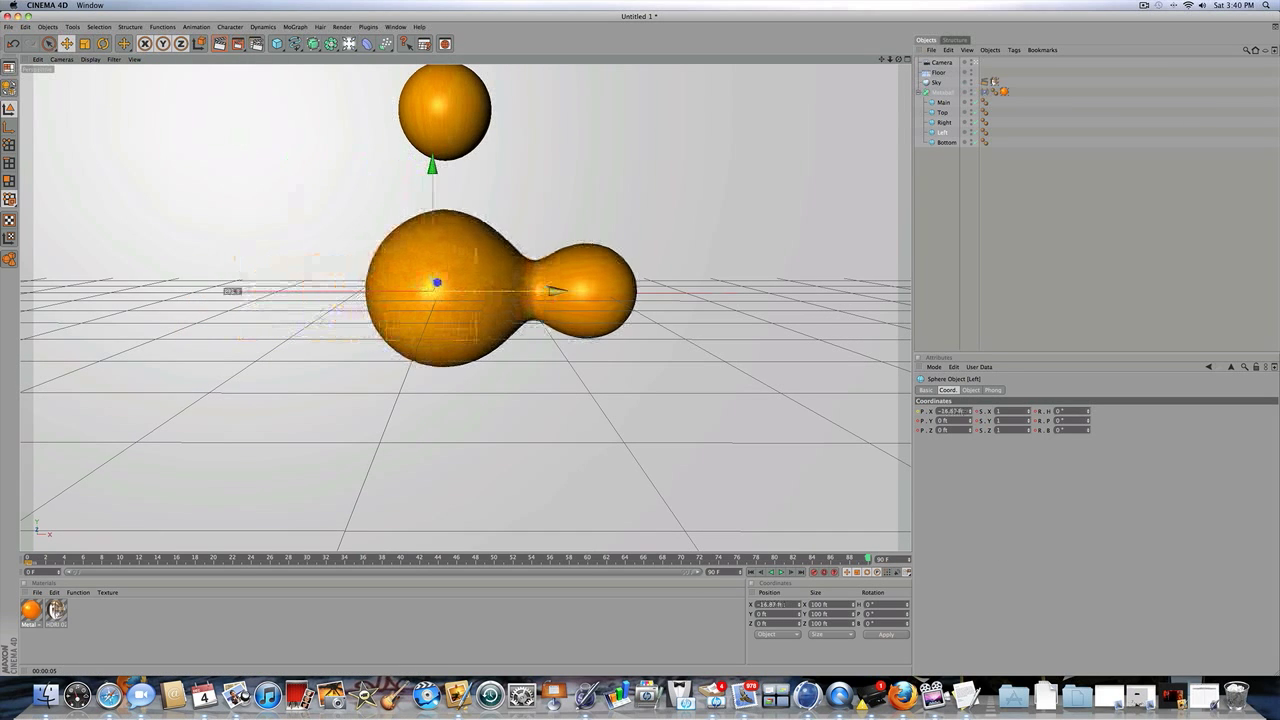
# Shift the Right sphere's end keyframe to frame 50 and play the animation from the start.
pyautogui.click(946, 124)
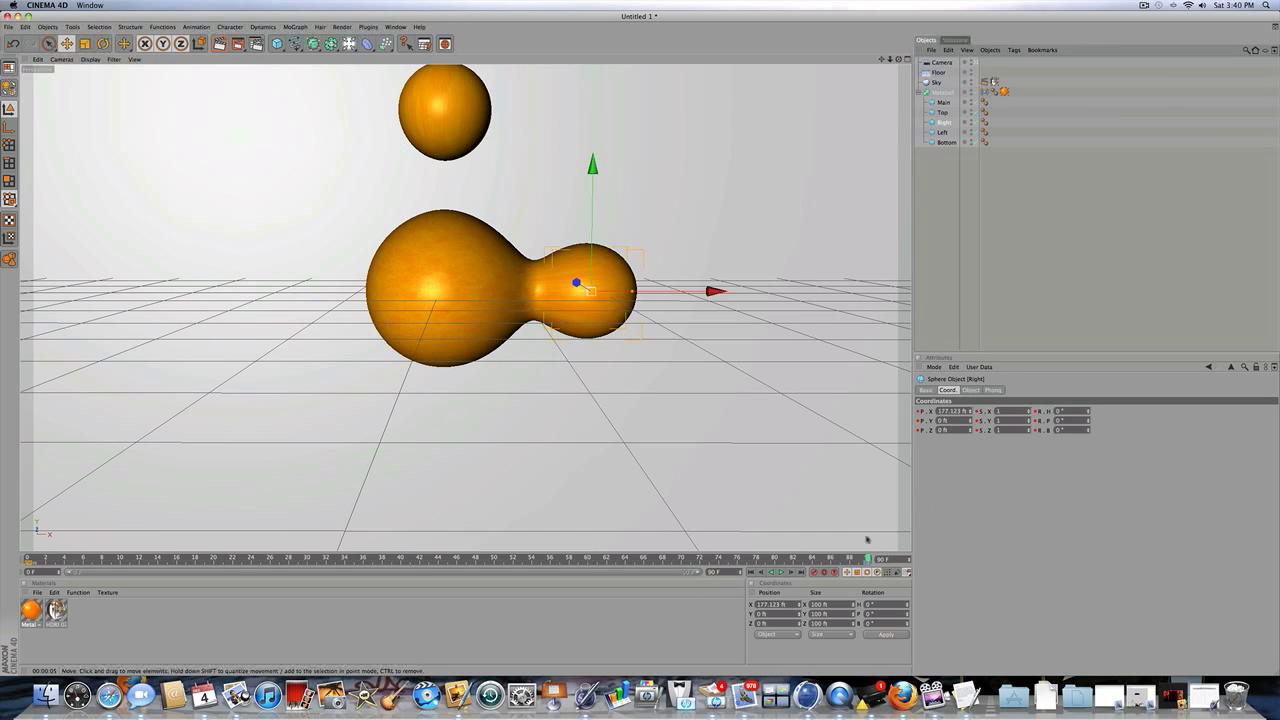
pyautogui.moveTo(868, 562); pyautogui.dragTo(627, 560)
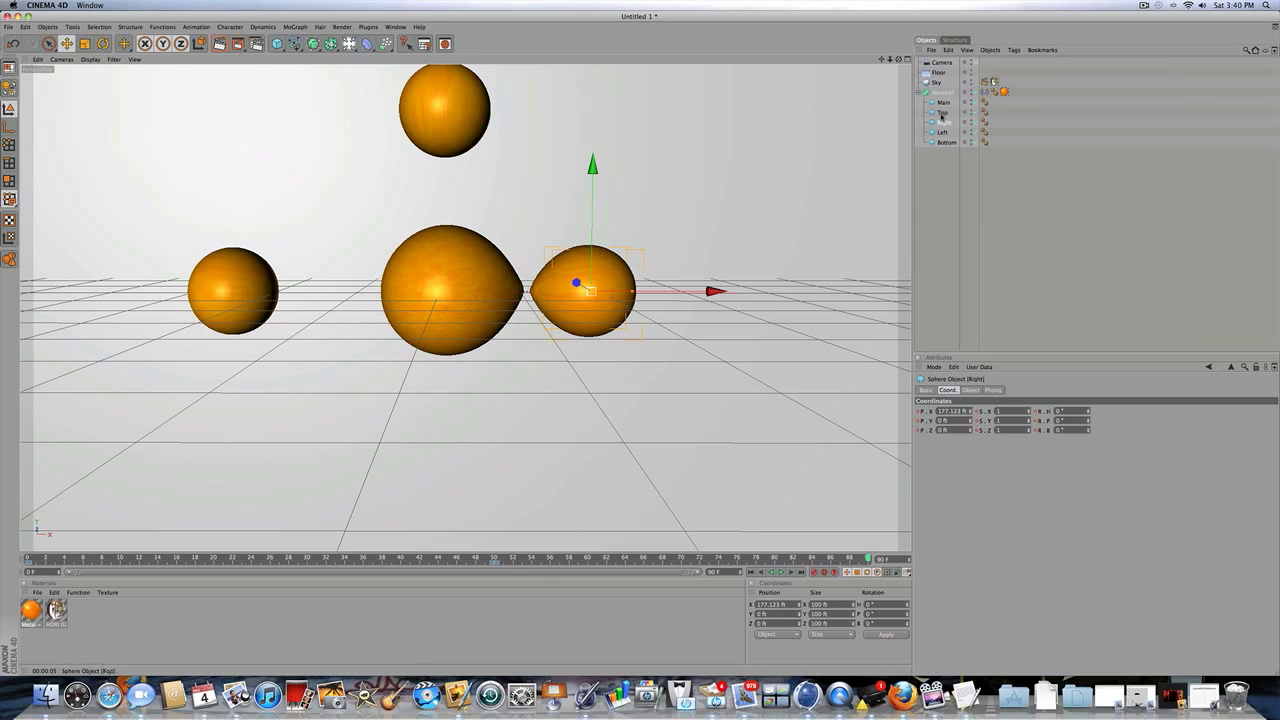
pyautogui.moveTo(164, 558); pyautogui.dragTo(27, 559)
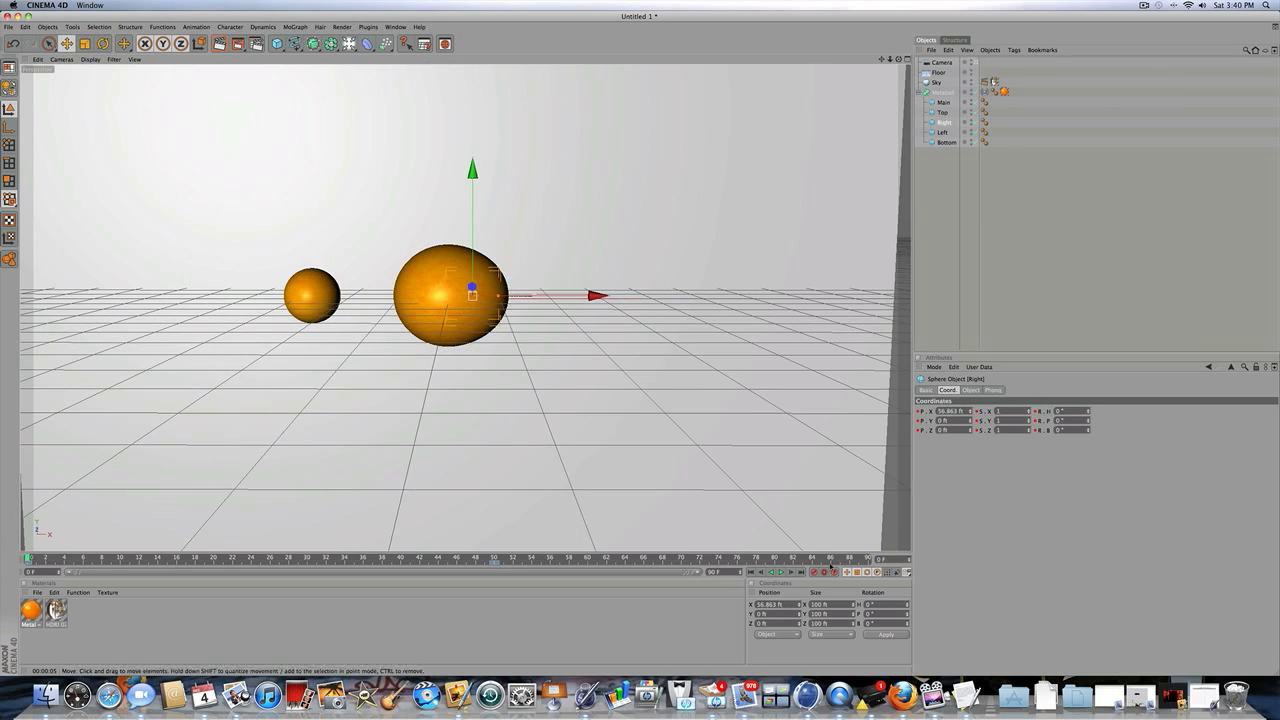
pyautogui.click(781, 572)
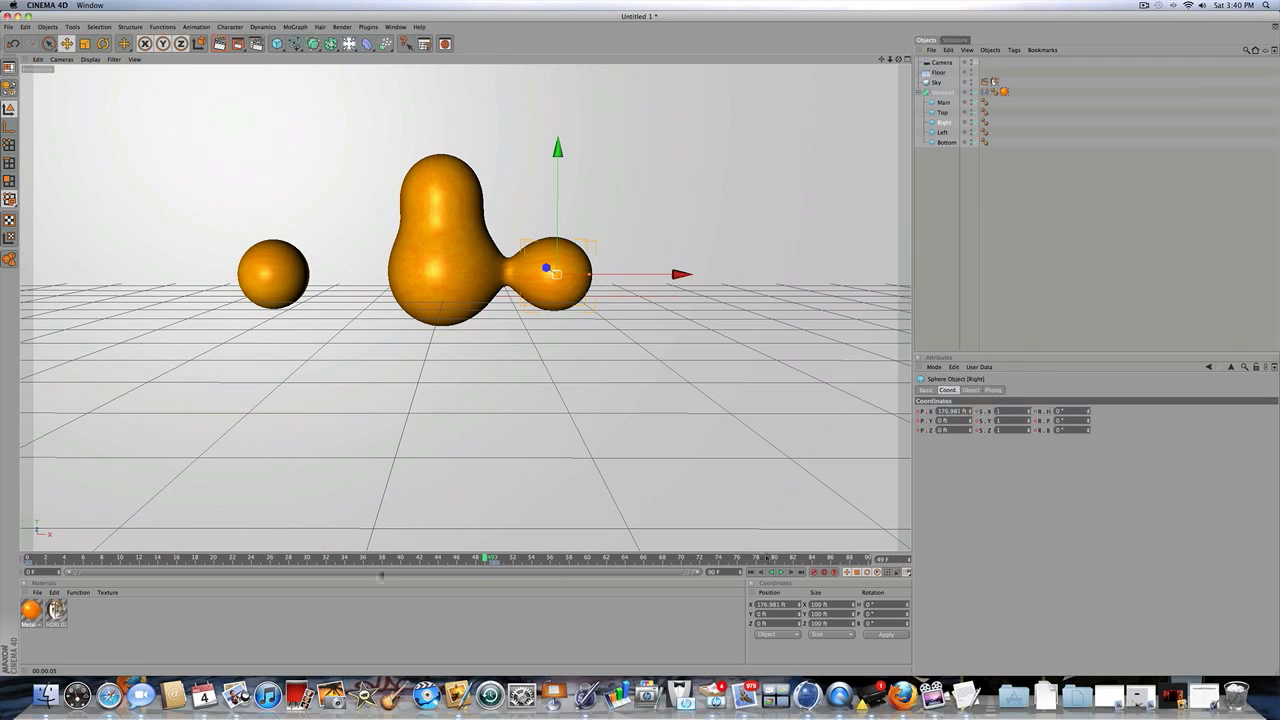
# Record the Bottom sphere's keyframe at frame 0, and keyframe it at Y about -94 ft at frame 90.
pyautogui.click(941, 145)
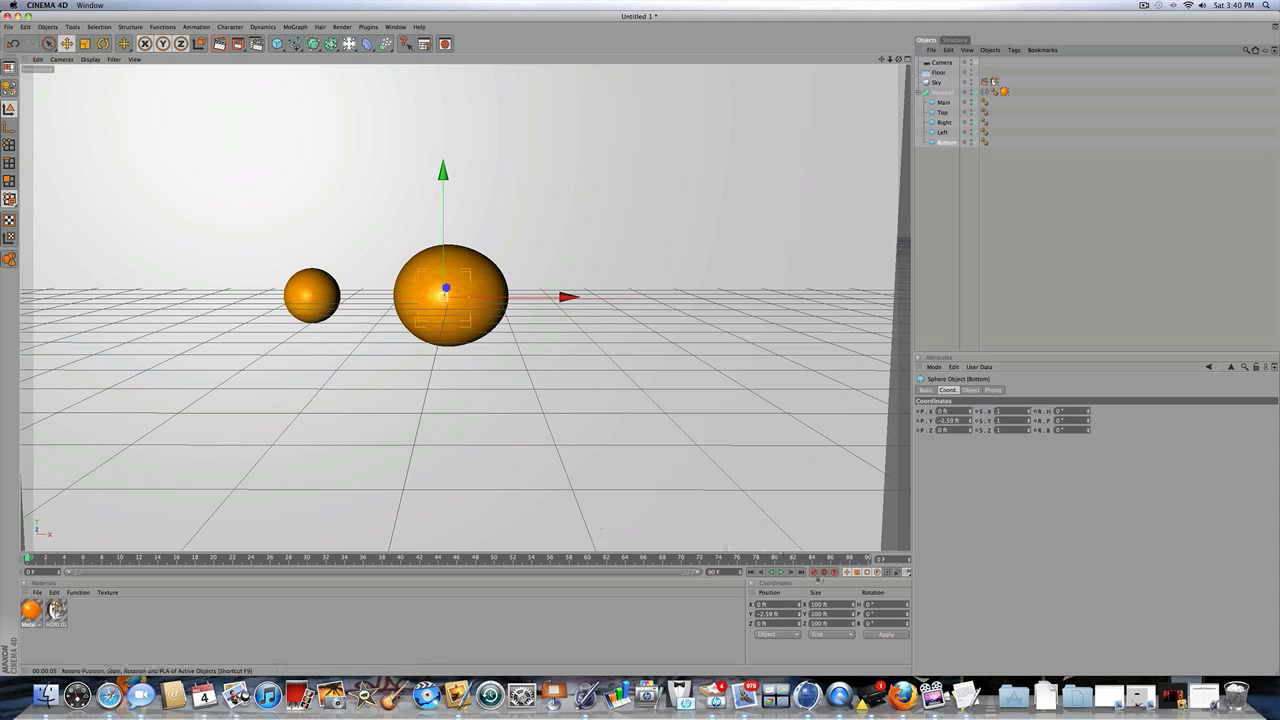
pyautogui.click(813, 574)
pyautogui.moveTo(820, 562); pyautogui.dragTo(975, 547)
pyautogui.moveTo(447, 170); pyautogui.dragTo(445, 240)
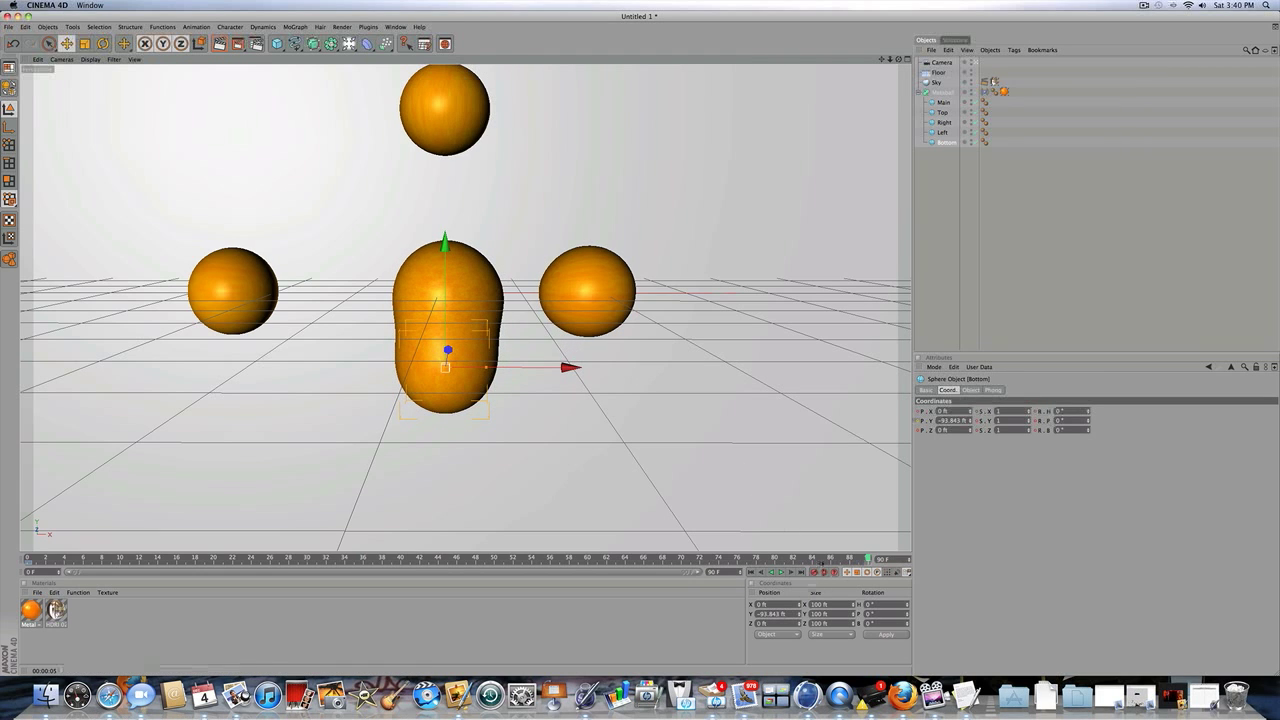
pyautogui.click(814, 572)
# Play the animation of all the spheres from frame 0 and stop the playback.
pyautogui.moveTo(868, 559); pyautogui.dragTo(27, 557)
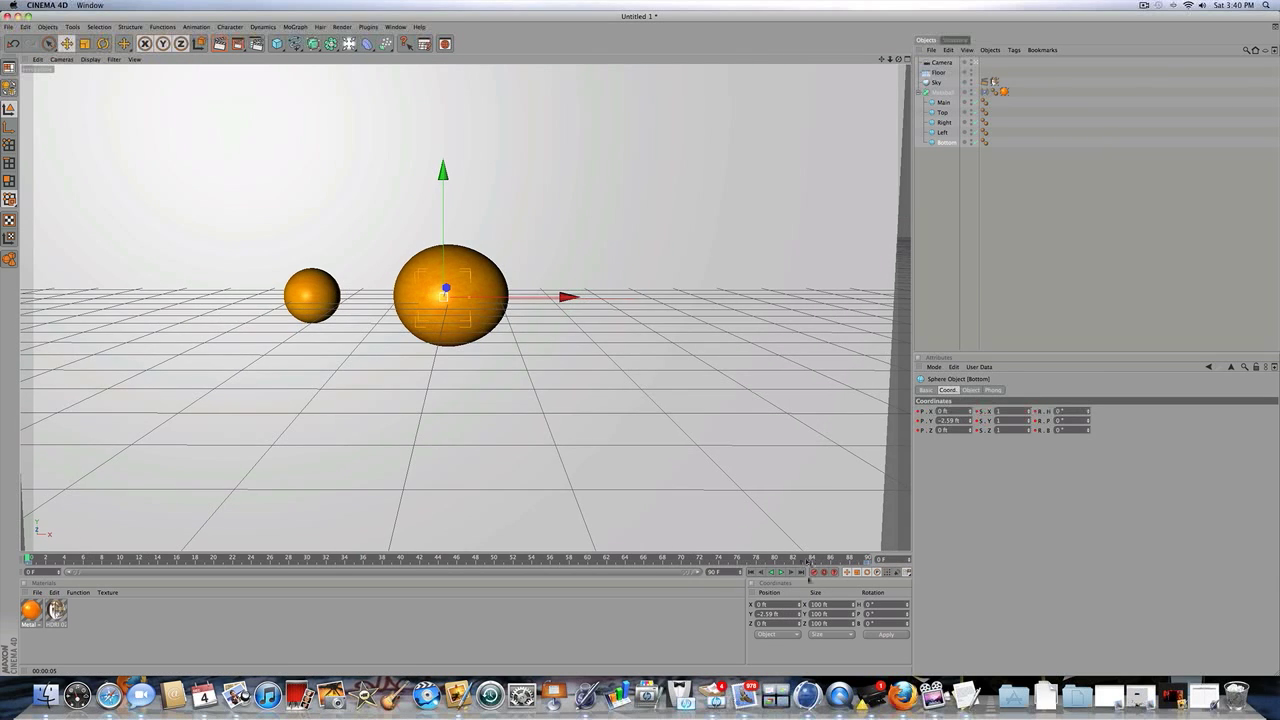
pyautogui.click(781, 572)
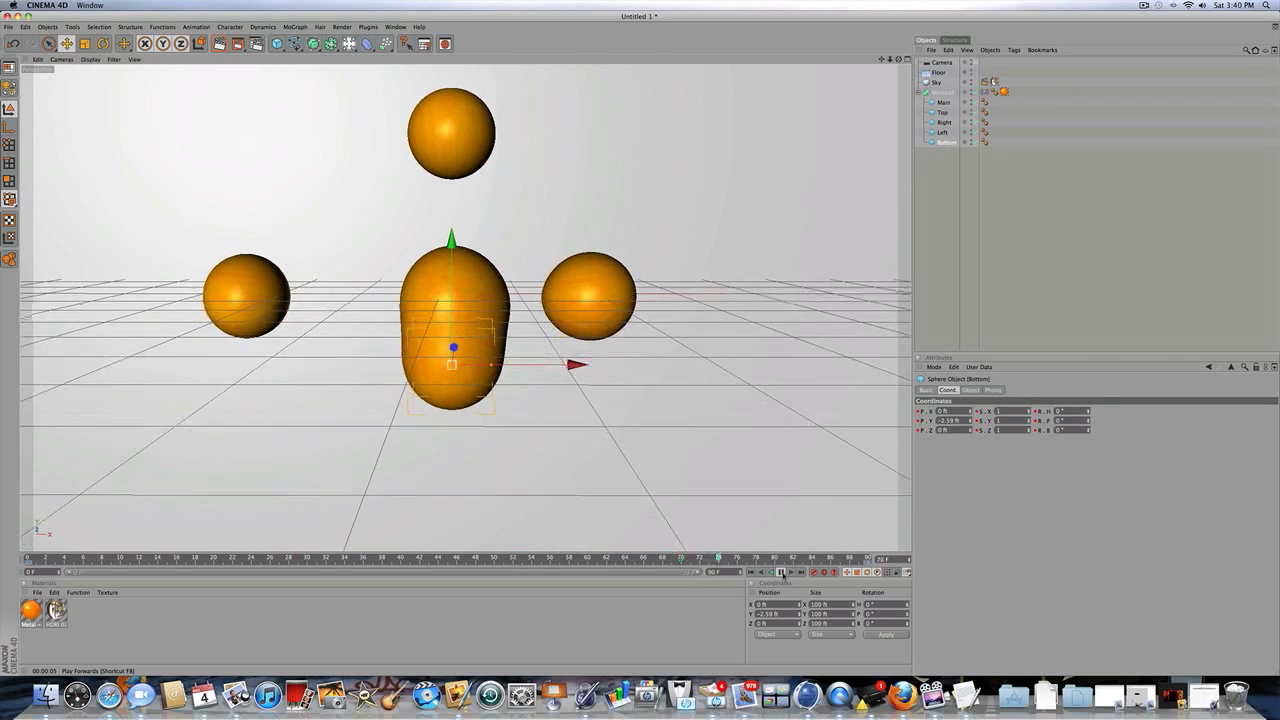
pyautogui.click(783, 573)
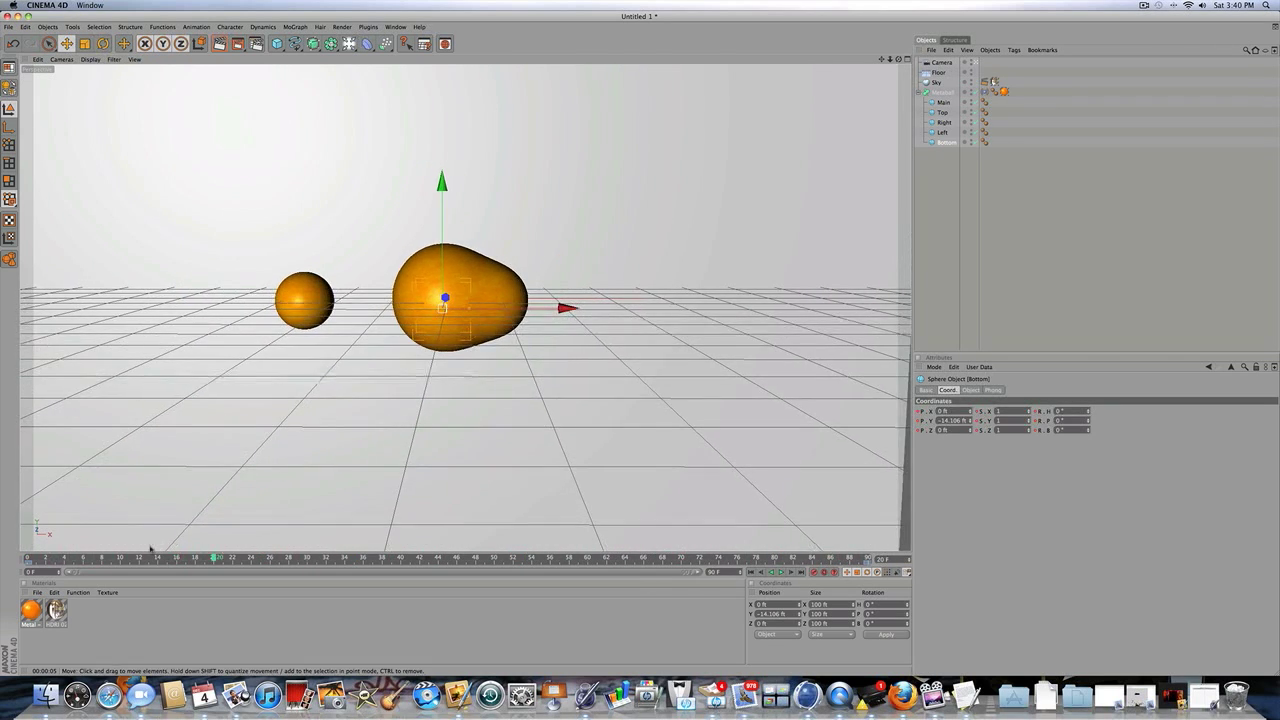
# Go to frame 90 and render the active view.
pyautogui.moveTo(140, 558); pyautogui.dragTo(880, 533)
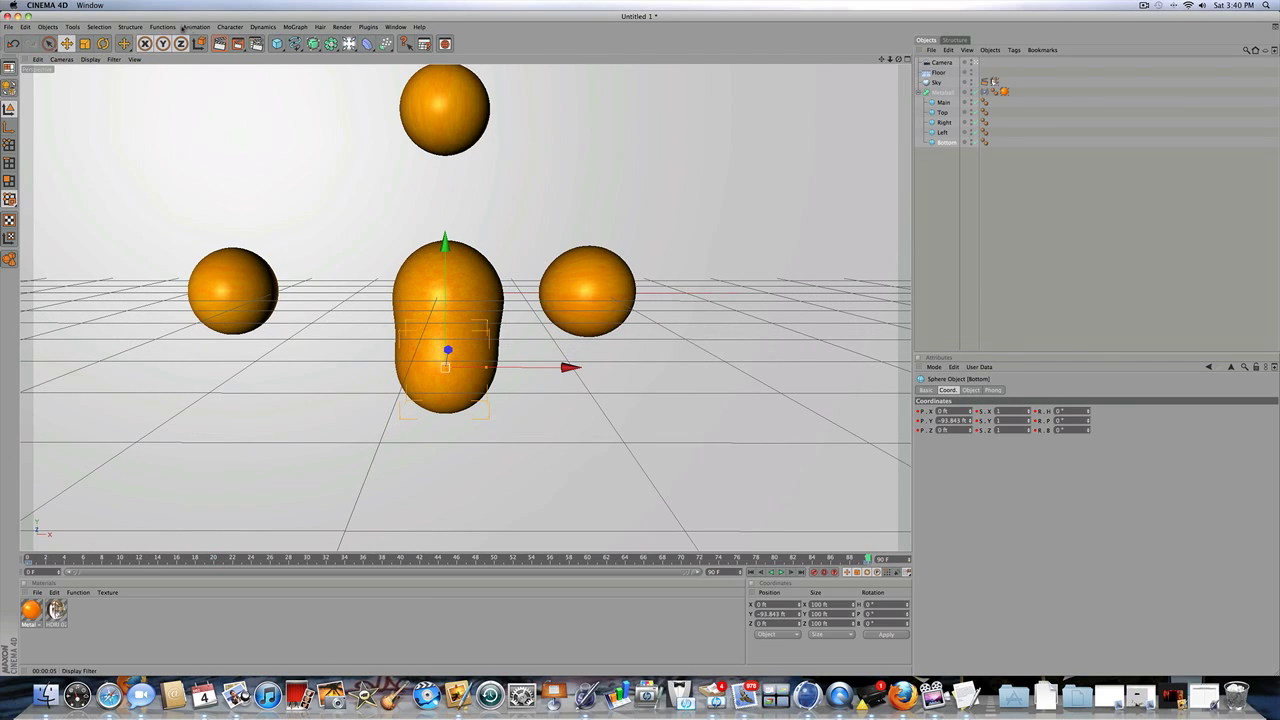
pyautogui.click(237, 43)
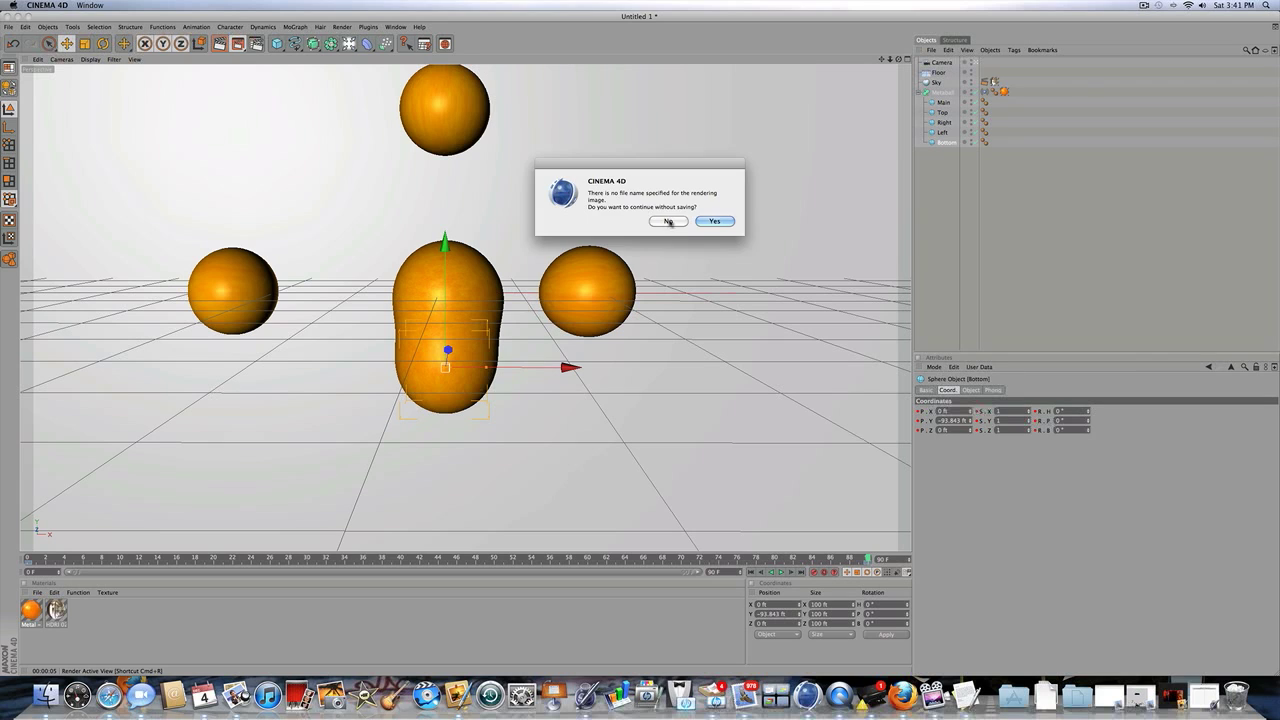
pyautogui.press('Return')
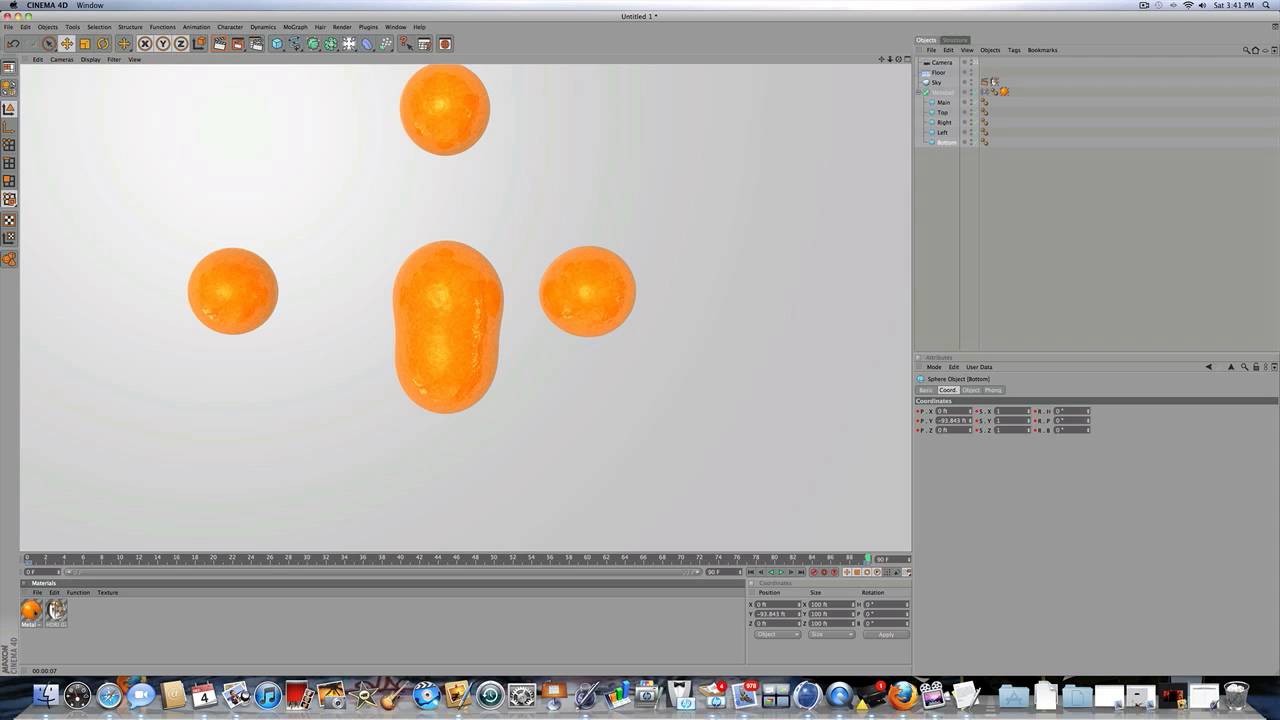
# Save the orange metal material as a material preset named Lava.
pyautogui.click(37, 592)
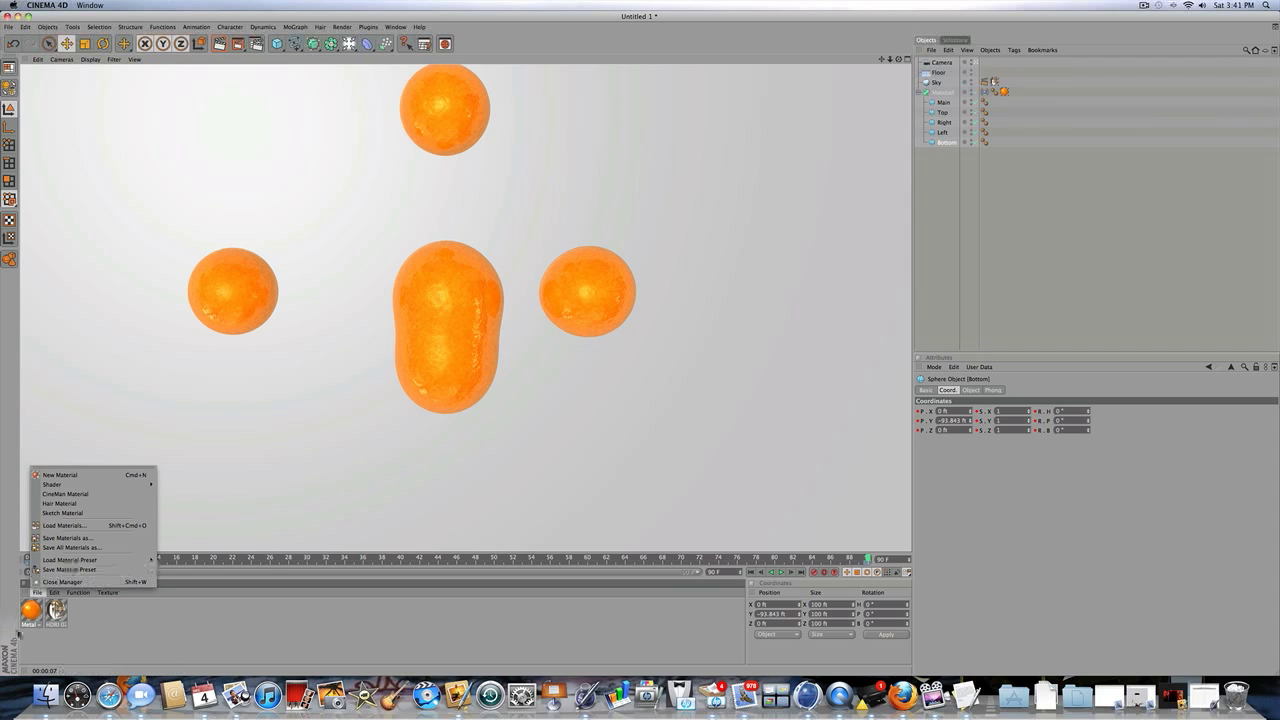
pyautogui.click(34, 632)
pyautogui.click(31, 610)
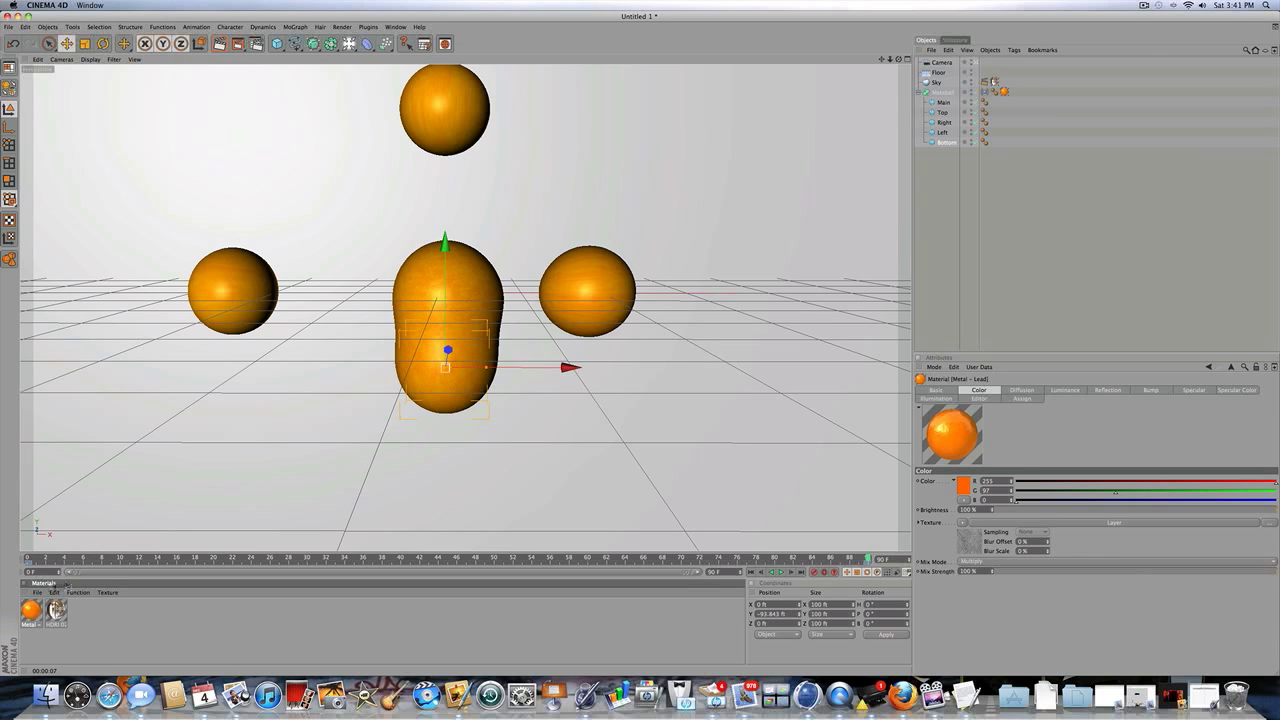
pyautogui.click(37, 592)
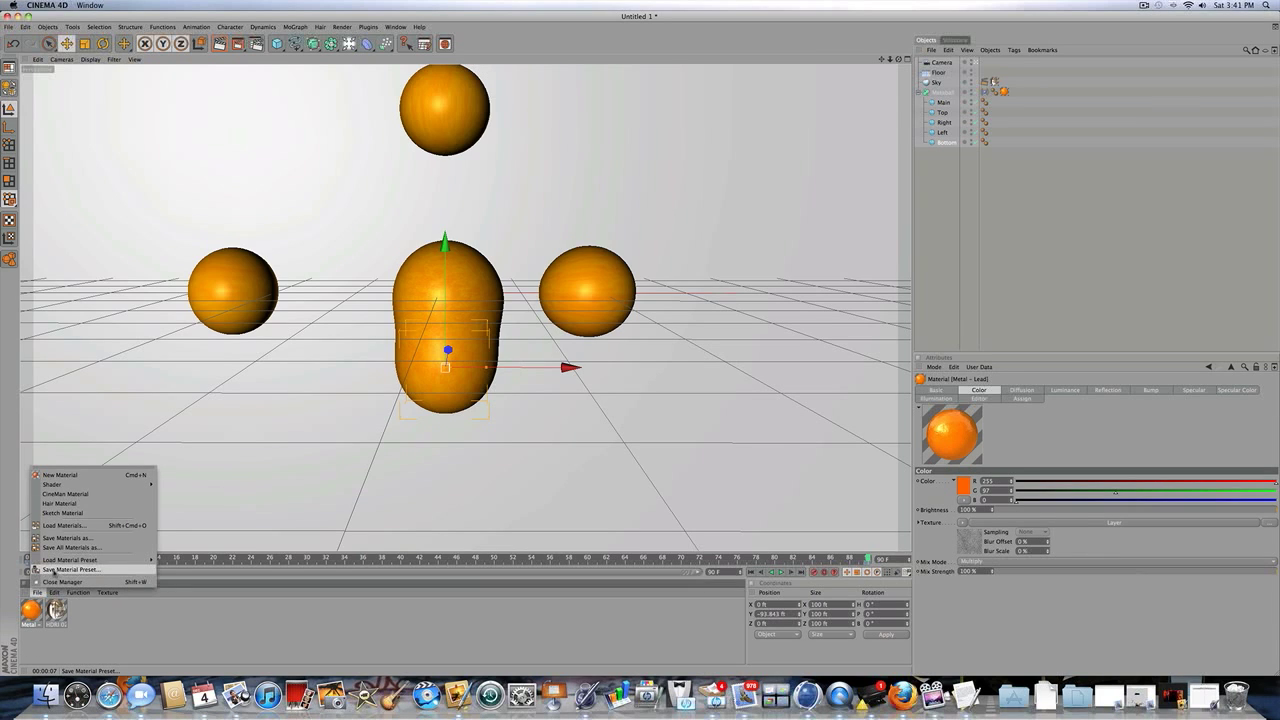
pyautogui.click(53, 570)
pyautogui.moveTo(58, 571); pyautogui.dragTo(1, 566)
pyautogui.write('Lead')
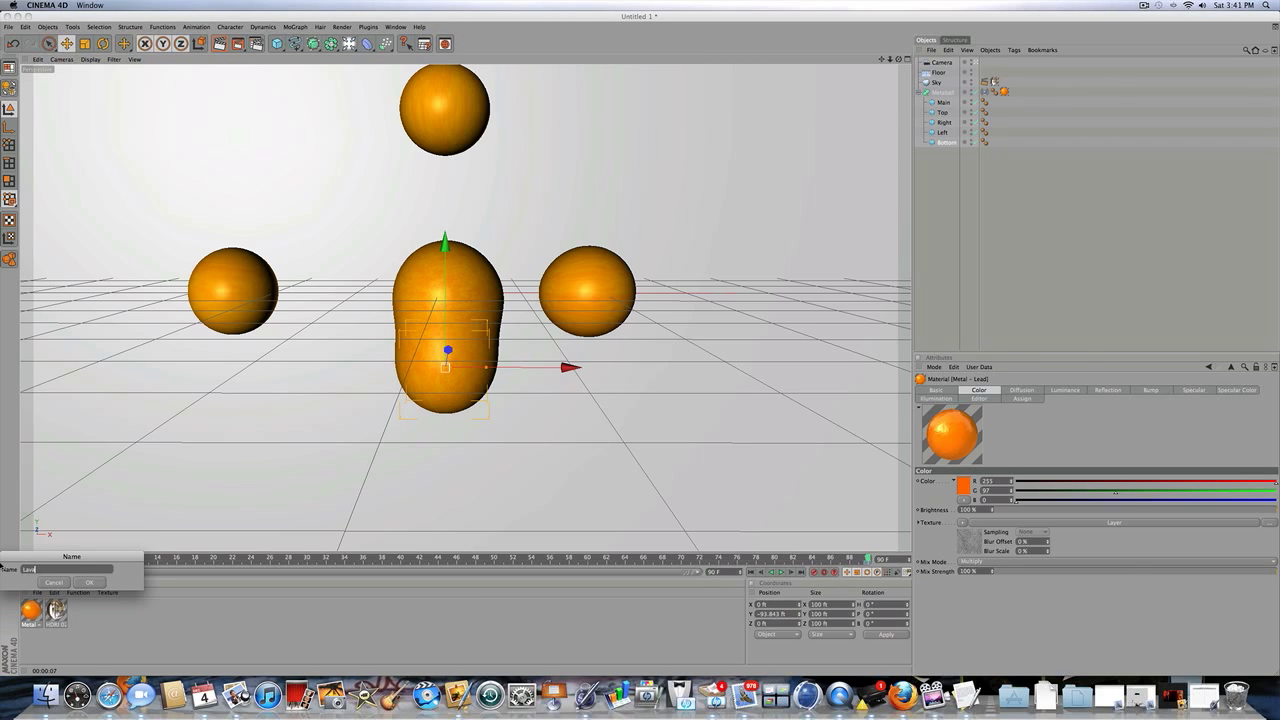
pyautogui.press('Return')
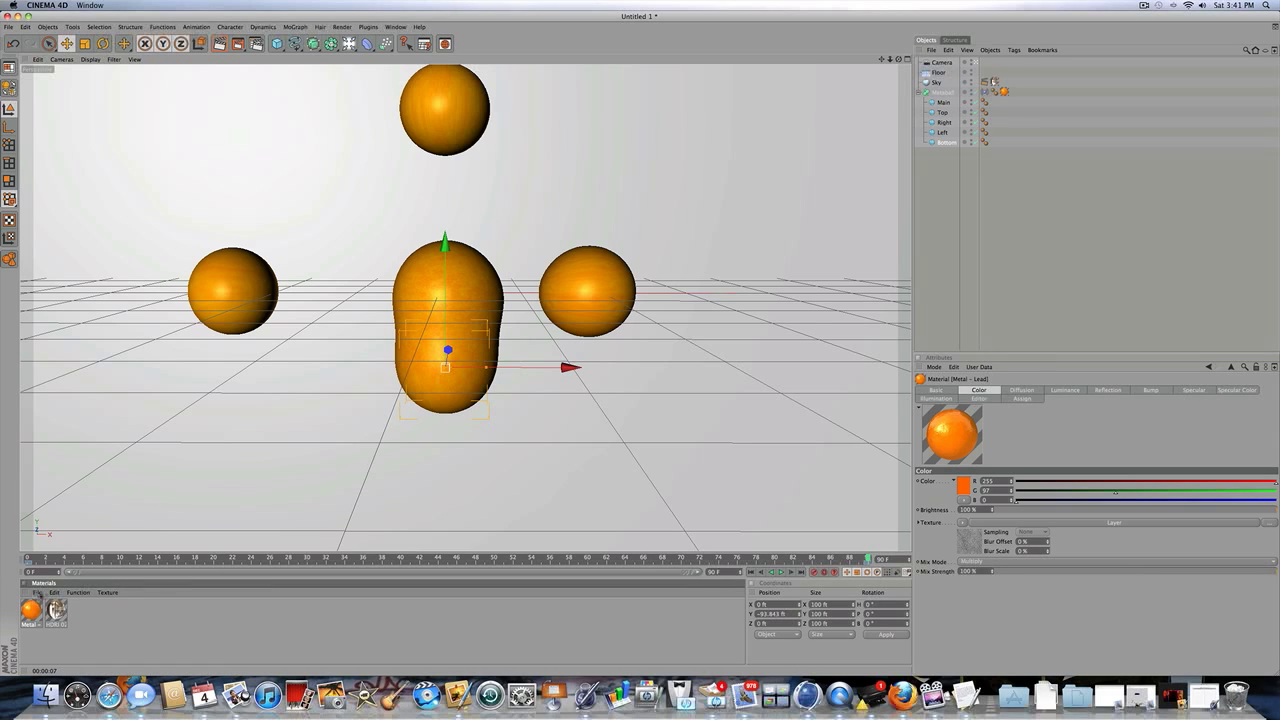
# Load the Lava preset from the user materials and delete the sky's HDRI material from the scene.
pyautogui.click(36, 592)
pyautogui.moveTo(72, 562)
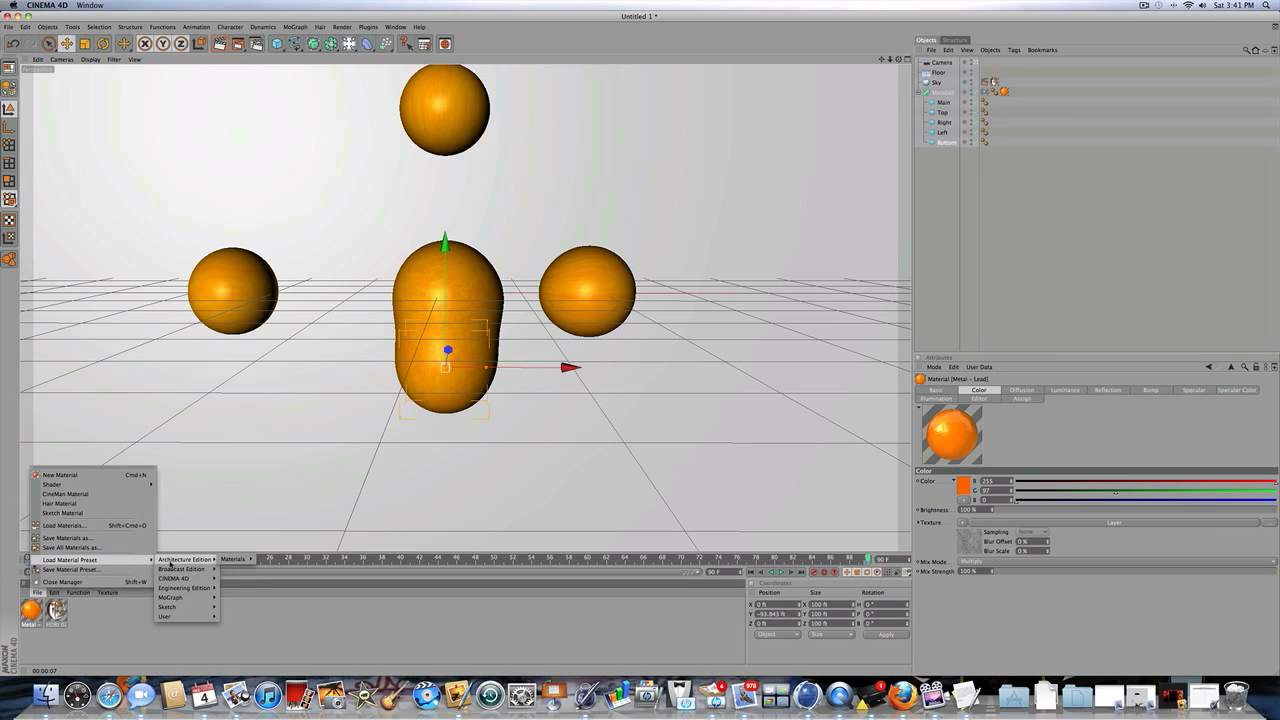
pyautogui.moveTo(164, 616)
pyautogui.moveTo(232, 616)
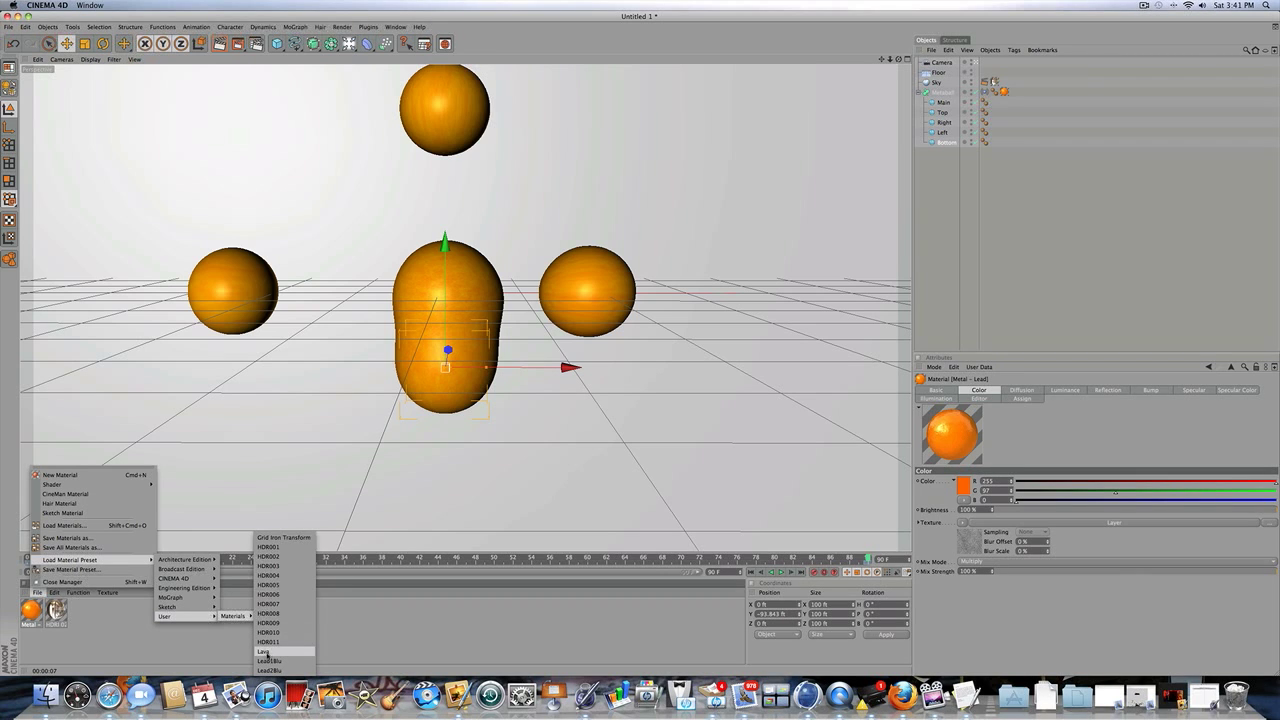
pyautogui.click(266, 653)
pyautogui.click(80, 609)
pyautogui.press('Delete')
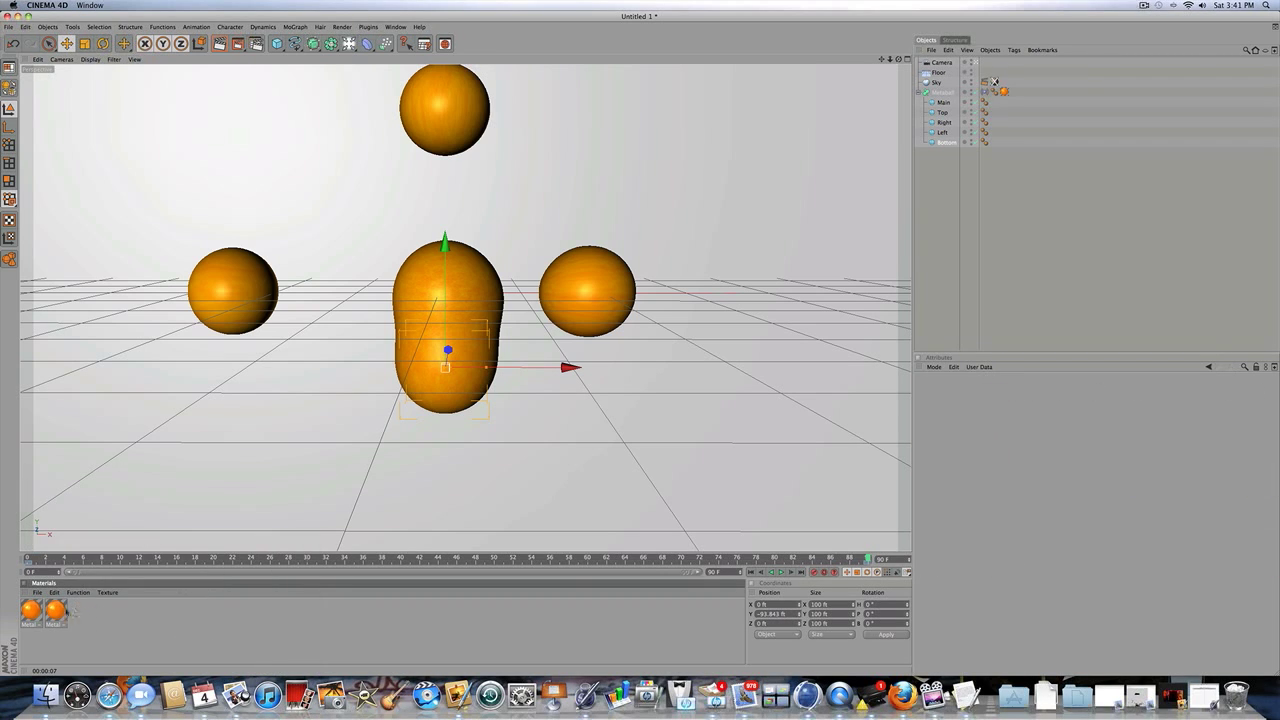
pyautogui.click(56, 609)
pyautogui.press('Delete')
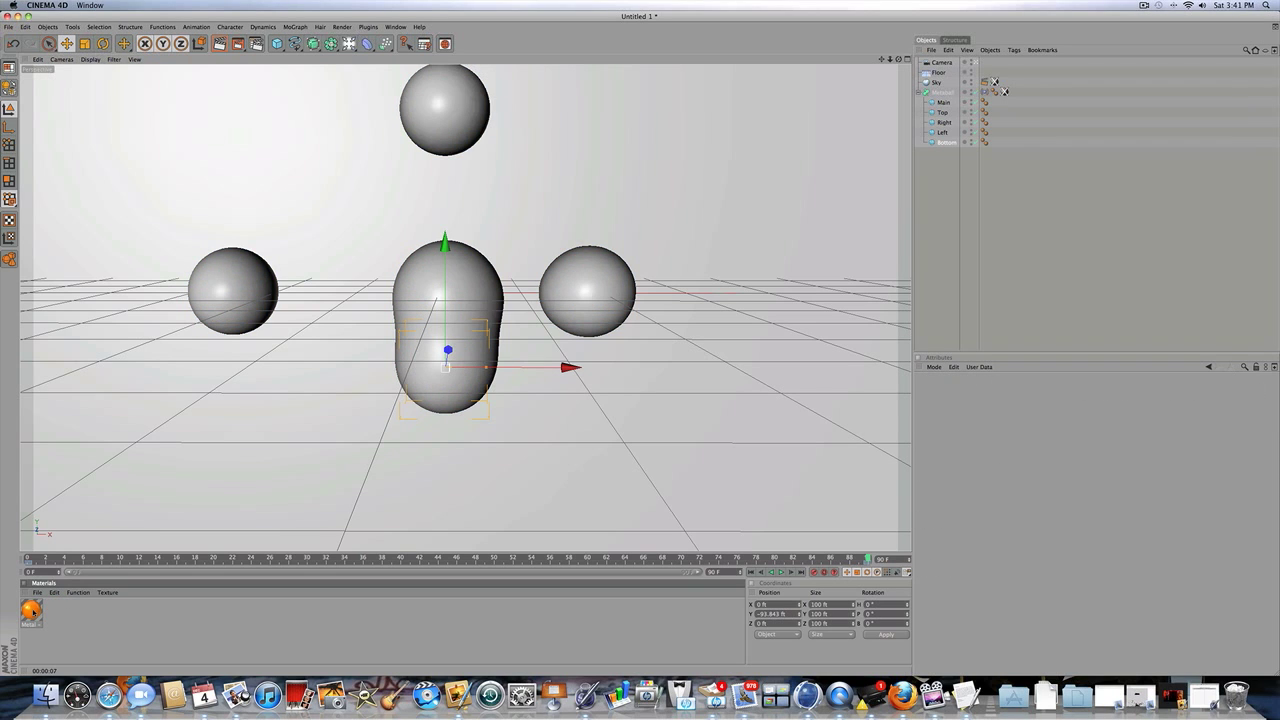
pyautogui.press('super+z')
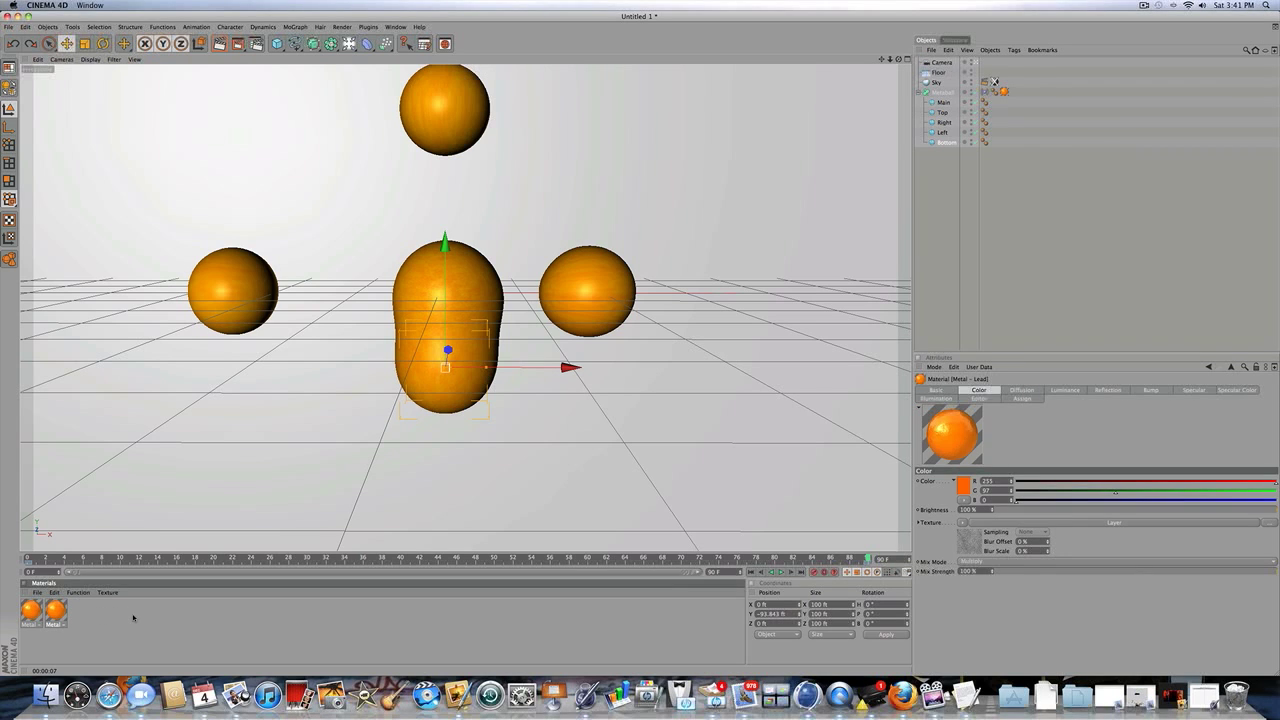
pyautogui.click(133, 617)
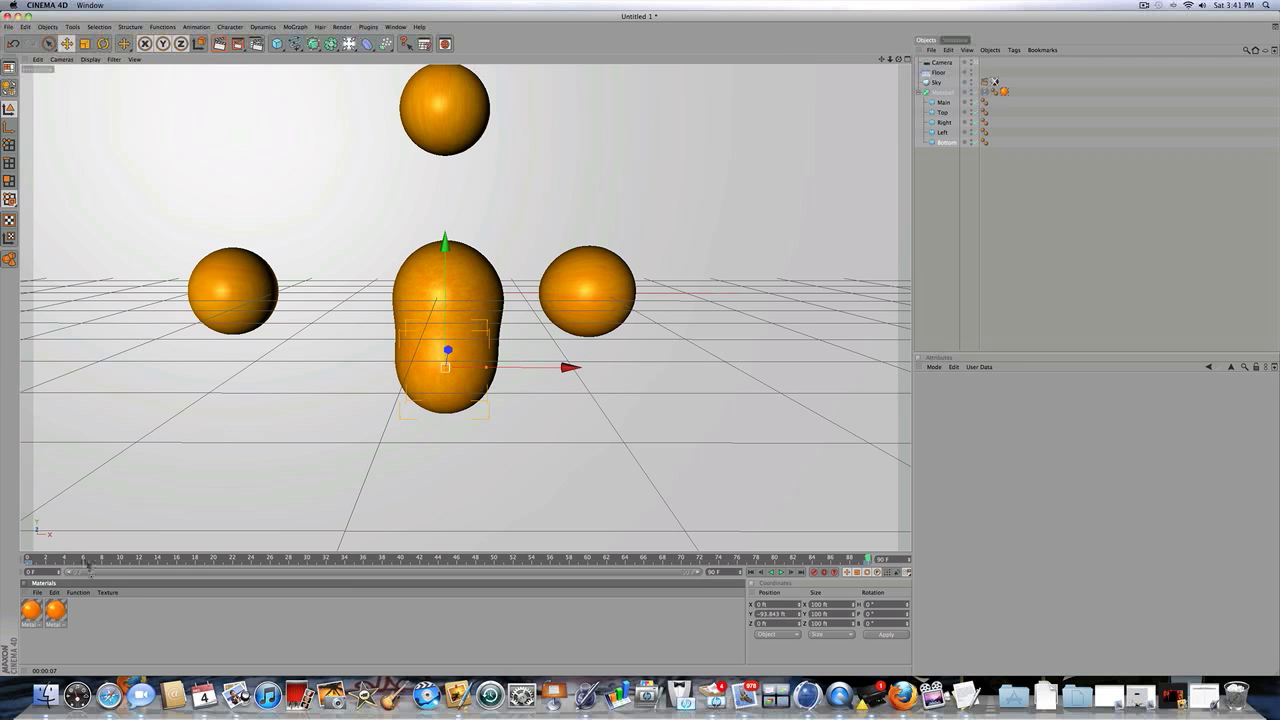
pyautogui.moveTo(86, 560); pyautogui.dragTo(890, 494)
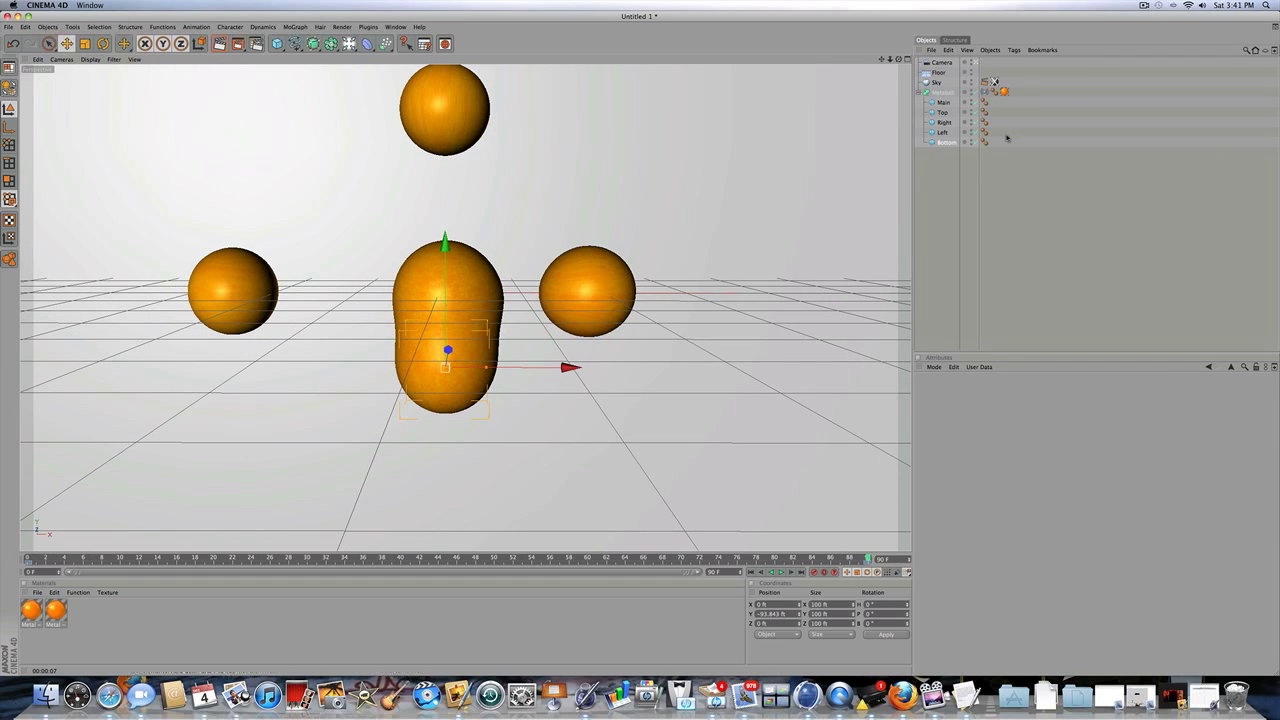